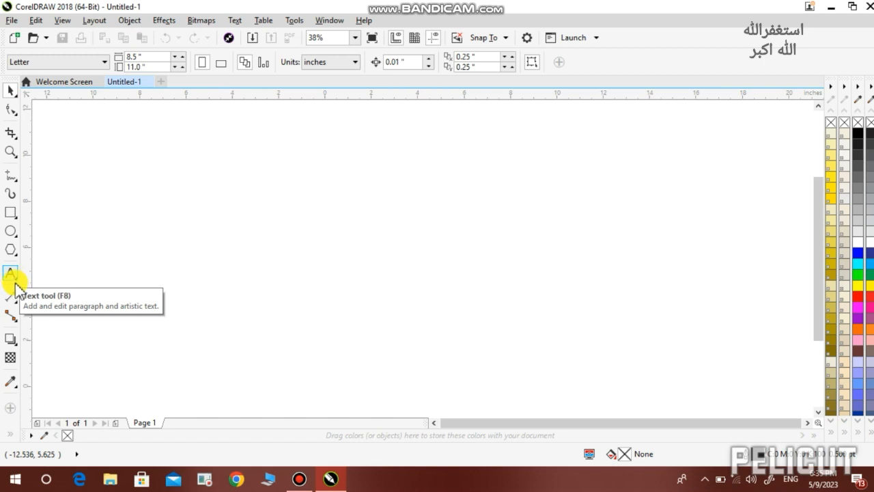
Activate the Text tool with F8, ready to type on the blank Letter page
{"action": "left_click", "coordinate": [15, 280]}
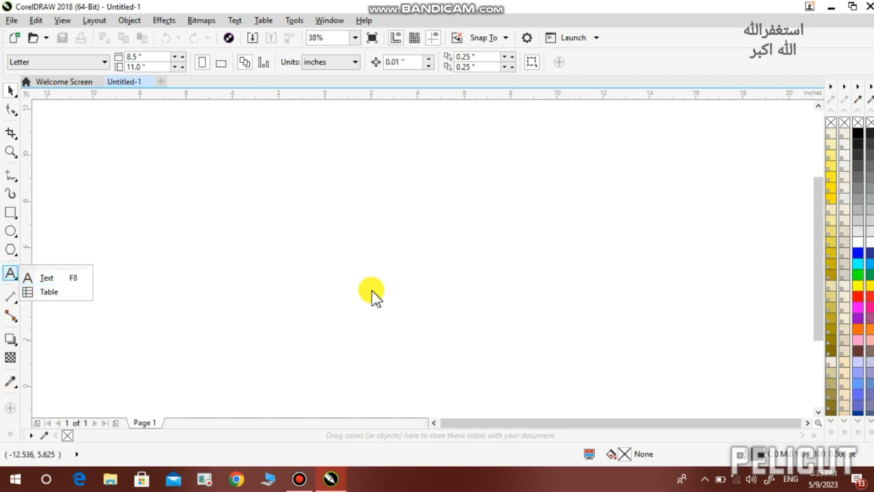
{"action": "left_click", "coordinate": [379, 271]}
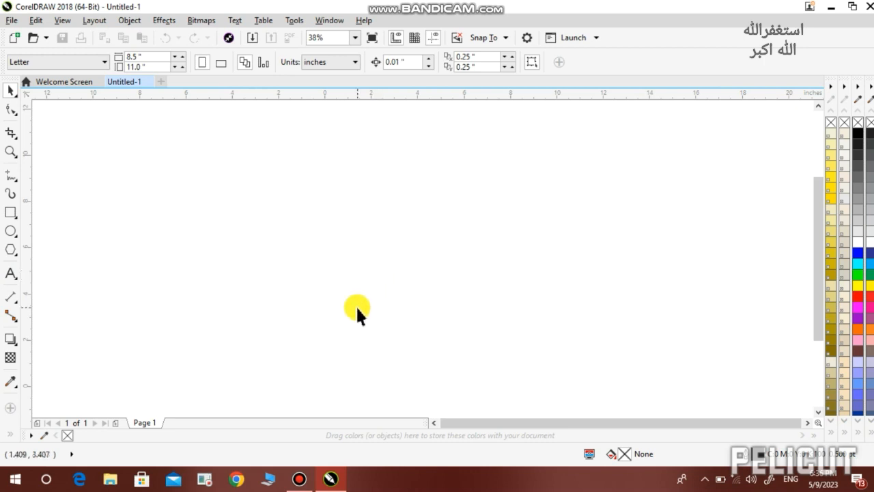
{"action": "key", "text": "F8"}
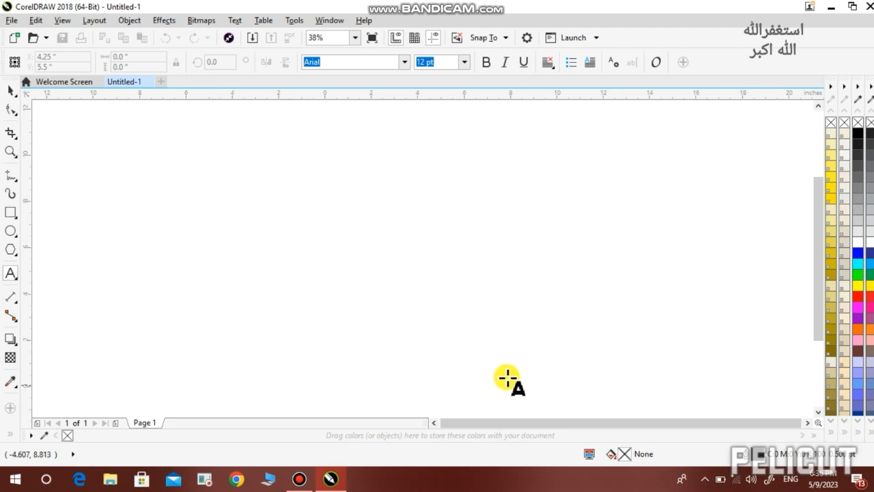
Type a person's name as 24 pt Arial artistic text near the page centre and select it
{"action": "left_click", "coordinate": [143, 143]}
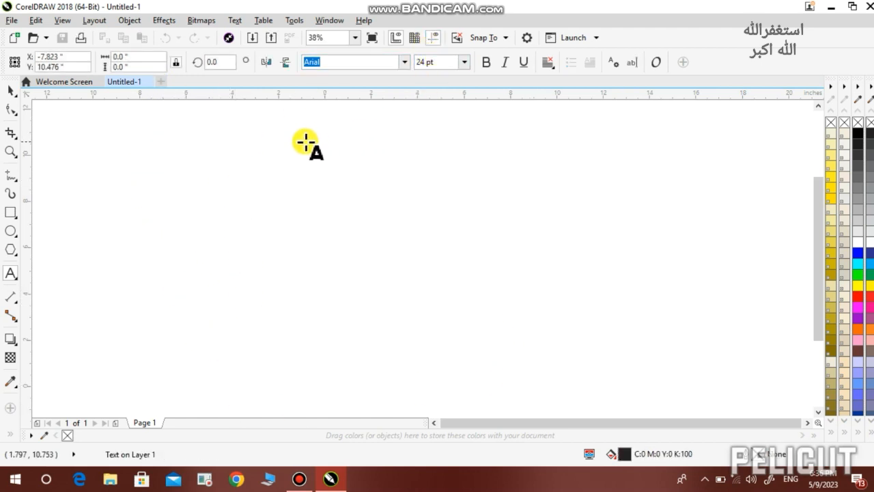
{"action": "scroll", "coordinate": [154, 120], "scroll_direction": "up", "scroll_amount": 2}
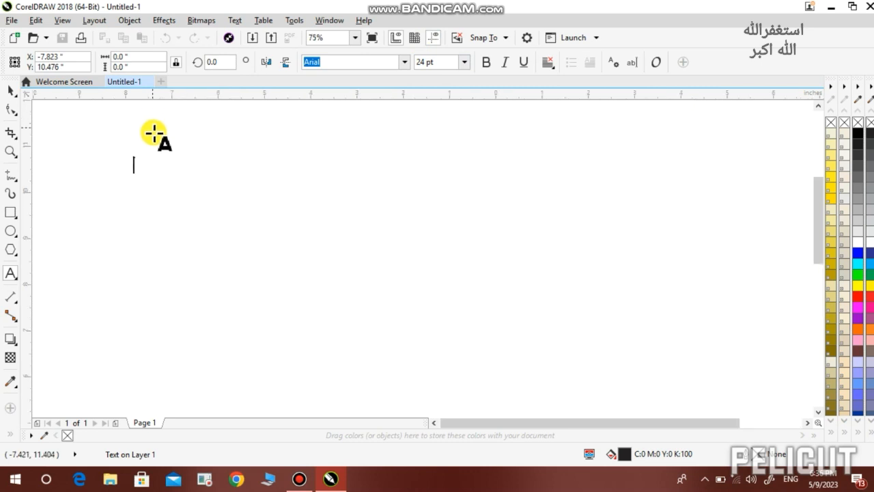
{"action": "left_click", "coordinate": [268, 315]}
{"action": "left_click", "coordinate": [556, 272]}
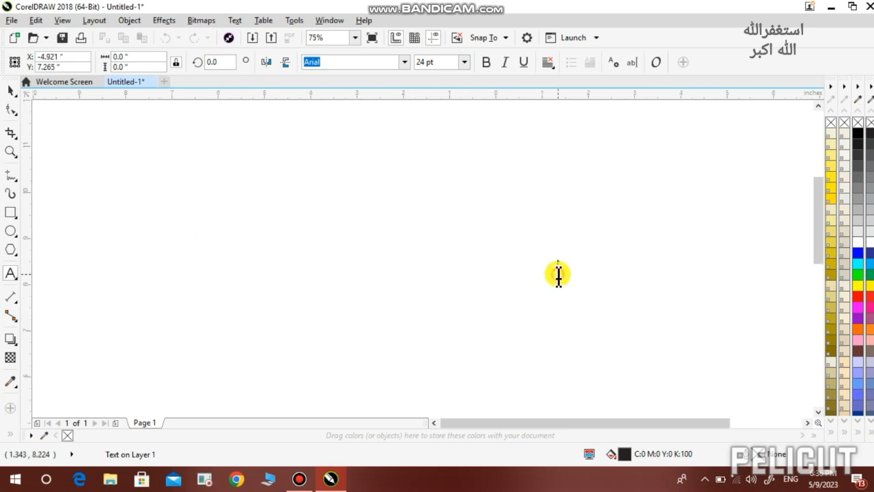
{"action": "left_click", "coordinate": [565, 205]}
{"action": "left_click", "coordinate": [371, 250]}
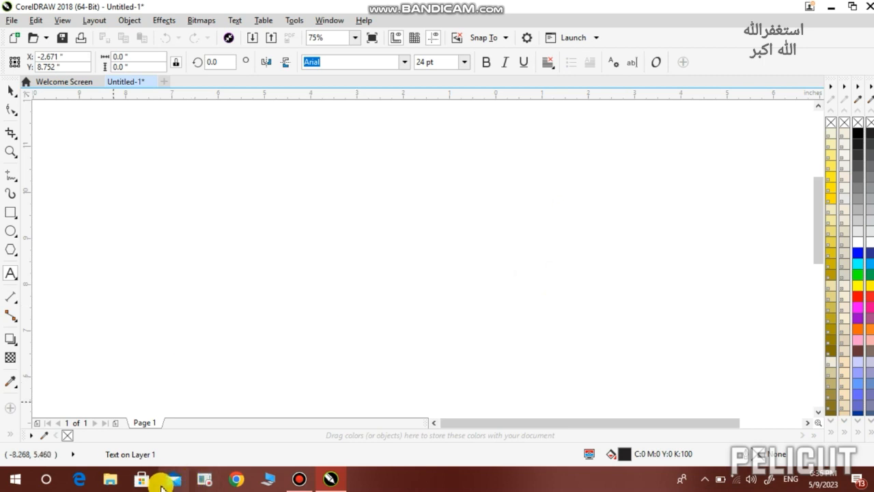
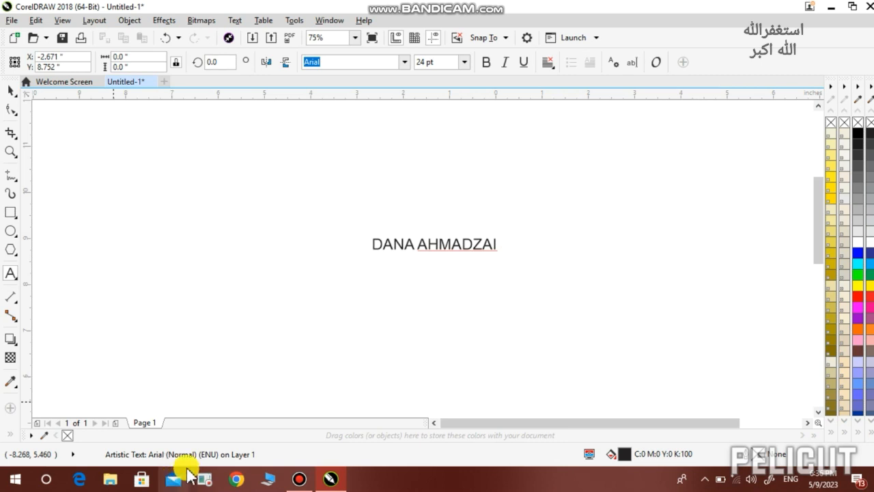
{"action": "left_click", "coordinate": [9, 91]}
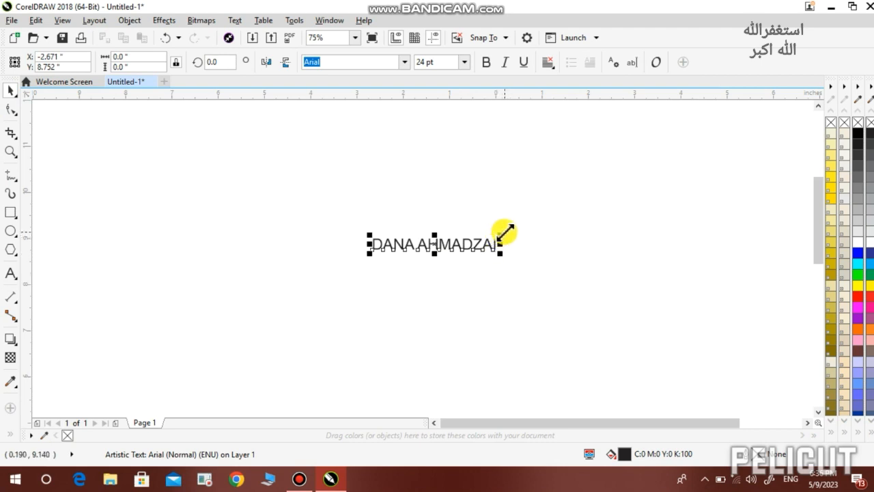
Enlarge the name text to about 54.5 pt, then delete it
{"action": "left_click_drag", "start_coordinate": [499, 233], "coordinate": [587, 222]}
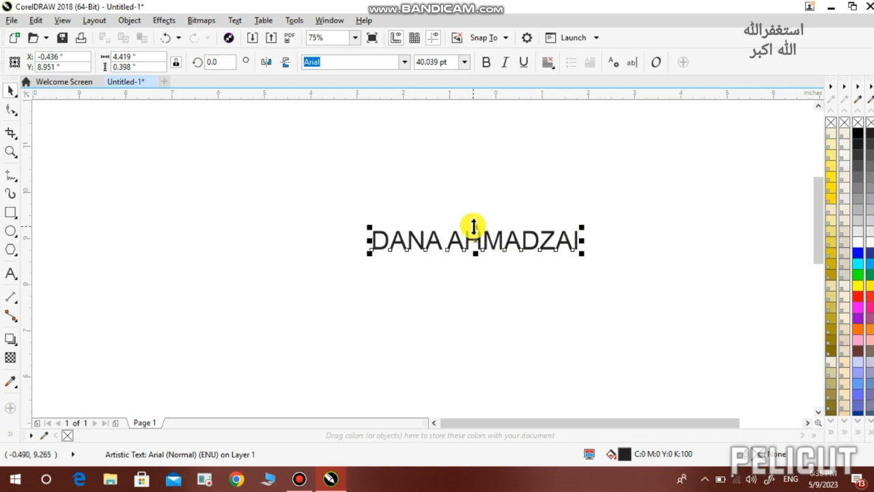
{"action": "mouse_move", "coordinate": [473, 226]}
{"action": "left_mouse_down"}
{"action": "mouse_move", "coordinate": [475, 216]}
{"action": "mouse_move", "coordinate": [476, 240]}
{"action": "mouse_move", "coordinate": [471, 206]}
{"action": "mouse_move", "coordinate": [476, 224]}
{"action": "mouse_move", "coordinate": [466, 223]}
{"action": "left_mouse_up"}
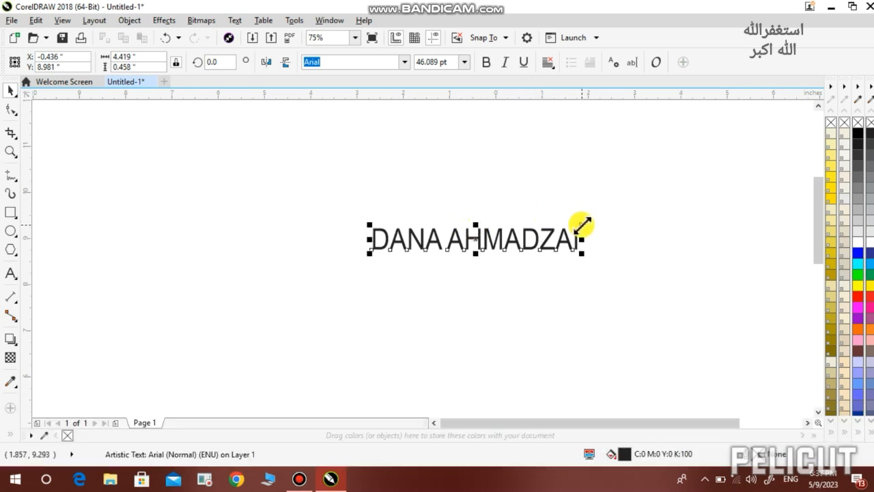
{"action": "left_click_drag", "start_coordinate": [580, 224], "coordinate": [668, 221]}
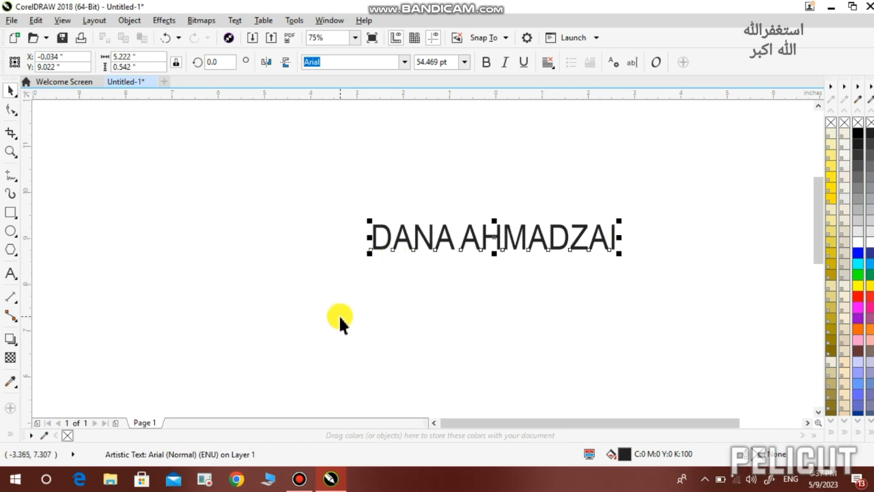
{"action": "key", "text": "Delete"}
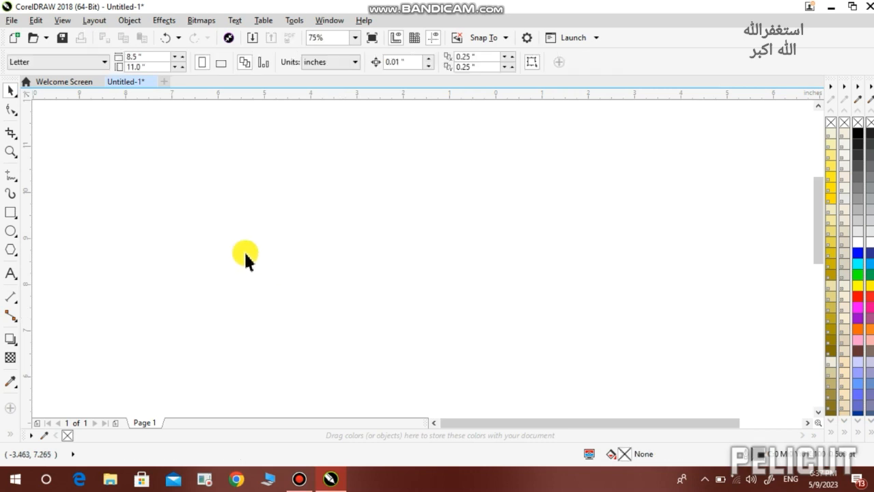
Draw a circle on the right of the page and a pentagon to its left
{"action": "left_click", "coordinate": [11, 232]}
{"action": "left_click_drag", "start_coordinate": [649, 156], "coordinate": [519, 285]}
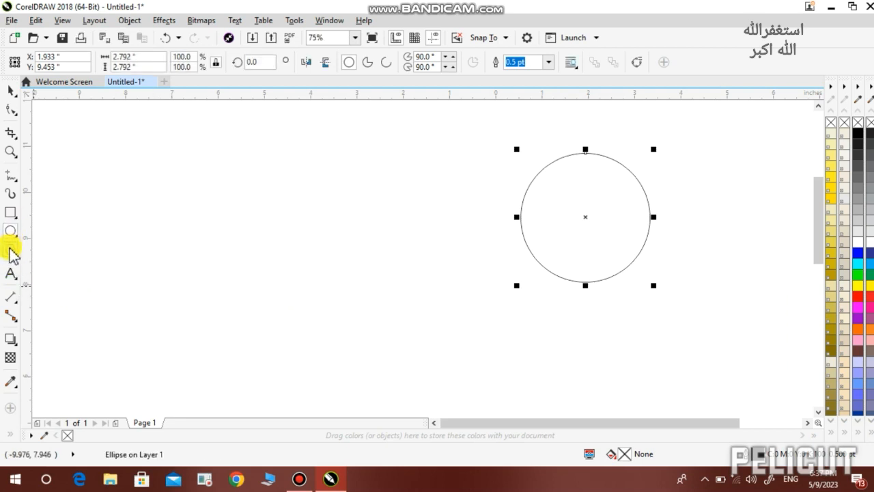
{"action": "left_click", "coordinate": [11, 251]}
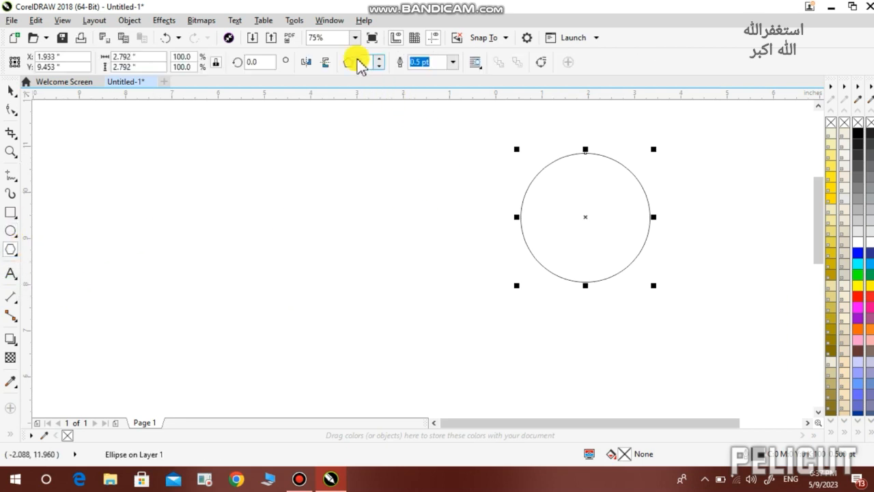
{"action": "left_click_drag", "start_coordinate": [401, 177], "coordinate": [298, 294]}
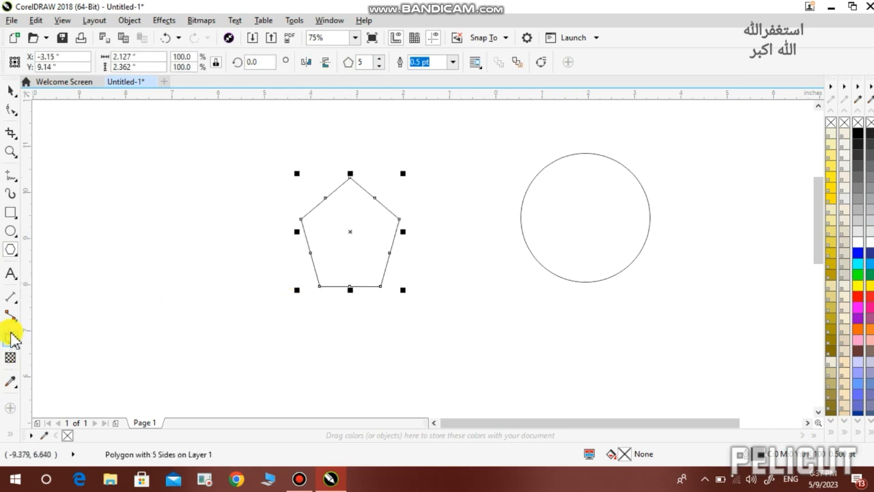
Draw a teardrop at the left and a heart right of the circle using Basic Shapes
{"action": "left_click", "coordinate": [15, 258]}
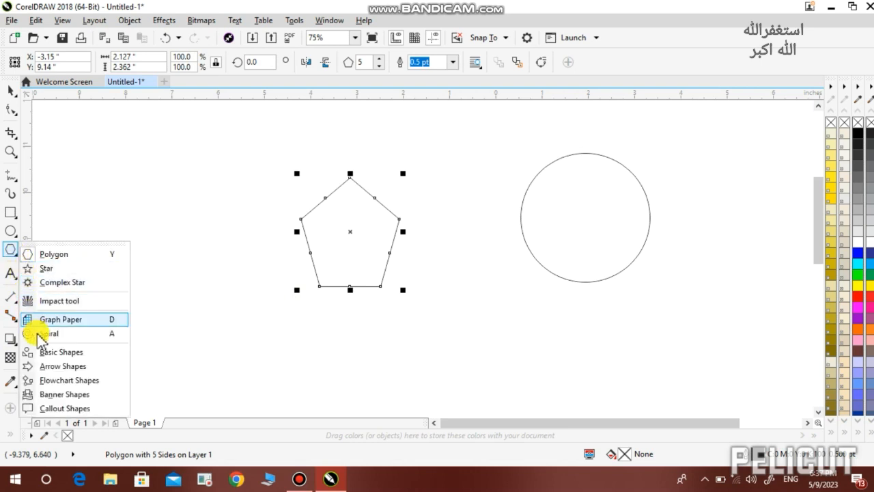
{"action": "left_click", "coordinate": [49, 352]}
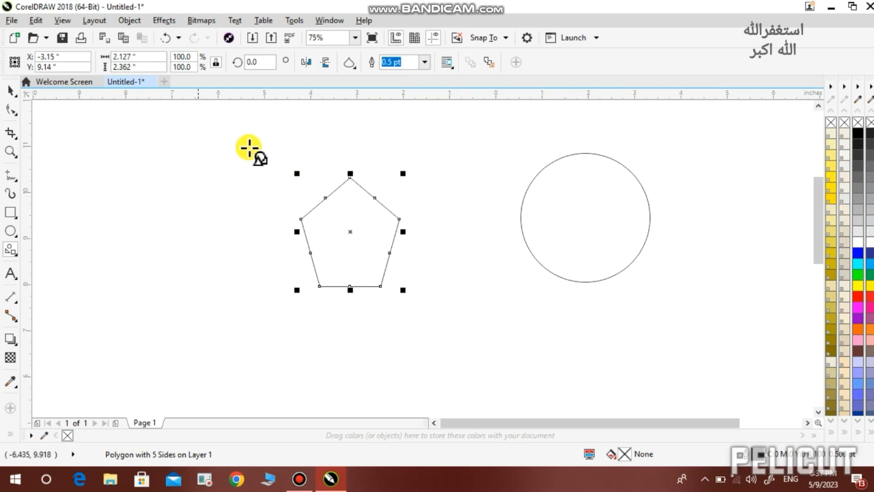
{"action": "left_click_drag", "start_coordinate": [155, 159], "coordinate": [263, 317]}
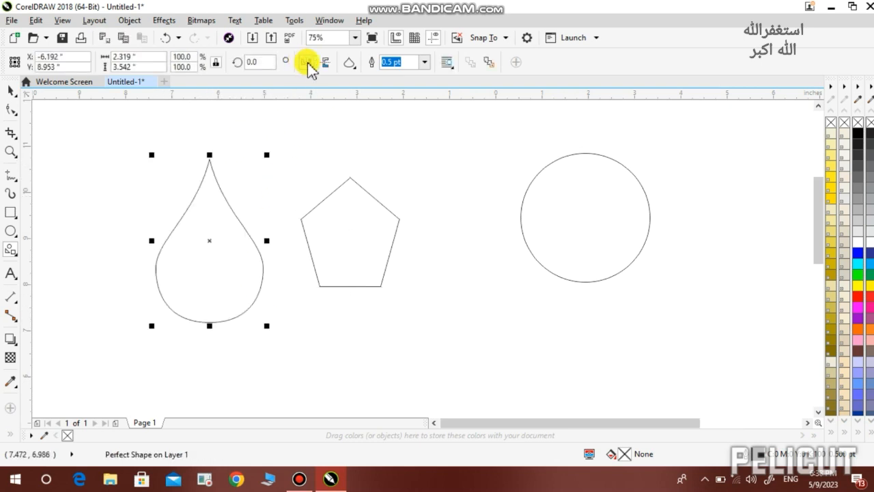
{"action": "left_click", "coordinate": [354, 68]}
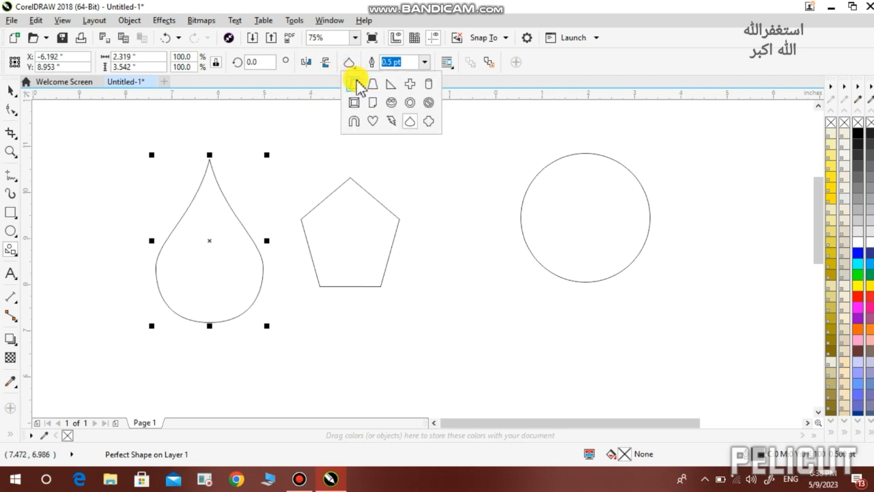
{"action": "left_click", "coordinate": [373, 123]}
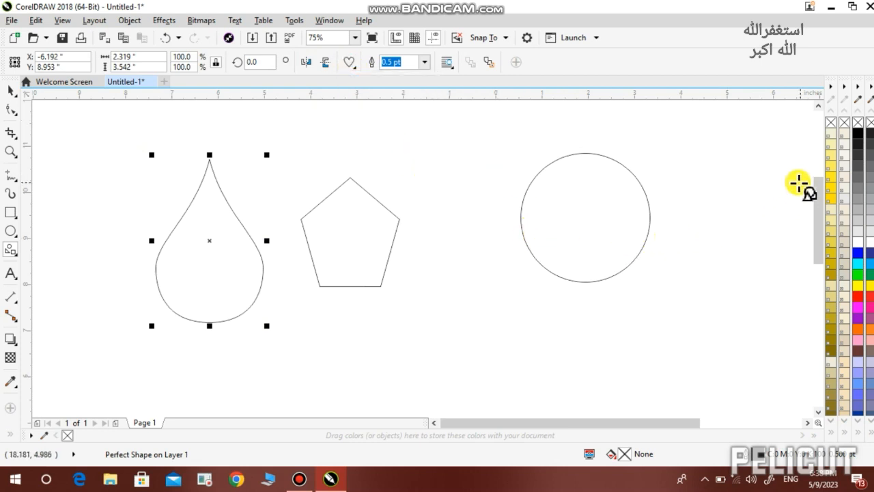
{"action": "left_click_drag", "start_coordinate": [794, 184], "coordinate": [655, 321]}
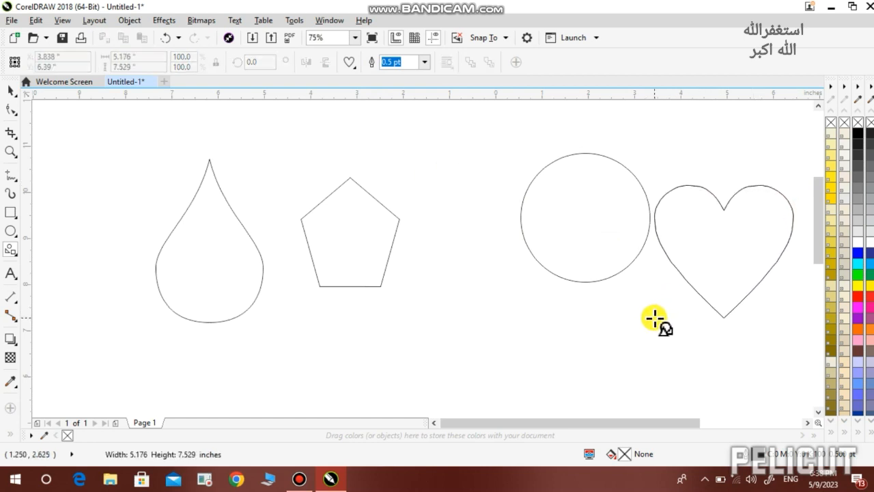
Move the circle next to the pentagon and drop a larger concentric copy around it
{"action": "left_click", "coordinate": [587, 235]}
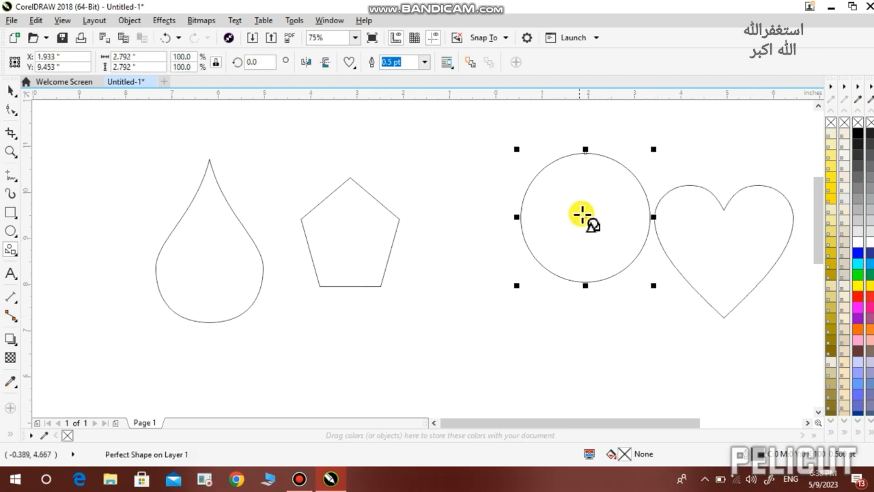
{"action": "left_click_drag", "start_coordinate": [585, 217], "coordinate": [507, 233]}
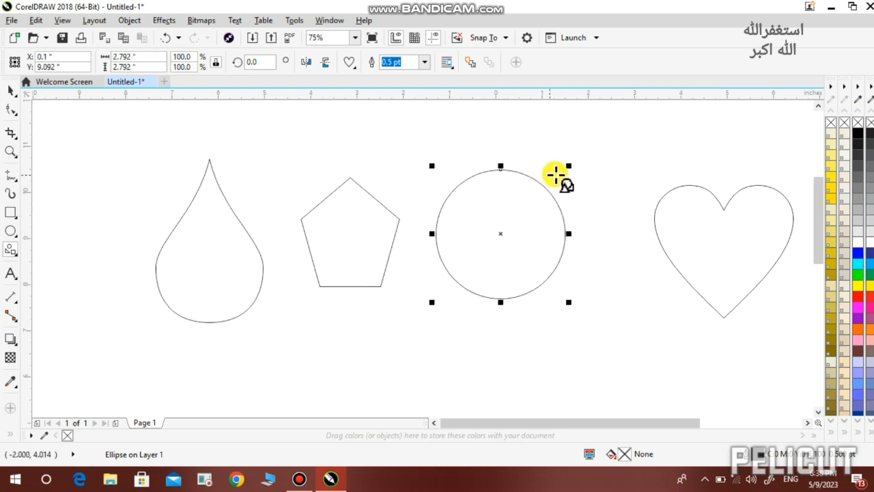
{"action": "left_click_drag", "start_coordinate": [568, 165], "coordinate": [603, 147]}
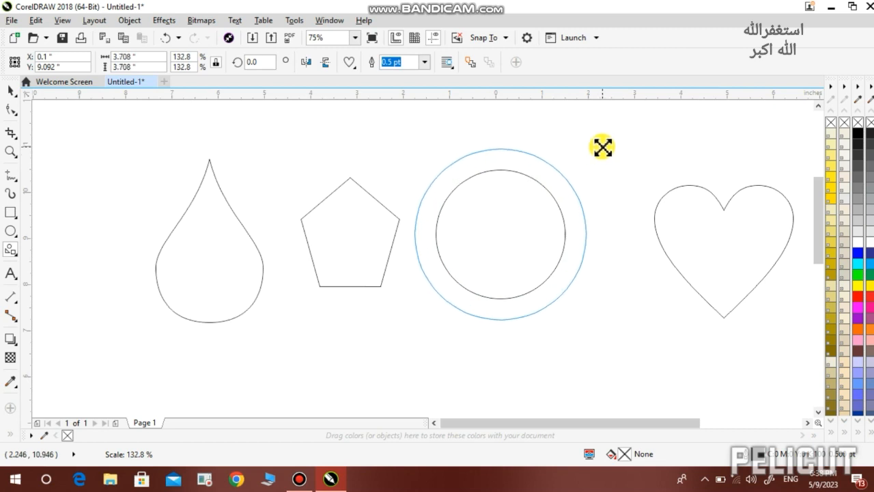
{"action": "left_click_drag", "start_coordinate": [603, 147], "coordinate": [659, 141]}
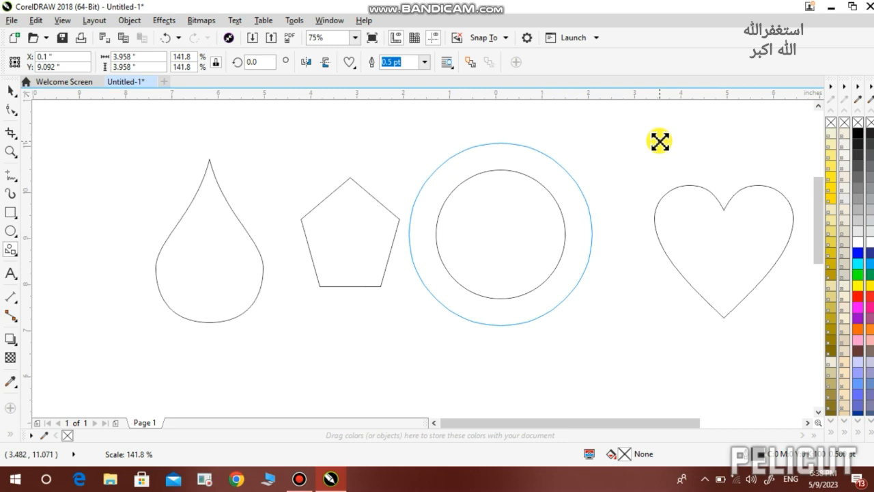
{"action": "left_click_drag", "start_coordinate": [659, 142], "coordinate": [659, 143]}
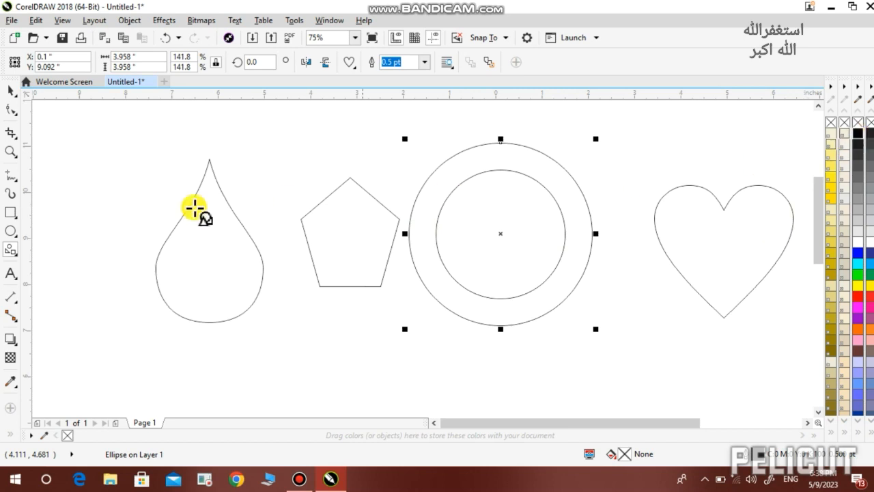
Place a text insertion point at the top-left of the page
{"action": "left_click", "coordinate": [10, 90]}
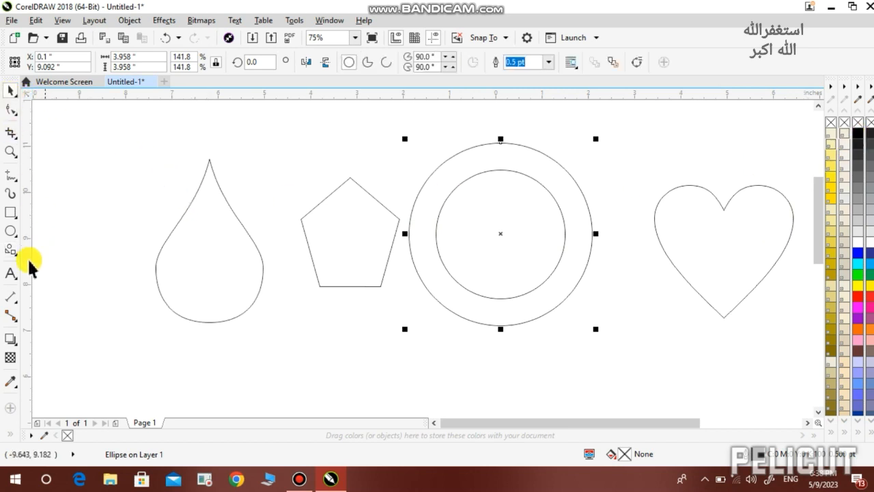
{"action": "left_click", "coordinate": [10, 273]}
{"action": "left_click", "coordinate": [134, 146]}
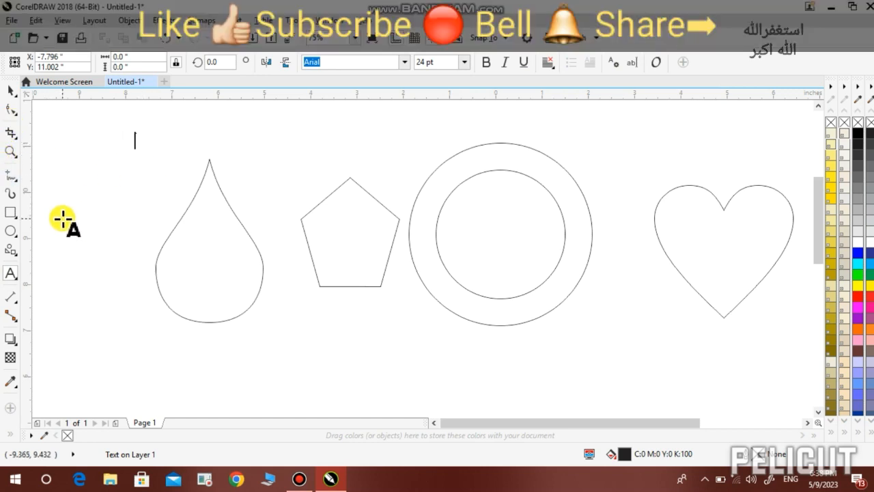
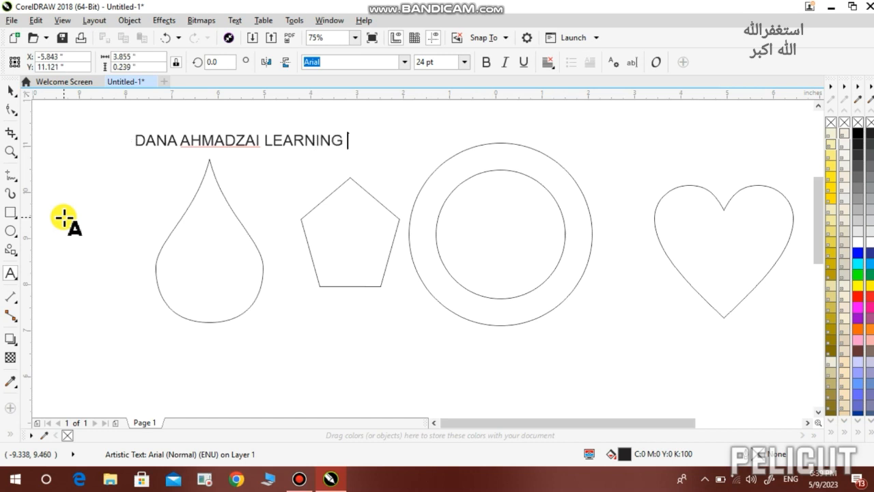
Type the heading with a person's name and LEARNING, then insert ONLINE before LEARNING
{"action": "key", "text": "Escape"}
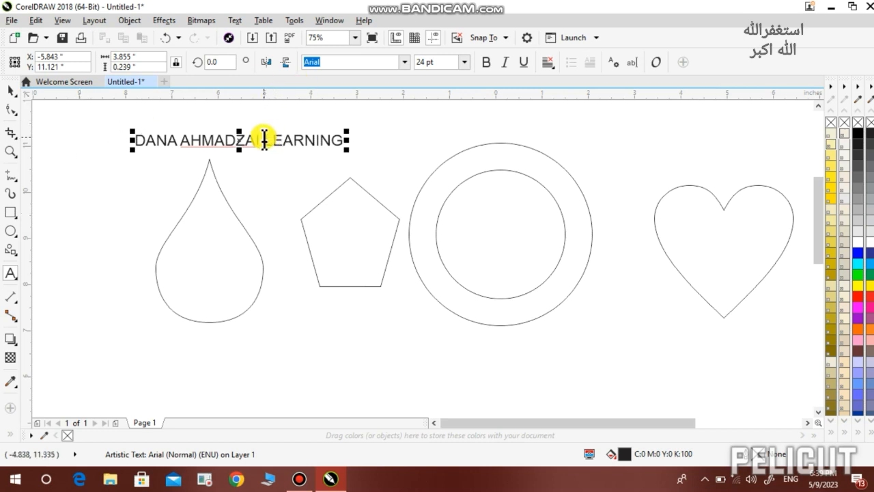
{"action": "left_click", "coordinate": [263, 136]}
{"action": "type", "text": "OMN"}
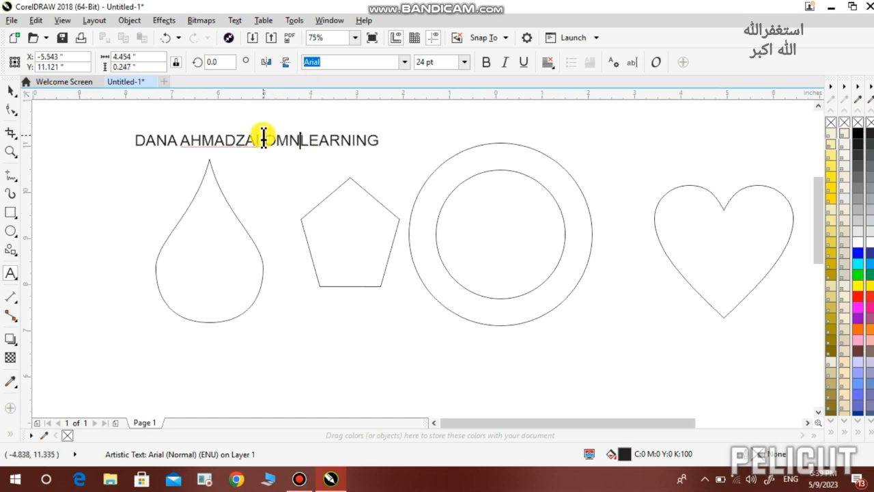
{"action": "key", "text": "BackSpace"}
{"action": "key", "text": "BackSpace"}
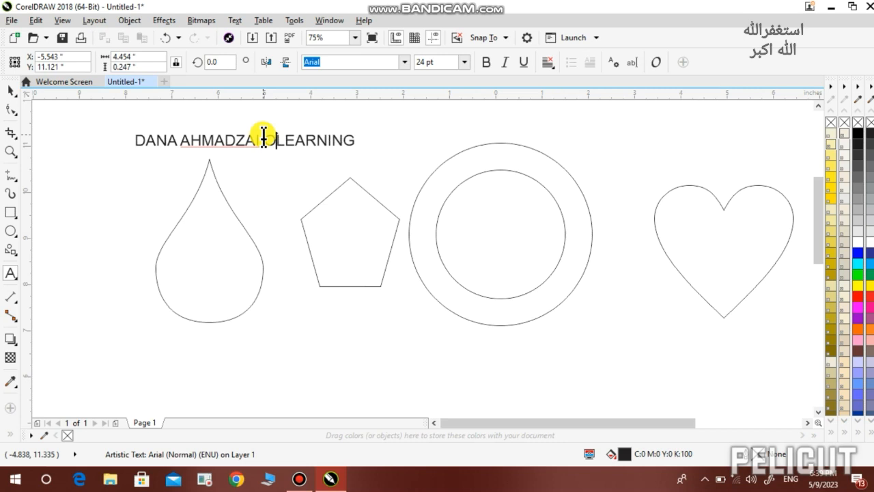
{"action": "type", "text": "NLI"}
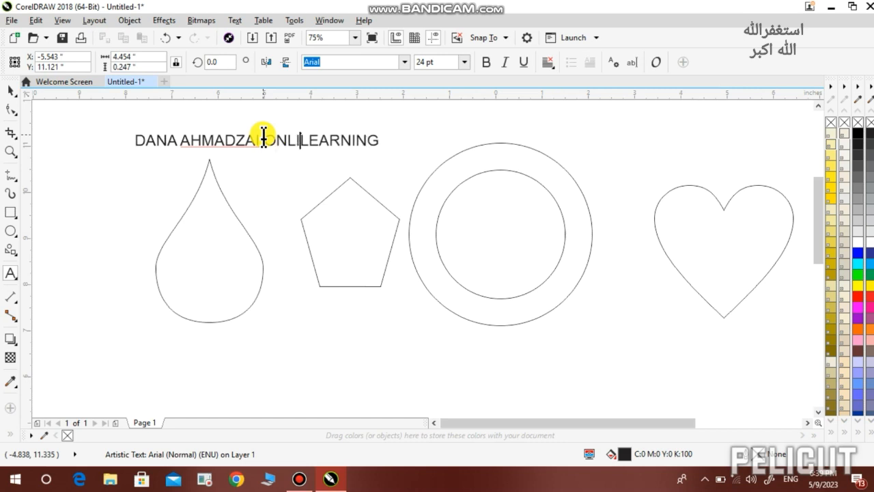
{"action": "type", "text": "NE"}
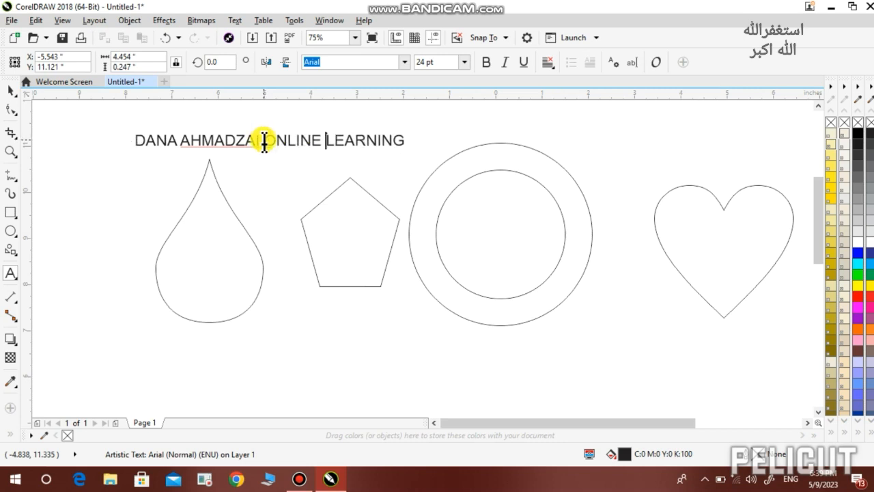
{"action": "key", "text": "Escape"}
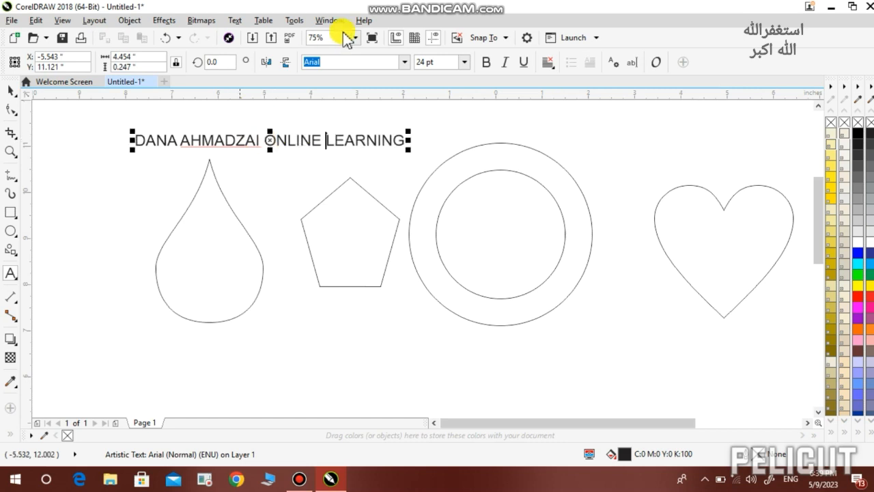
Fit the heading text to the pentagon's outline with Text > Fit Text to Path
{"action": "left_click", "coordinate": [10, 90]}
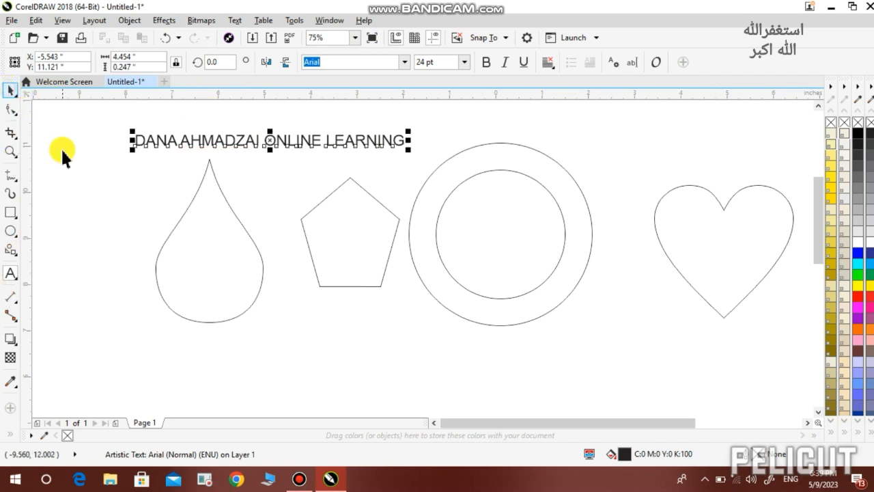
{"action": "left_click", "coordinate": [236, 21]}
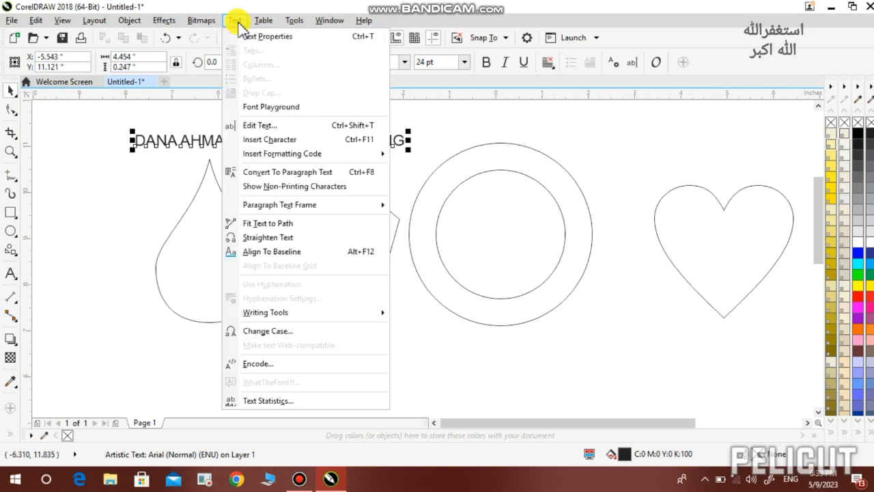
{"action": "left_click", "coordinate": [278, 224]}
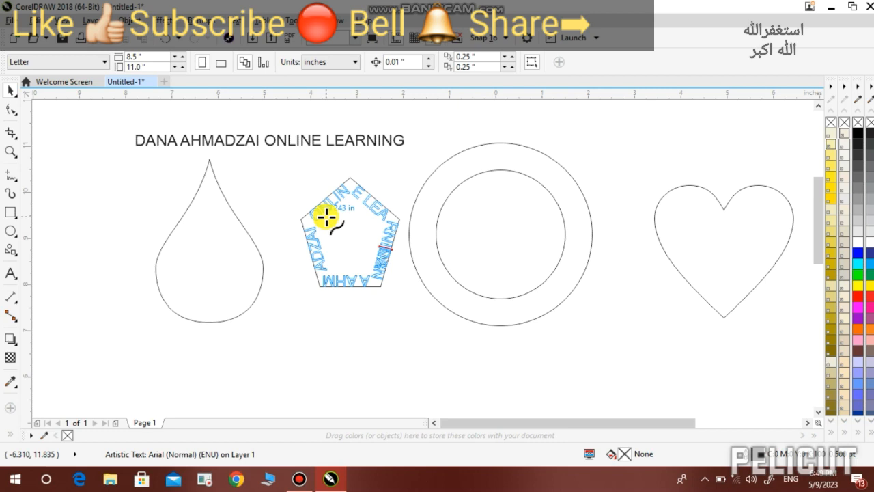
{"action": "left_click", "coordinate": [325, 216]}
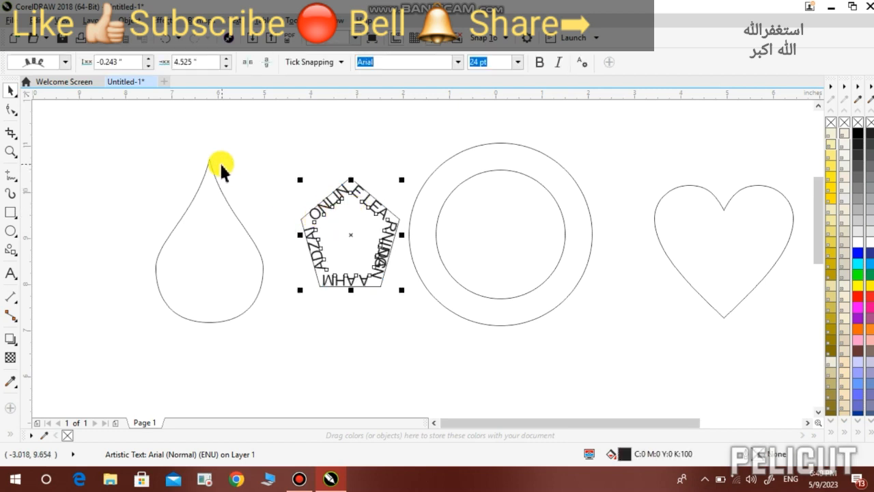
Undo the pentagon fit and run the heading along the ring's circle instead
{"action": "key", "text": "ctrl+z"}
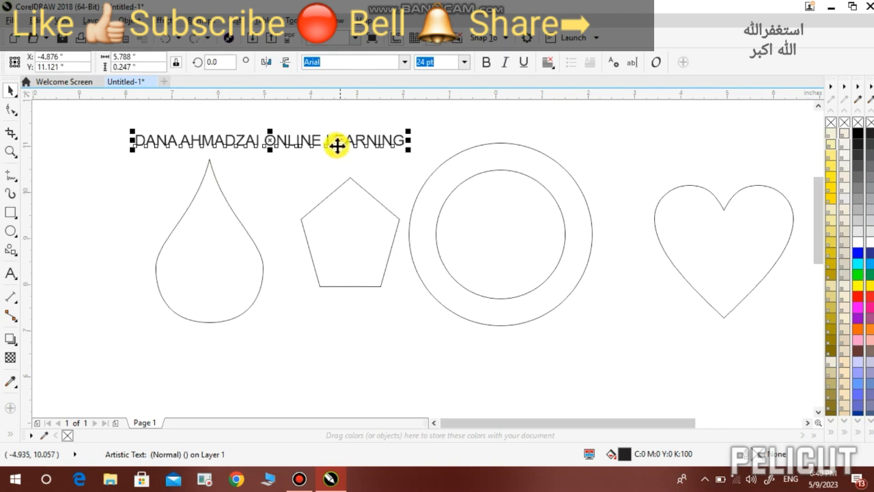
{"action": "left_click", "coordinate": [235, 20]}
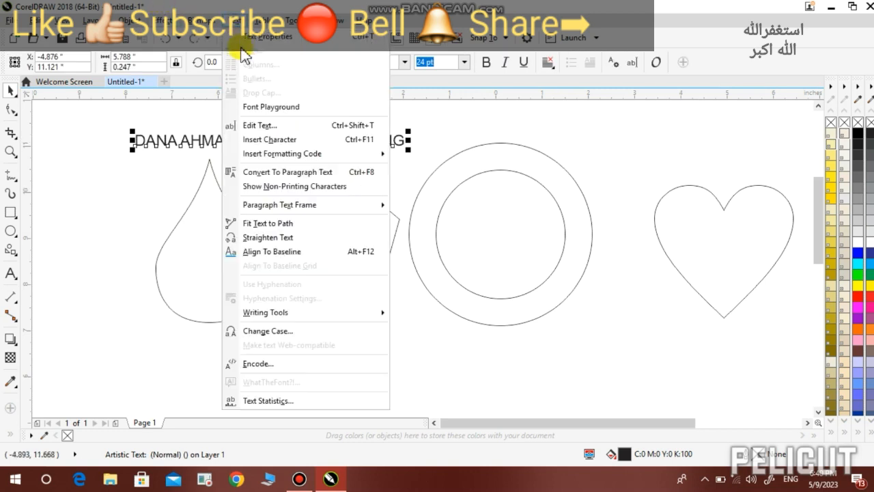
{"action": "left_click", "coordinate": [269, 223]}
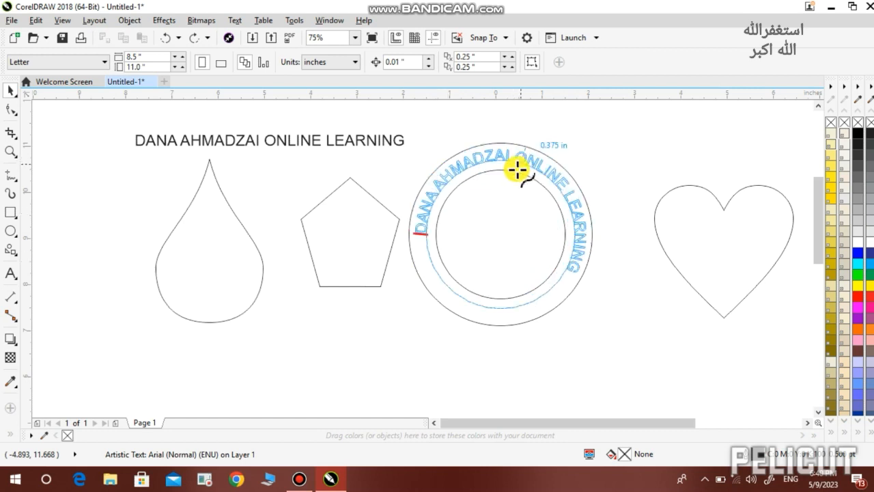
{"action": "left_click", "coordinate": [517, 170]}
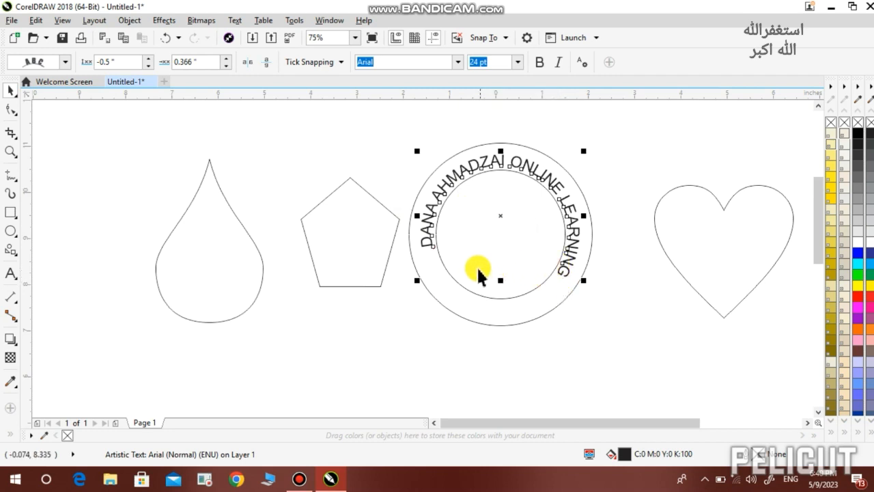
Set the circular text's offset along the path to 0.166"
{"action": "left_click", "coordinate": [225, 58]}
{"action": "left_click", "coordinate": [226, 58]}
{"action": "left_click", "coordinate": [226, 58]}
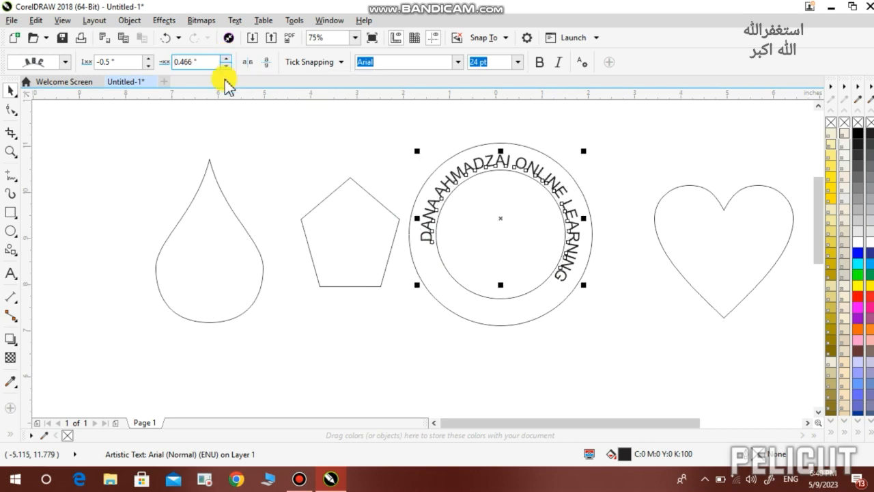
{"action": "left_click", "coordinate": [225, 65]}
{"action": "left_click", "coordinate": [225, 66]}
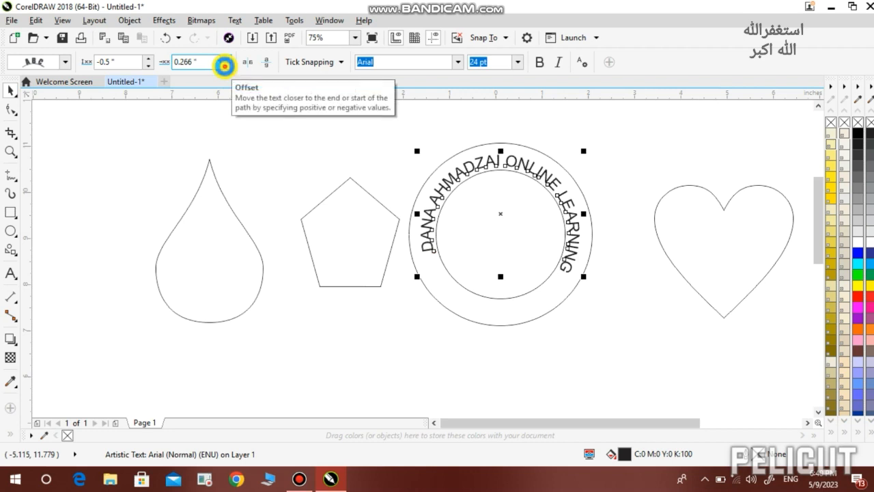
{"action": "left_click", "coordinate": [225, 65]}
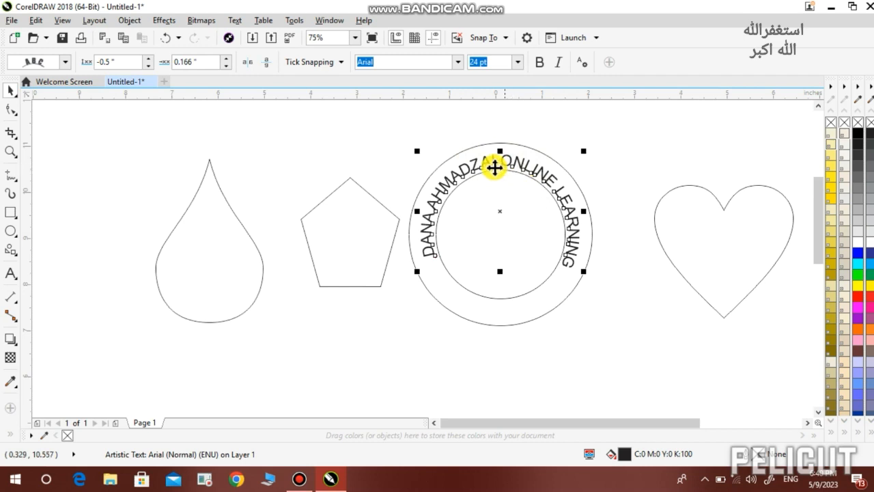
Set the text's distance from the path to -0.4"
{"action": "left_click", "coordinate": [148, 59]}
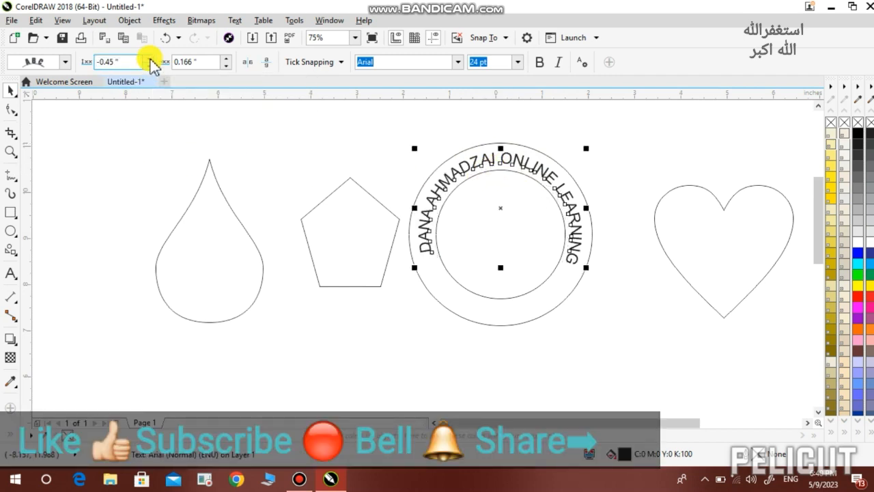
{"action": "left_click", "coordinate": [150, 58]}
{"action": "left_click", "coordinate": [149, 58]}
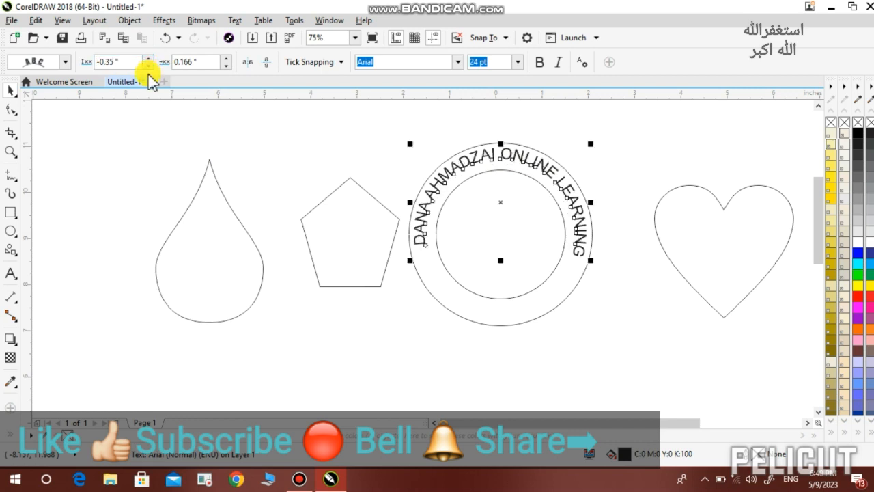
{"action": "left_click", "coordinate": [147, 66]}
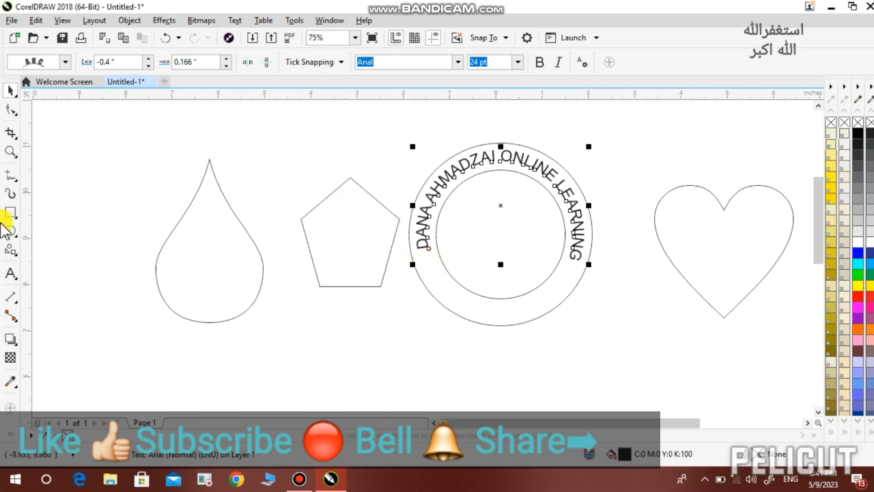
Make the arched heading bold with a white fill
{"action": "left_click", "coordinate": [10, 276]}
{"action": "key", "text": "ctrl+c"}
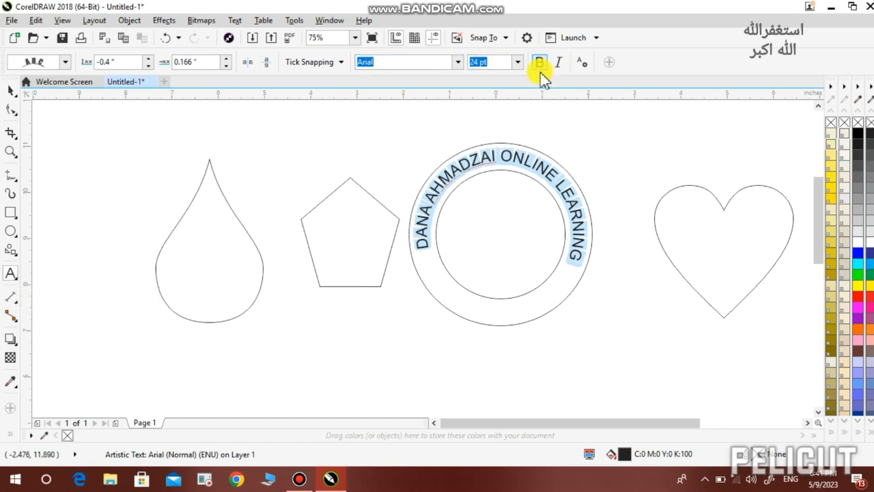
{"action": "left_click", "coordinate": [540, 63]}
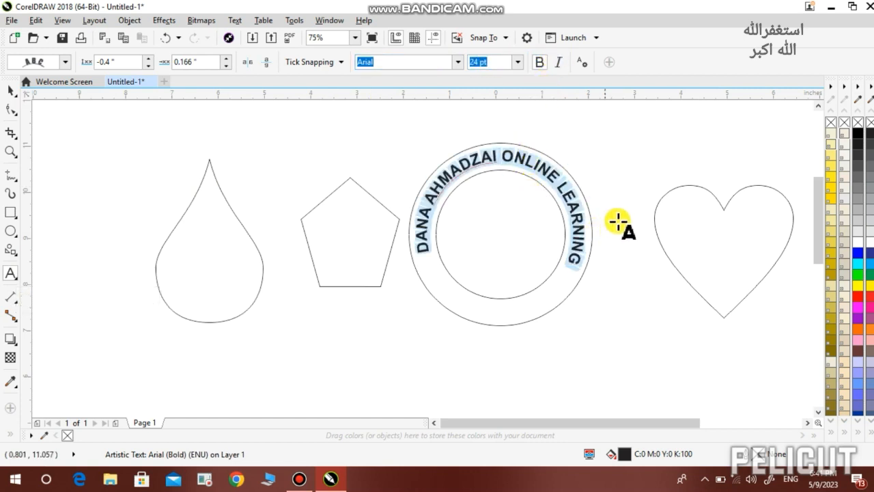
{"action": "left_click", "coordinate": [857, 241]}
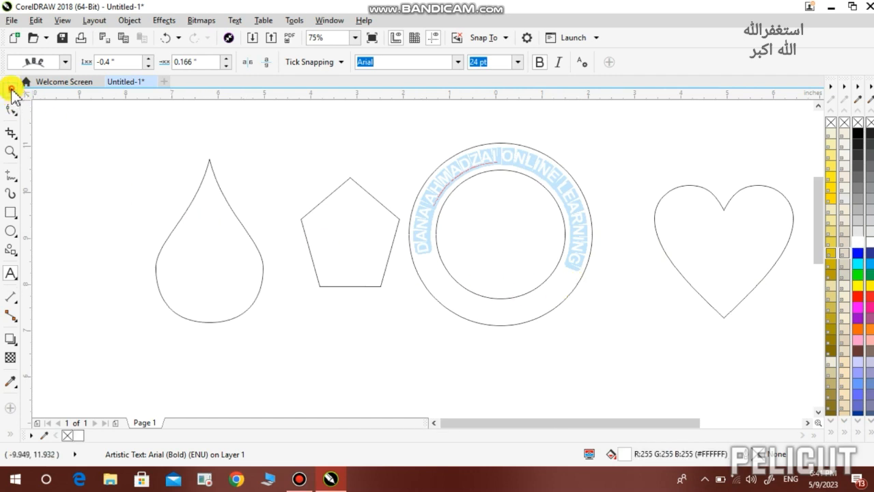
{"action": "left_click", "coordinate": [10, 91]}
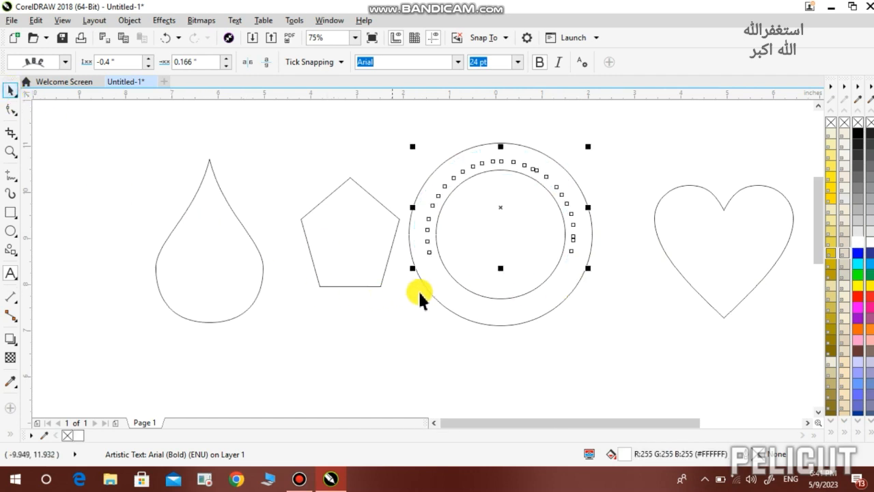
Fill the ring group with black, after trying black and white on the ring and its curved text
{"action": "left_click", "coordinate": [464, 310]}
{"action": "left_click", "coordinate": [856, 134]}
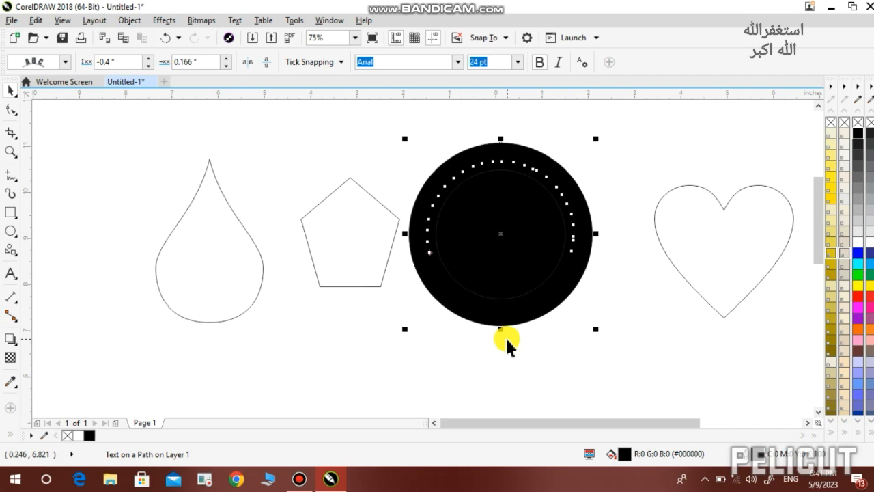
{"action": "left_click", "coordinate": [471, 362]}
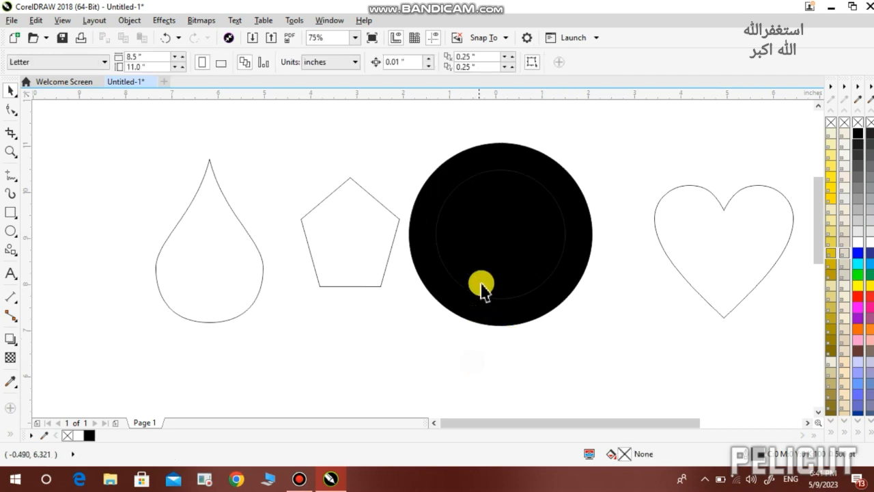
{"action": "left_click", "coordinate": [469, 176]}
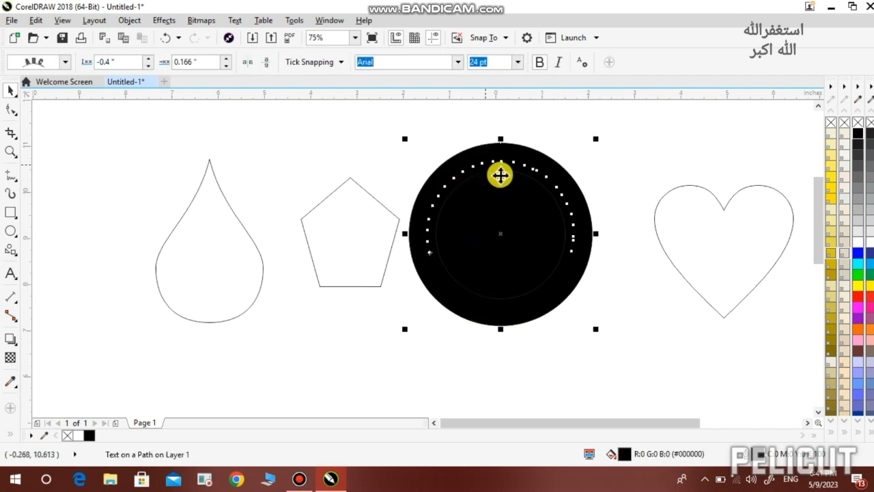
{"action": "left_click", "coordinate": [857, 239]}
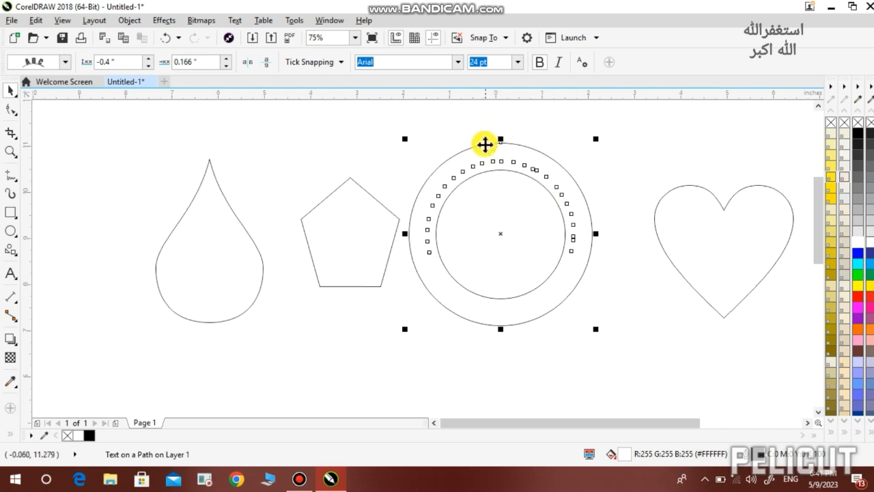
{"action": "left_click", "coordinate": [484, 158]}
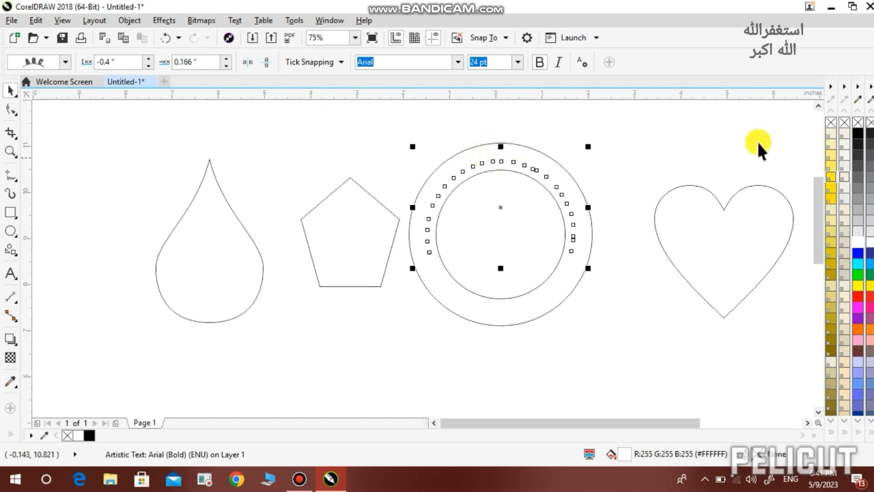
{"action": "left_click", "coordinate": [859, 134]}
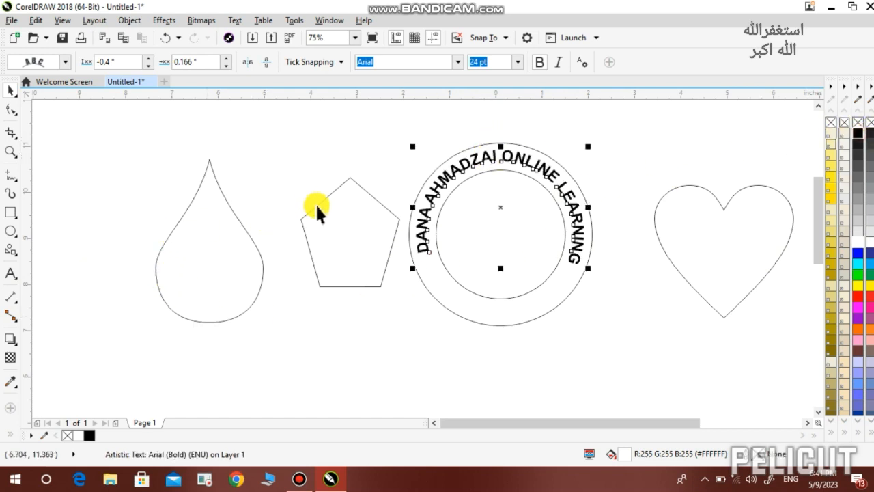
{"action": "left_click", "coordinate": [445, 306]}
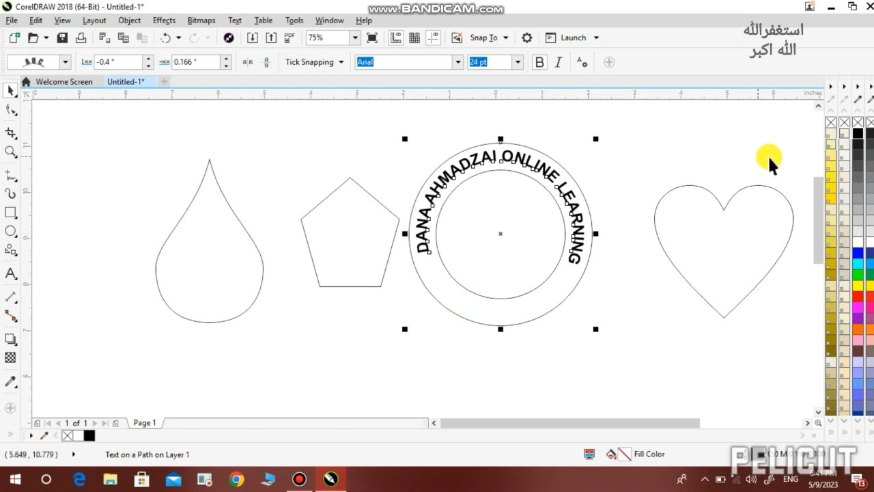
{"action": "left_click", "coordinate": [855, 129]}
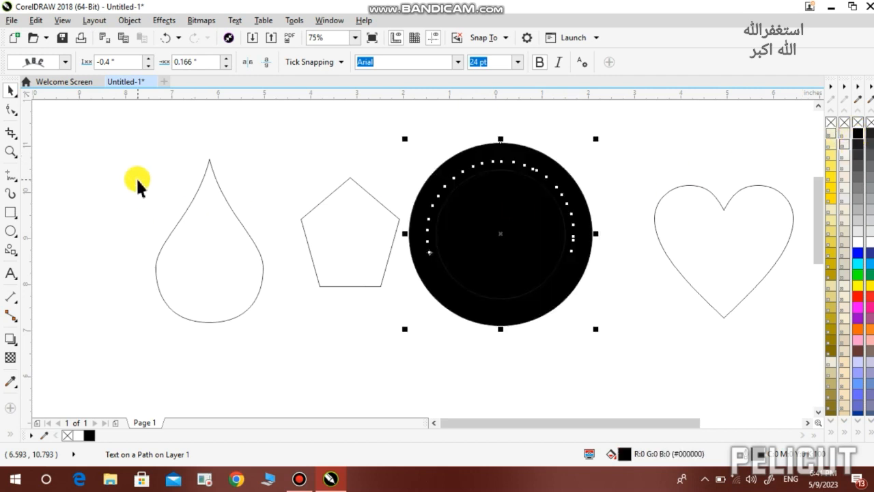
Paste the full curved lettering back onto the ring path and make it white
{"action": "left_click", "coordinate": [9, 274]}
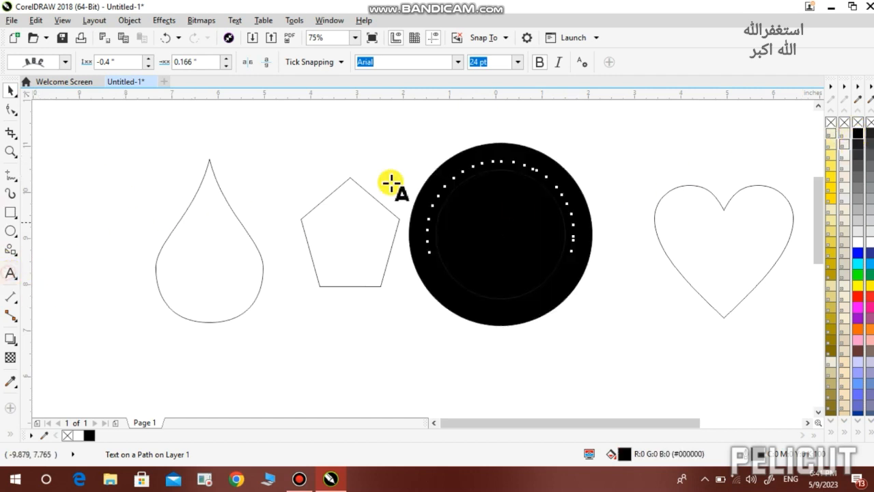
{"action": "left_click", "coordinate": [507, 162]}
{"action": "type", "text": "O"}
{"action": "key", "text": "ctrl+v"}
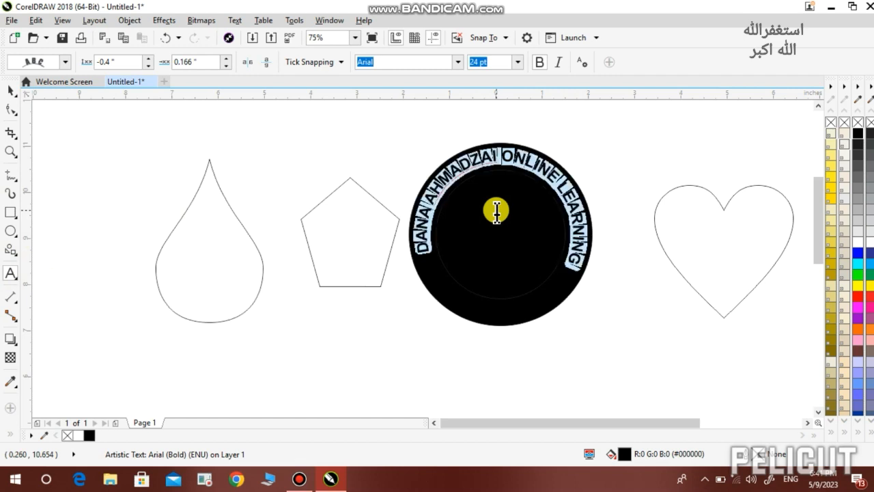
{"action": "left_click", "coordinate": [857, 242]}
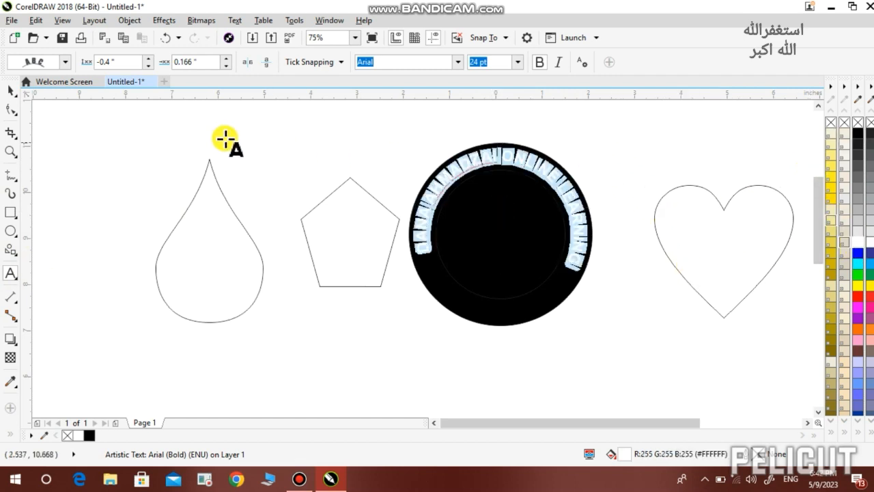
Fill the inner circle under the lettering with white
{"action": "left_click", "coordinate": [8, 90]}
{"action": "left_click", "coordinate": [354, 177]}
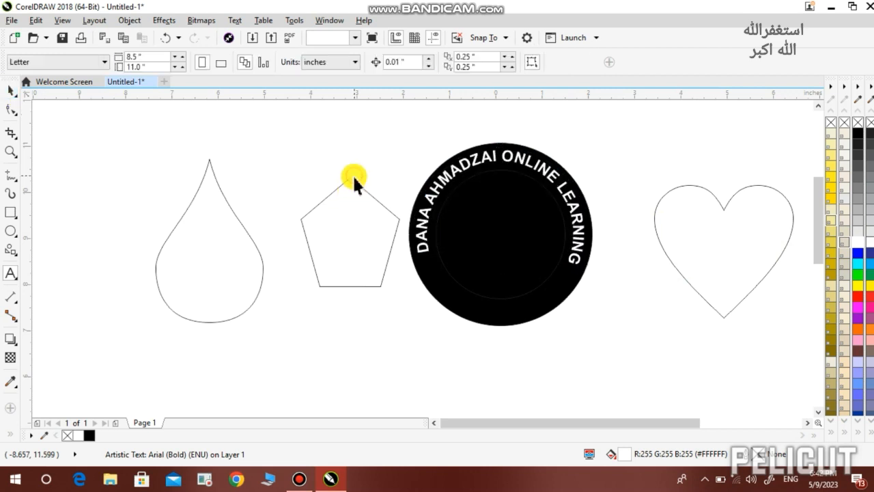
{"action": "left_click", "coordinate": [503, 234]}
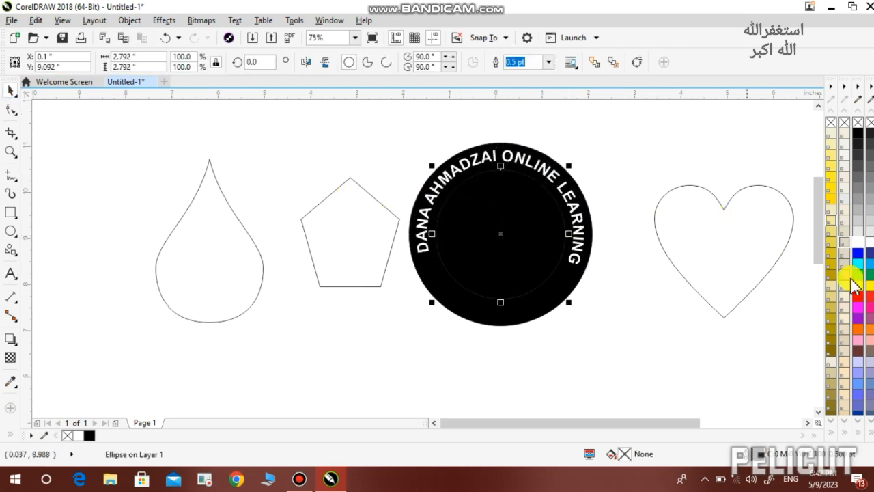
{"action": "left_click", "coordinate": [856, 241]}
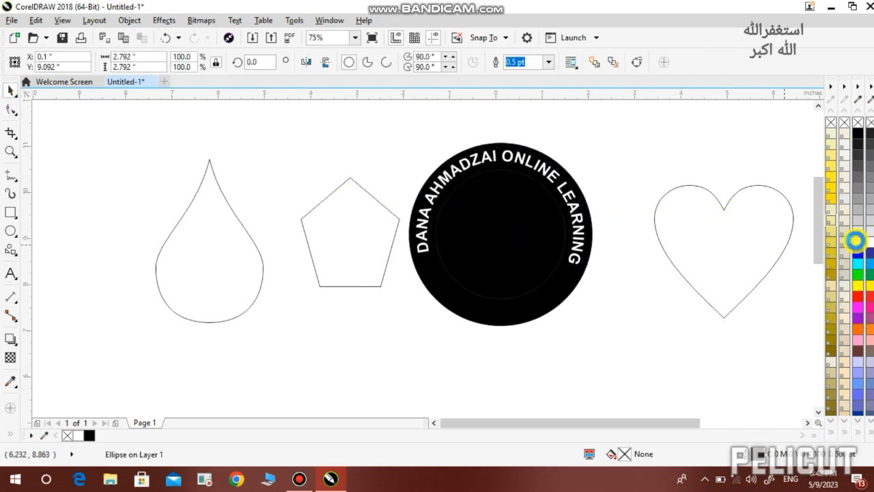
{"action": "left_click", "coordinate": [580, 356]}
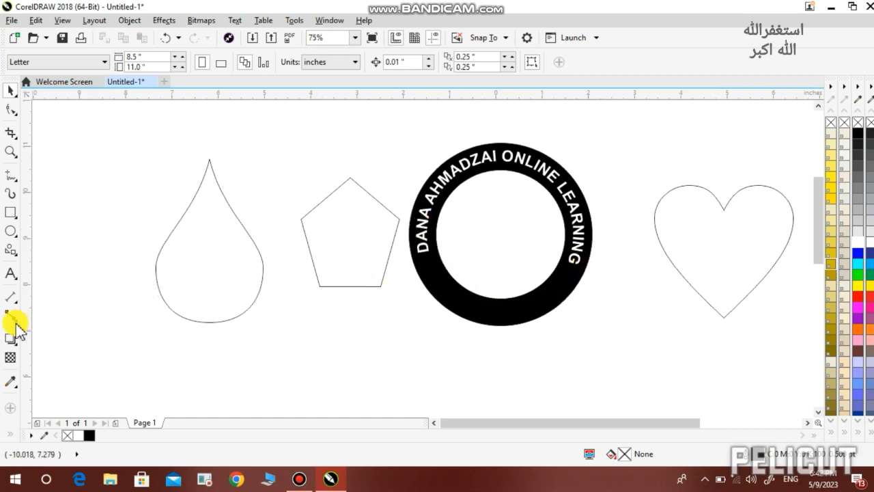
Draw a five-pointed star left of the heart, scale it down, and fill it black
{"action": "left_click", "coordinate": [11, 250]}
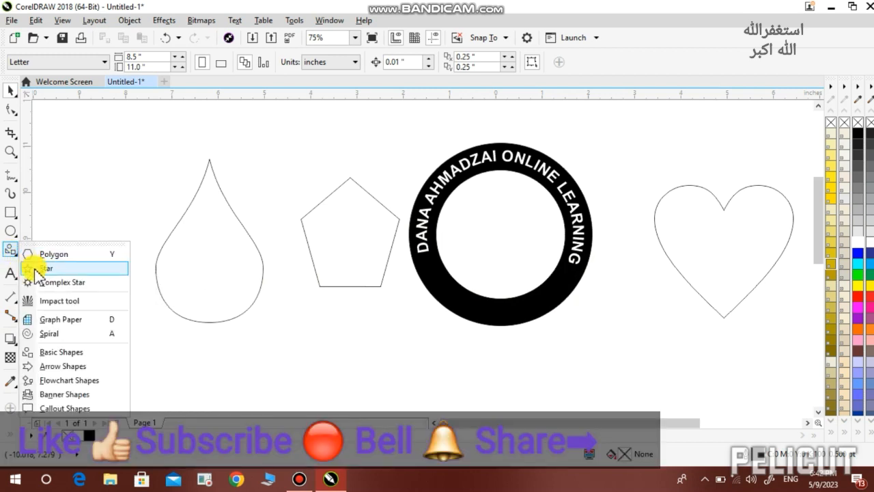
{"action": "left_click", "coordinate": [35, 269]}
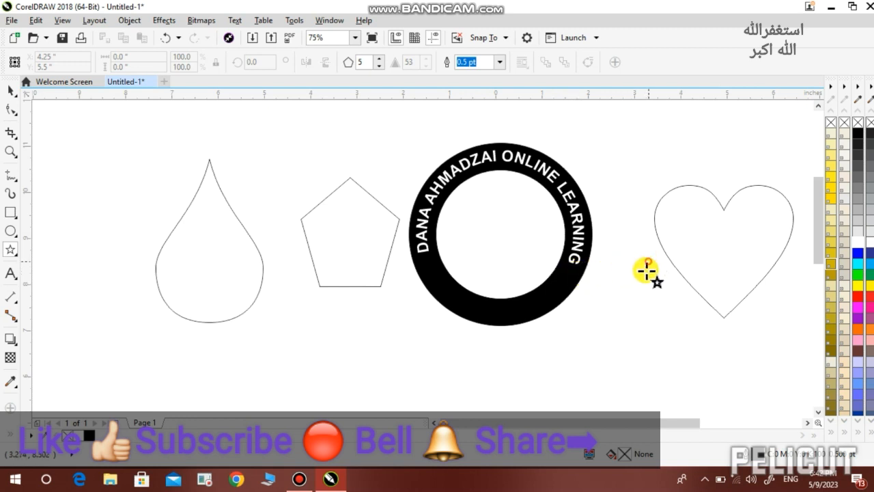
{"action": "left_click_drag", "start_coordinate": [646, 263], "coordinate": [616, 290]}
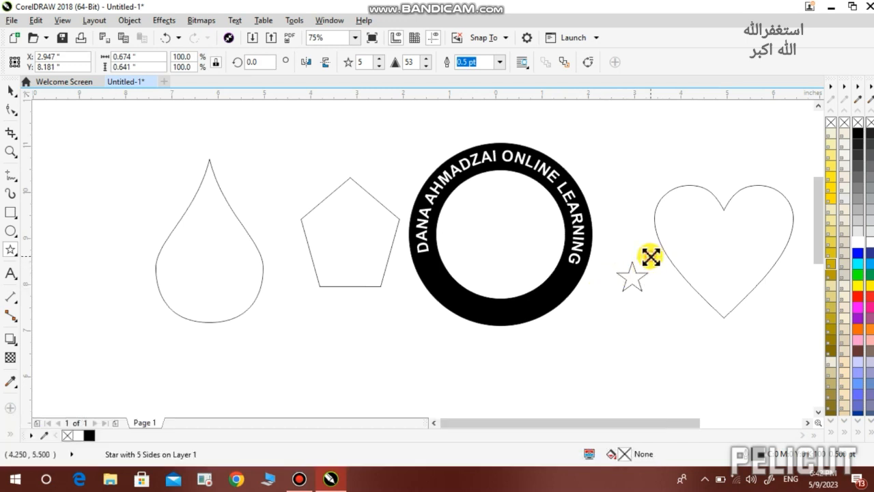
{"action": "left_click_drag", "start_coordinate": [647, 253], "coordinate": [645, 271]}
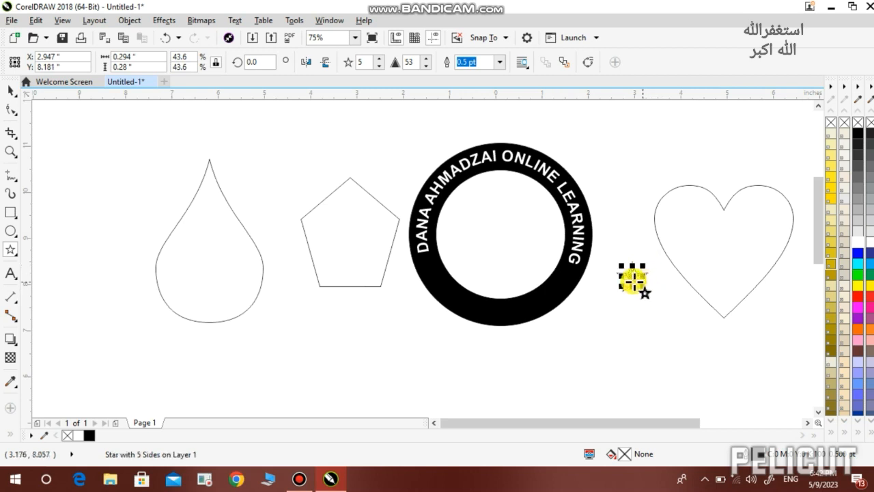
{"action": "left_click", "coordinate": [856, 243]}
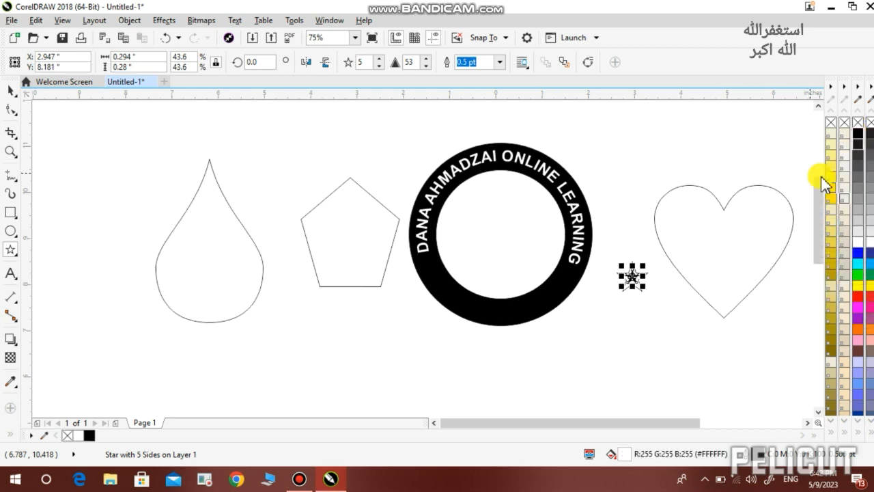
{"action": "left_click", "coordinate": [858, 134]}
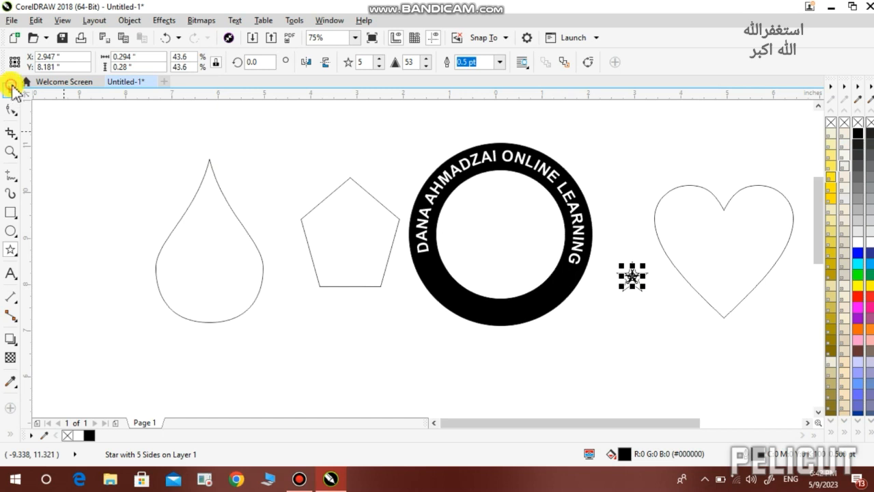
Move the small black star below the ring and select it together with the outline star
{"action": "left_click", "coordinate": [8, 93]}
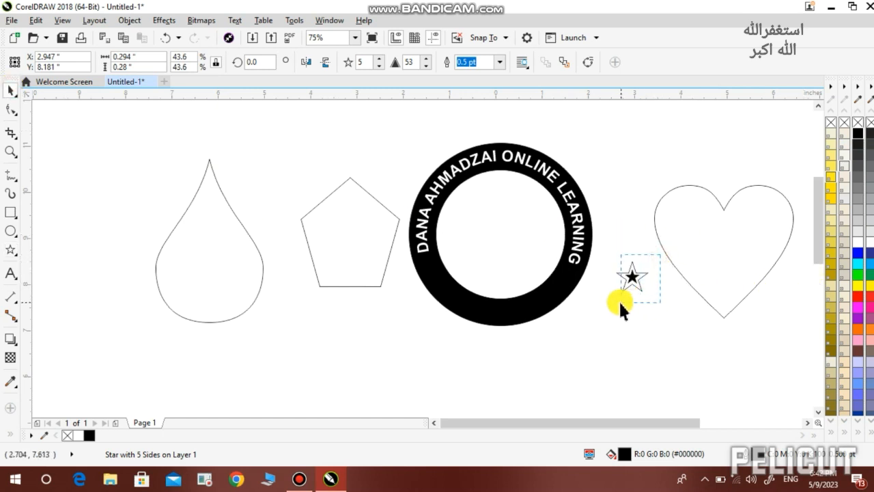
{"action": "left_click_drag", "start_coordinate": [621, 303], "coordinate": [619, 302]}
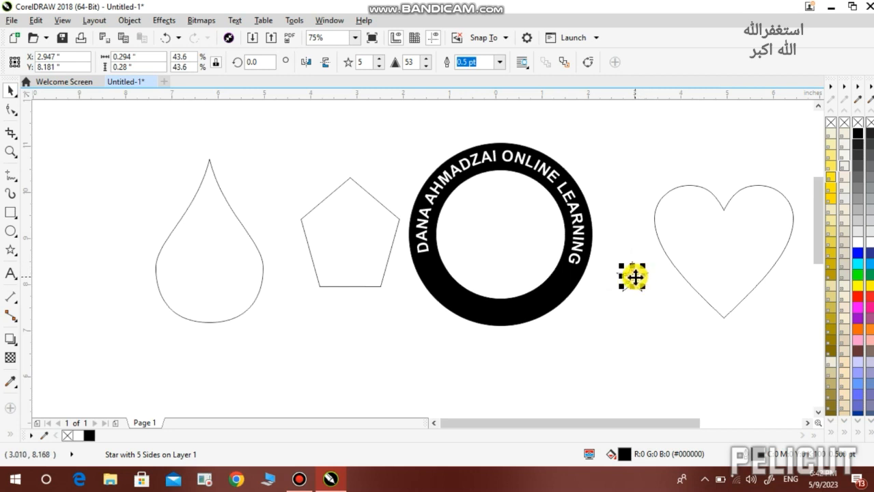
{"action": "left_click_drag", "start_coordinate": [634, 277], "coordinate": [543, 357]}
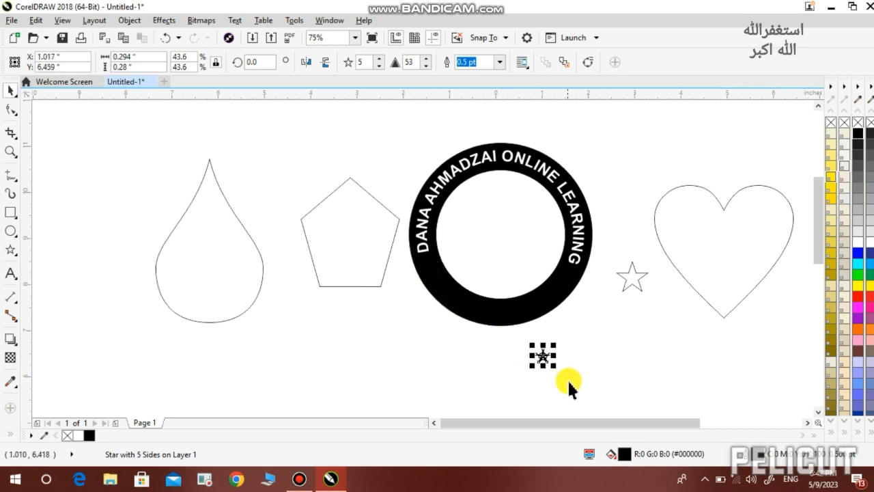
{"action": "left_click", "coordinate": [623, 276]}
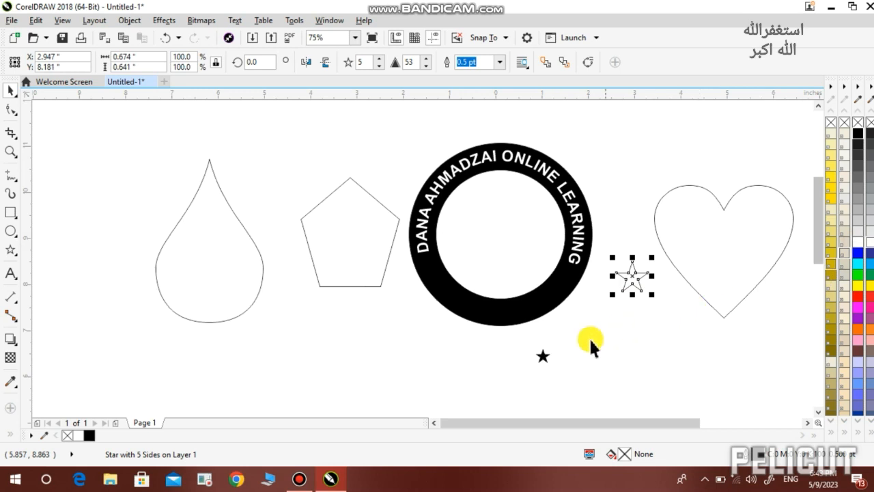
{"action": "left_click", "coordinate": [586, 337]}
{"action": "left_click", "coordinate": [540, 356]}
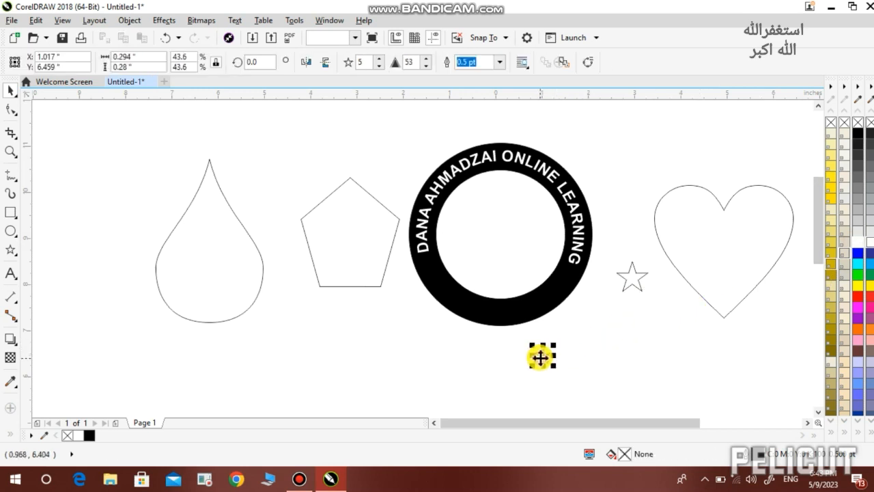
{"action": "left_click", "coordinate": [632, 281], "text": "shift"}
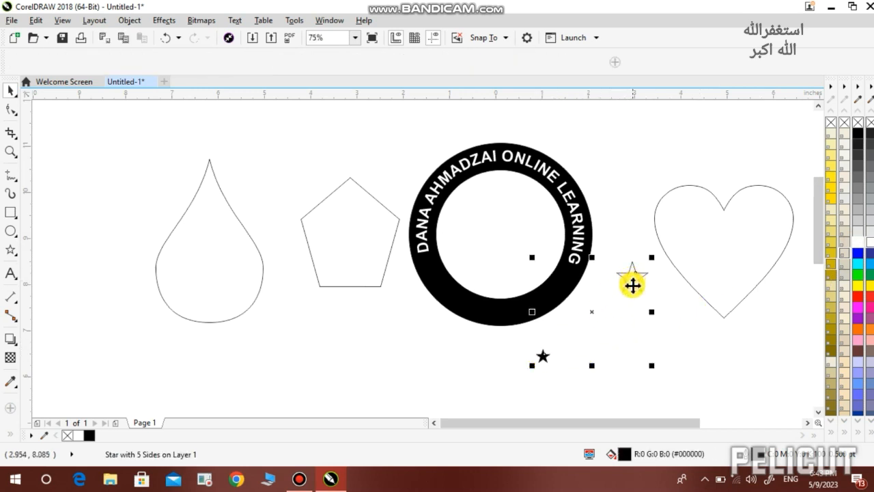
Center the black star on the outline star, group them, then shrink and rotate the group along the ring
{"action": "key", "text": "c"}
{"action": "key", "text": "e"}
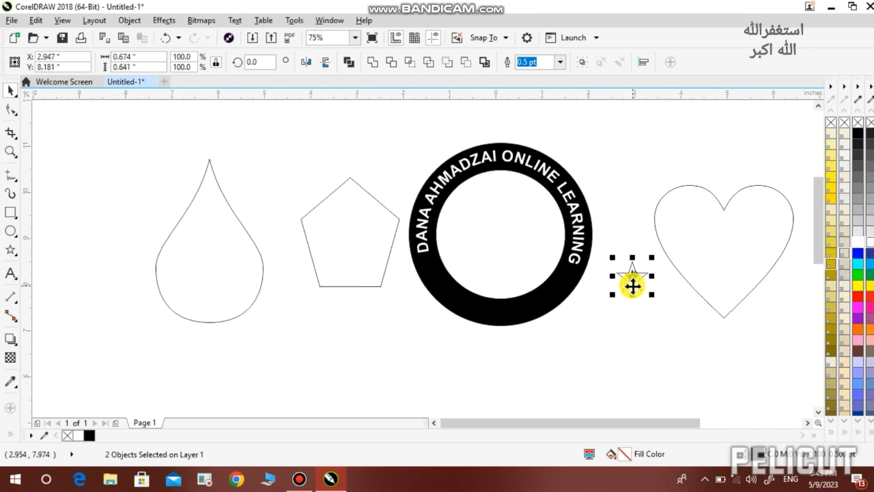
{"action": "scroll", "coordinate": [633, 273], "scroll_direction": "up", "scroll_amount": 2}
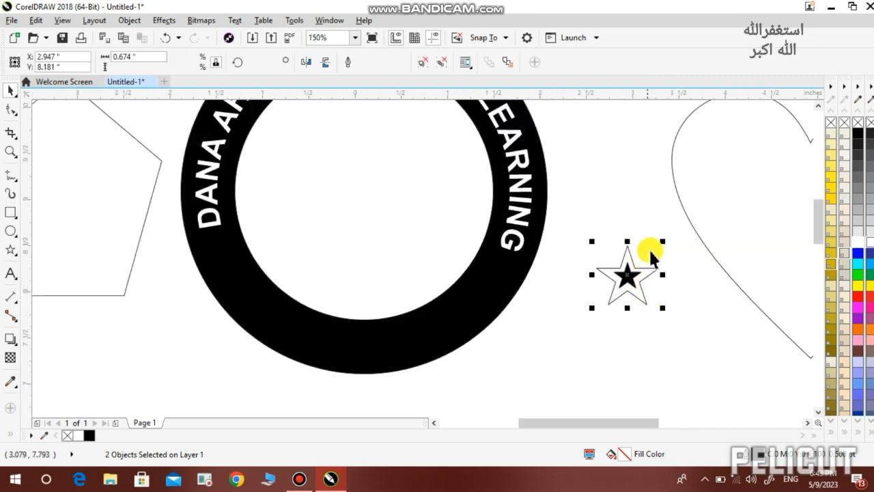
{"action": "key", "text": "ctrl+g"}
{"action": "left_click_drag", "start_coordinate": [662, 238], "coordinate": [225, 253]}
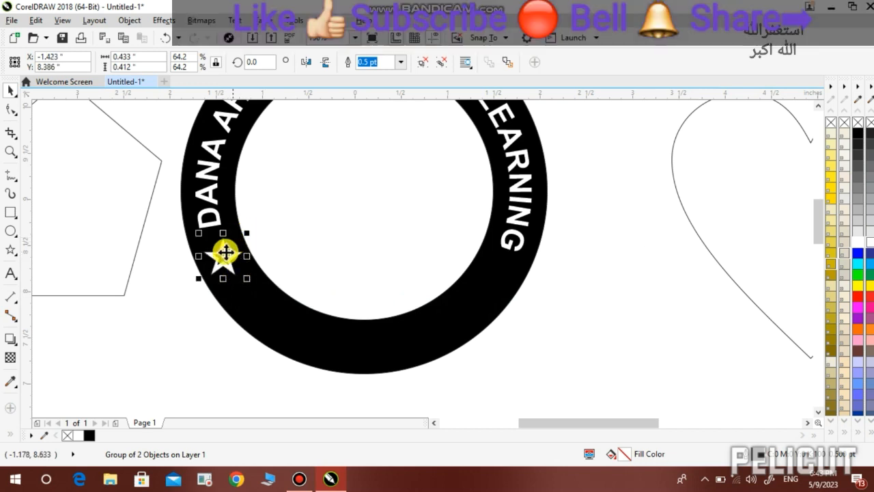
{"action": "left_click", "coordinate": [223, 255]}
{"action": "mouse_move", "coordinate": [248, 230]}
{"action": "left_mouse_down"}
{"action": "mouse_move", "coordinate": [213, 232]}
{"action": "mouse_move", "coordinate": [254, 250]}
{"action": "mouse_move", "coordinate": [256, 228]}
{"action": "mouse_move", "coordinate": [237, 224]}
{"action": "mouse_move", "coordinate": [246, 239]}
{"action": "left_mouse_up"}
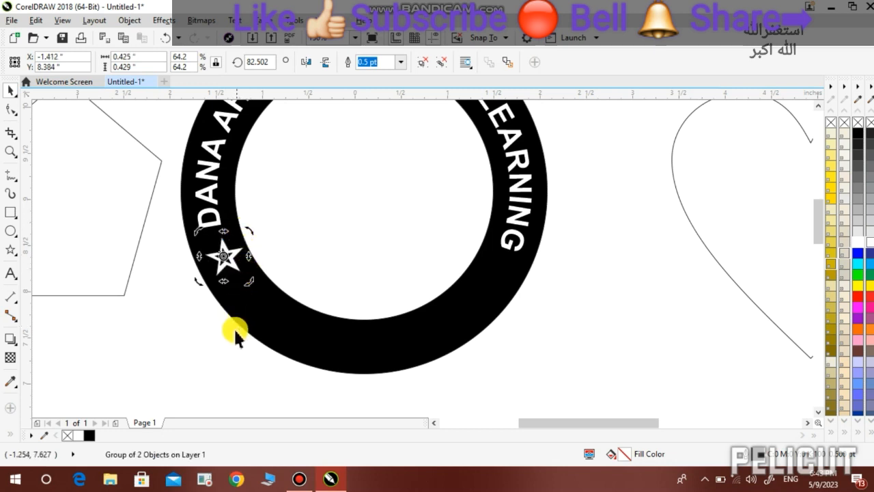
{"action": "key", "text": "Left"}
{"action": "key", "text": "Left"}
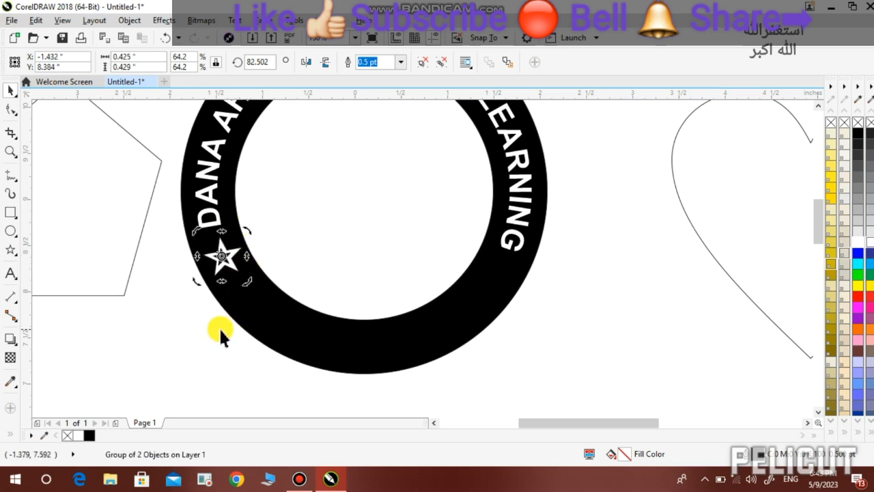
{"action": "left_click", "coordinate": [221, 329]}
Resize the right star to match the left, align the two, and nudge both down three steps
{"action": "left_click", "coordinate": [228, 255]}
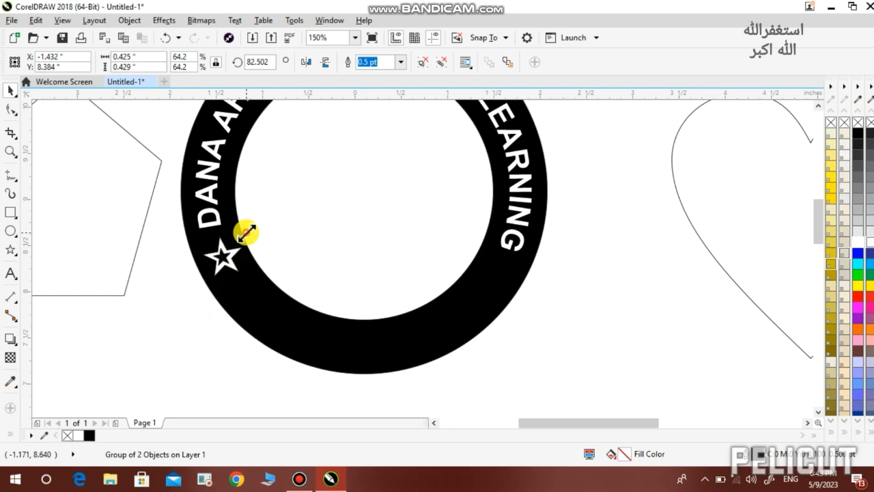
{"action": "left_click_drag", "start_coordinate": [244, 230], "coordinate": [496, 276]}
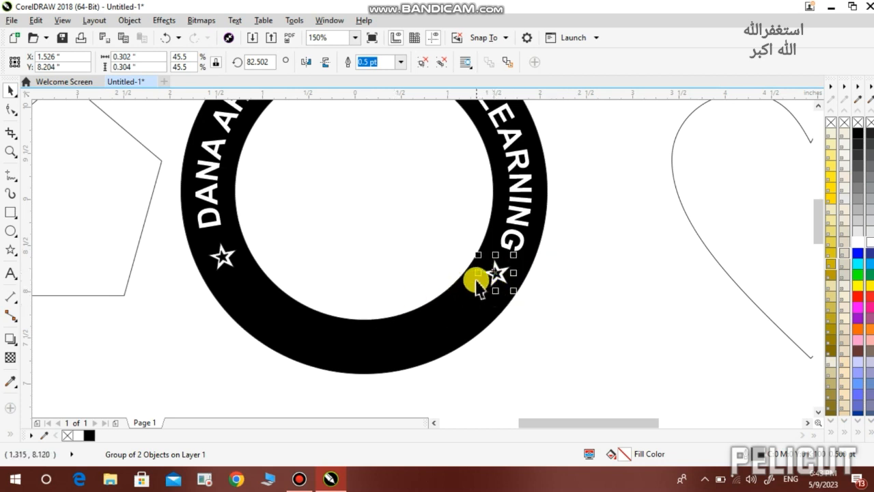
{"action": "left_click", "coordinate": [222, 258], "text": "shift"}
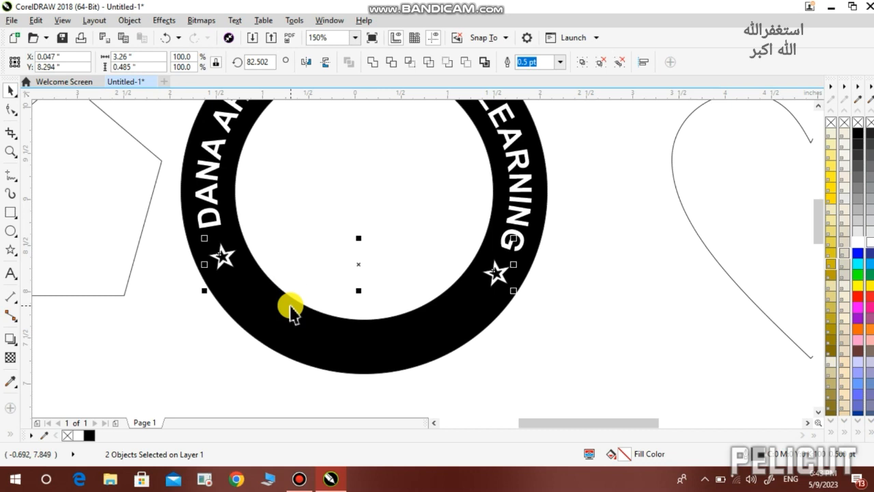
{"action": "key", "text": "e"}
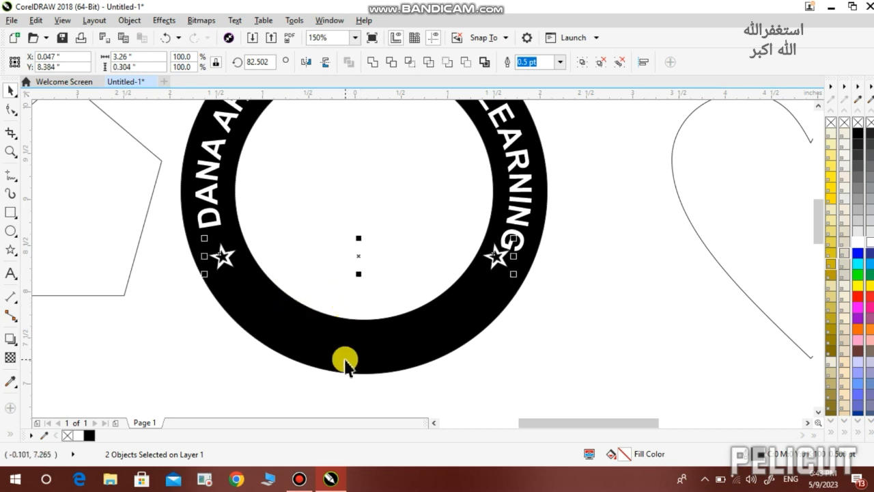
{"action": "key", "text": "Down"}
{"action": "key", "text": "Down"}
{"action": "key", "text": "Down"}
{"action": "key", "text": "Down"}
{"action": "key", "text": "Down"}
{"action": "key", "text": "Down"}
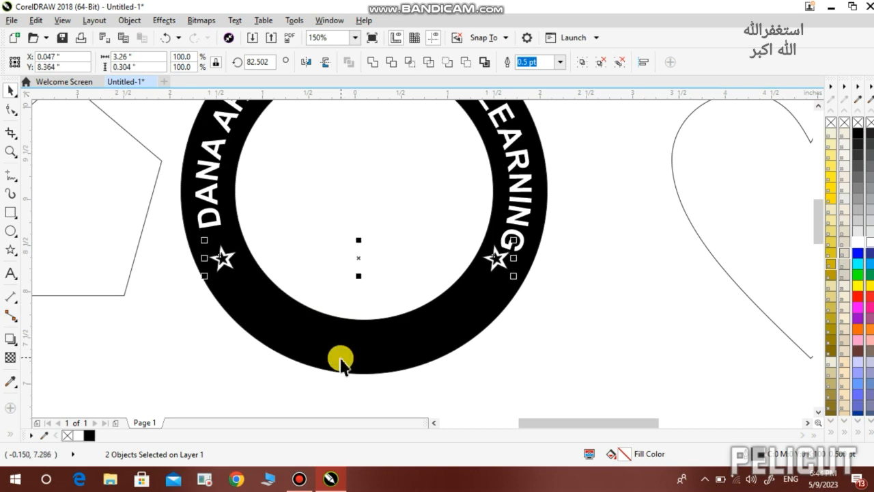
{"action": "key", "text": "Down"}
{"action": "key", "text": "Down"}
{"action": "key", "text": "Down"}
{"action": "key", "text": "Down"}
{"action": "key", "text": "Down"}
{"action": "key", "text": "Down"}
{"action": "key", "text": "Down"}
{"action": "key", "text": "Down"}
{"action": "key", "text": "Down"}
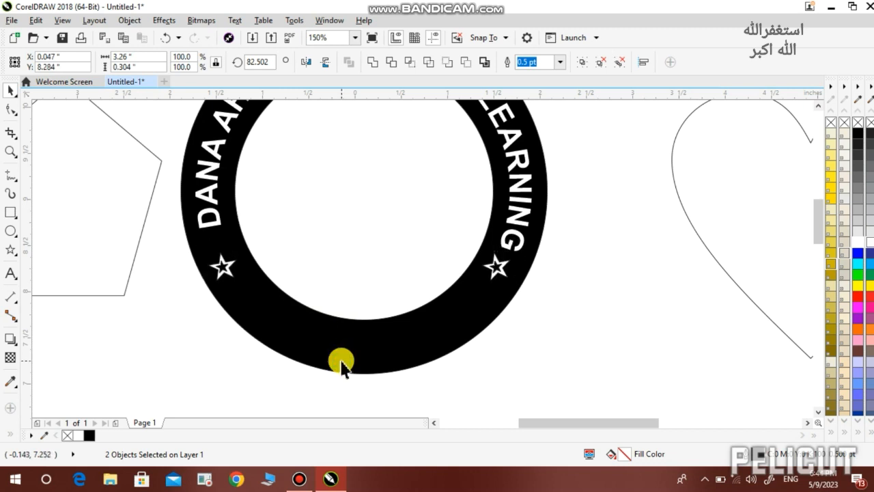
{"action": "key", "text": "Down"}
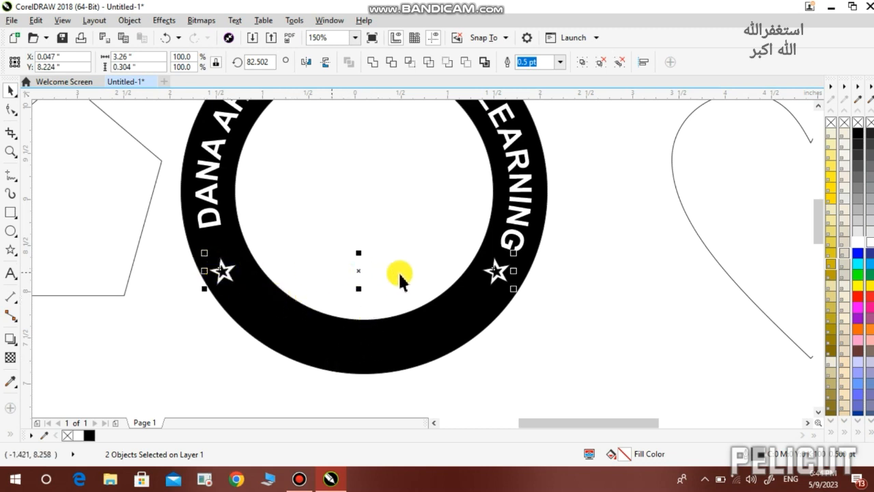
{"action": "left_click", "coordinate": [529, 342]}
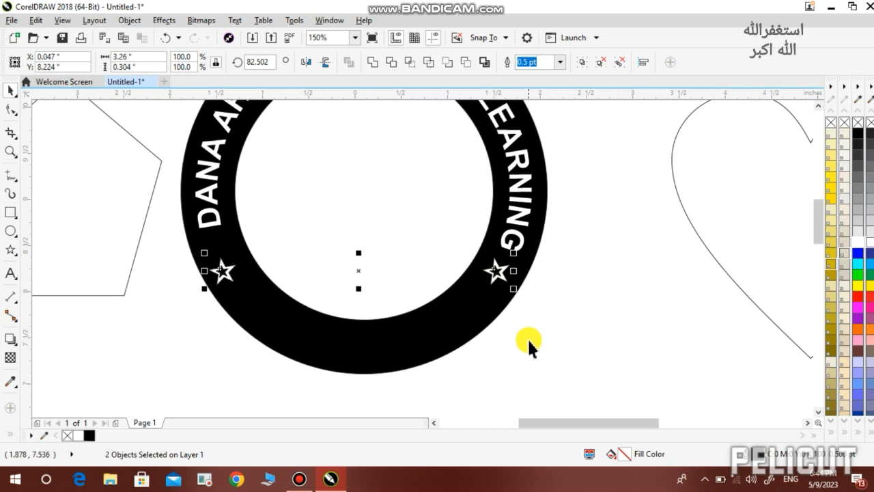
Select the curved ring text, zoom out, choose the Text tool, and zoom in on the heart
{"action": "left_click", "coordinate": [517, 242]}
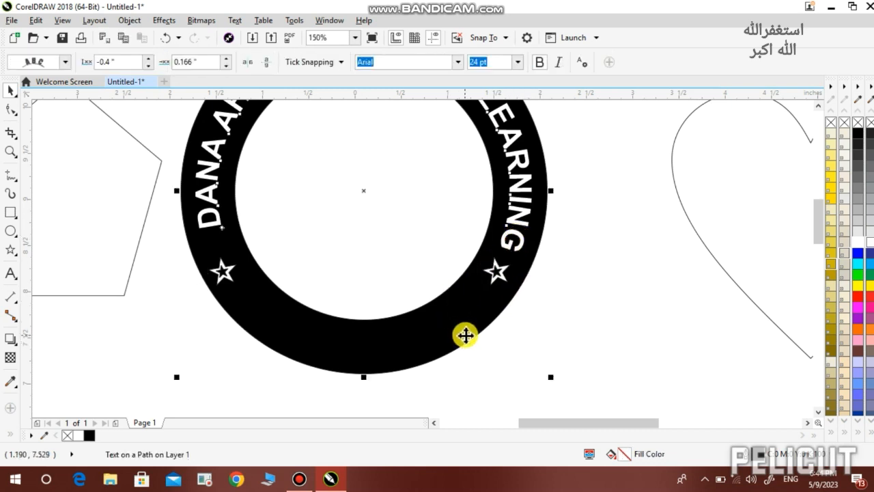
{"action": "scroll", "coordinate": [465, 335], "scroll_direction": "down", "scroll_amount": 2}
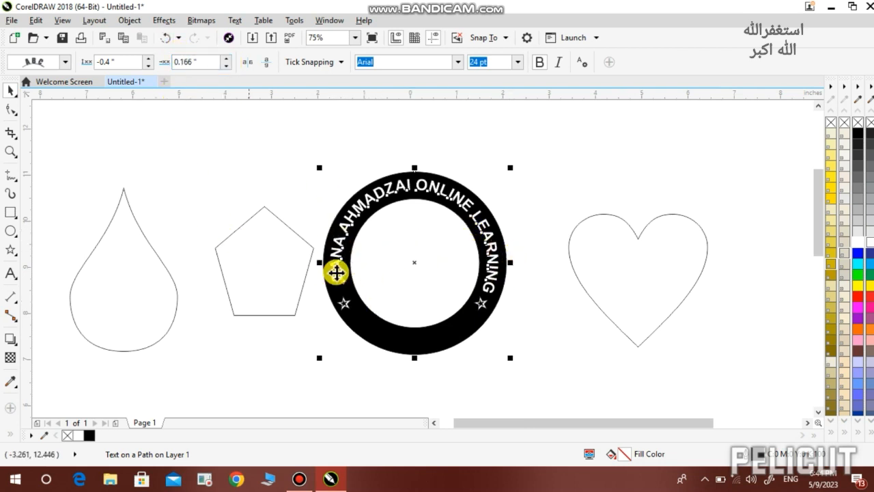
{"action": "left_click", "coordinate": [6, 273]}
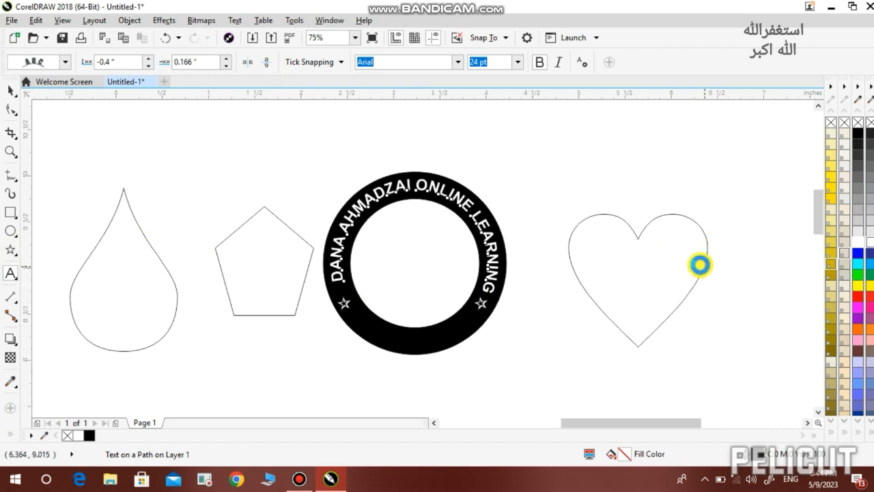
{"action": "scroll", "coordinate": [703, 261], "scroll_direction": "up", "scroll_amount": 2}
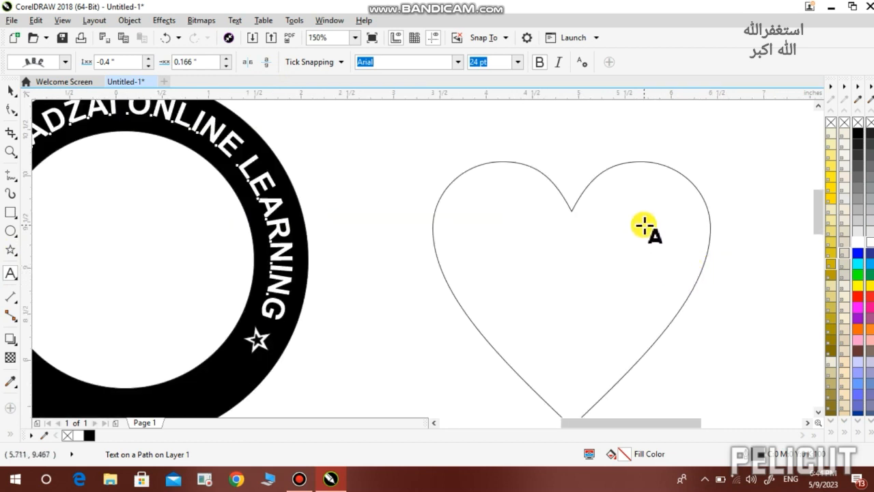
Type 'JLK DFJ AL DLKKAFJL KJLKJJLJLFL' inside the heart and paste copies until it fills the shape
{"action": "left_click", "coordinate": [471, 178]}
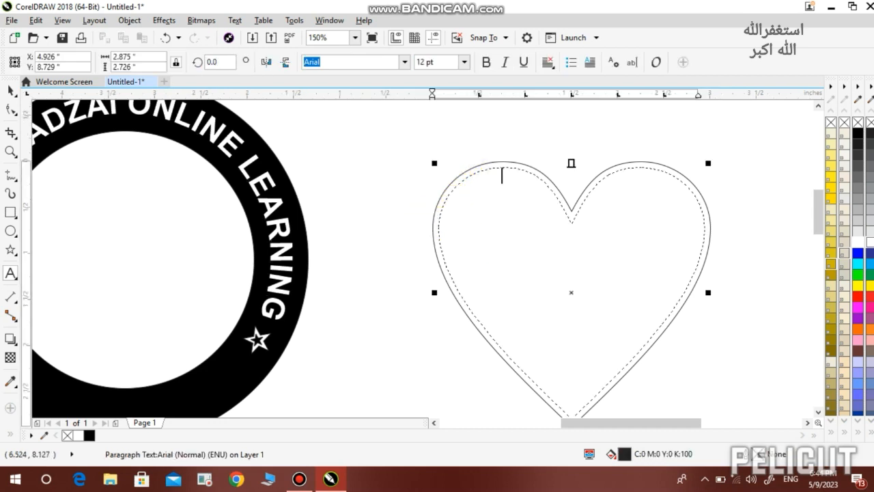
{"action": "type", "text": "JLK DFJ AL DL"}
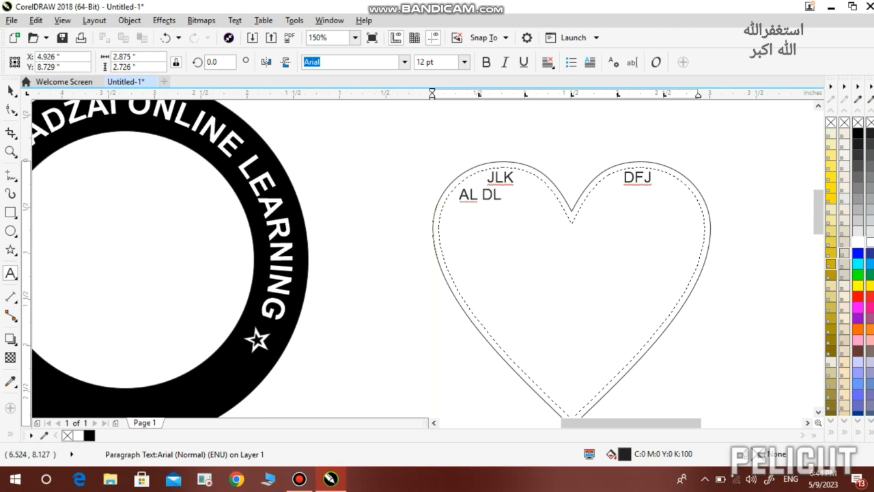
{"action": "type", "text": "KKAFJL KJLKJJLJLFL"}
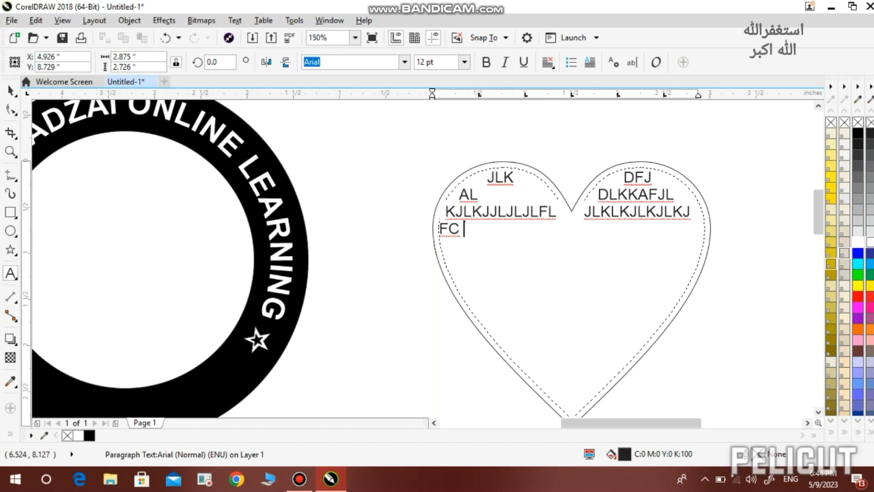
{"action": "key", "text": "ctrl+a"}
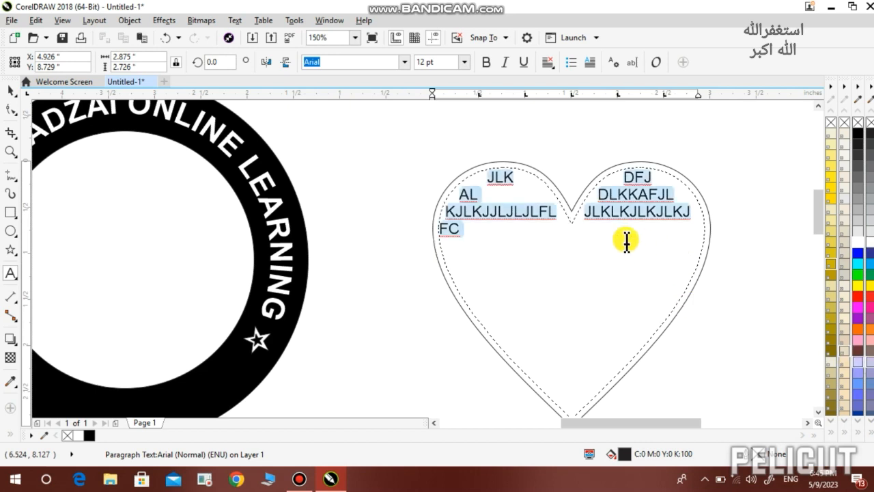
{"action": "left_click", "coordinate": [460, 230]}
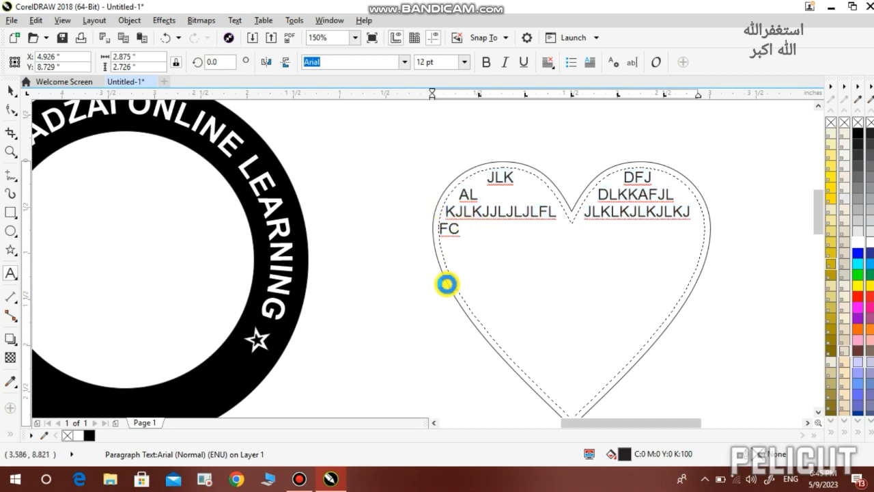
{"action": "key", "text": "ctrl+v"}
{"action": "key", "text": "ctrl+v"}
{"action": "key", "text": "ctrl+v"}
{"action": "key", "text": "ctrl+v"}
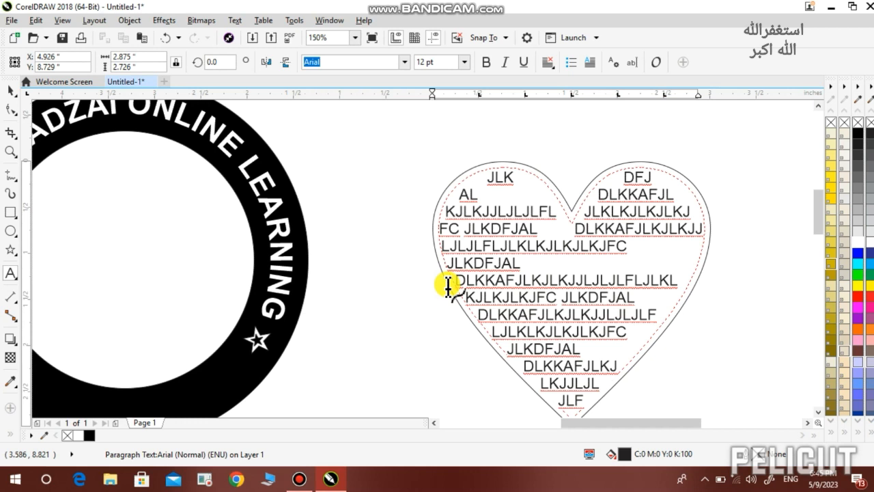
{"action": "scroll", "coordinate": [613, 273], "scroll_direction": "down", "scroll_amount": 2}
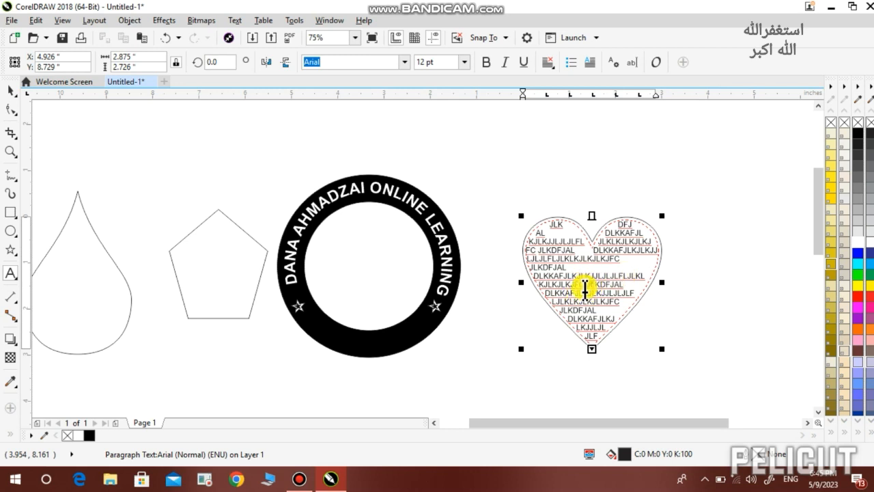
Type 'DJLKJA JLKJD JLK JLF LJLJJLJFLK KDLJJ JLKJJJ' along the pentagon's outline
{"action": "left_click", "coordinate": [181, 240]}
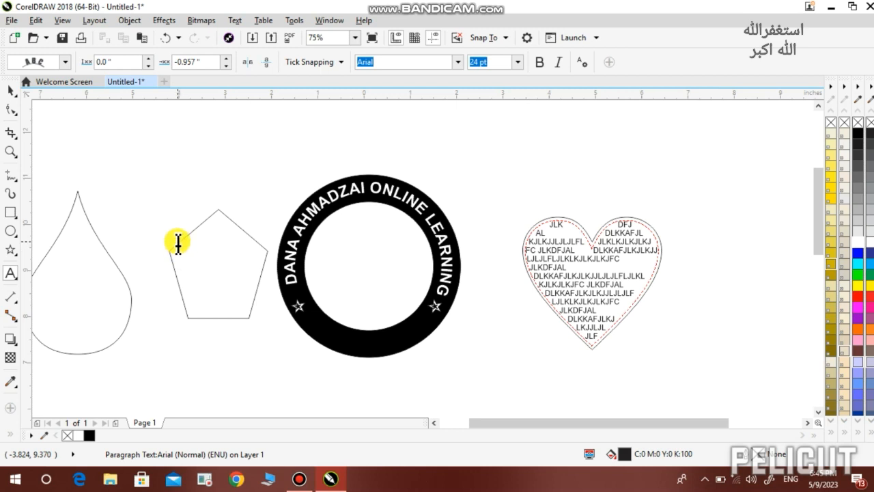
{"action": "type", "text": "DJL"}
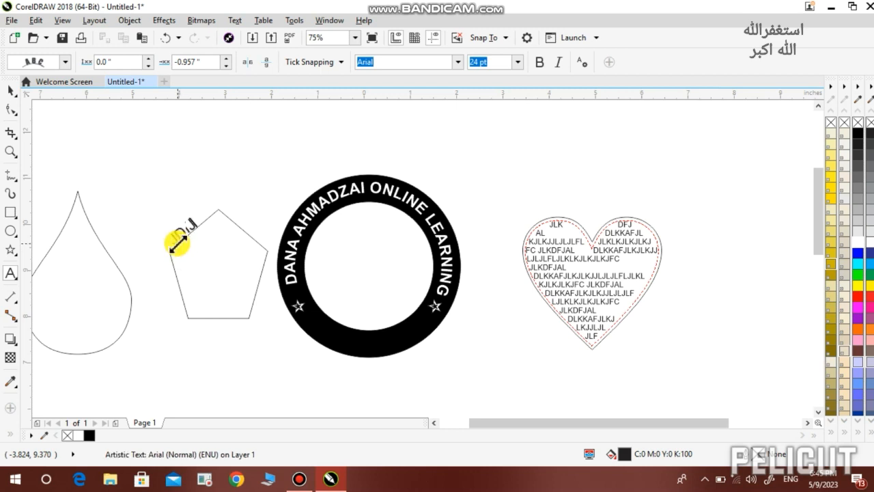
{"action": "type", "text": "KJA"}
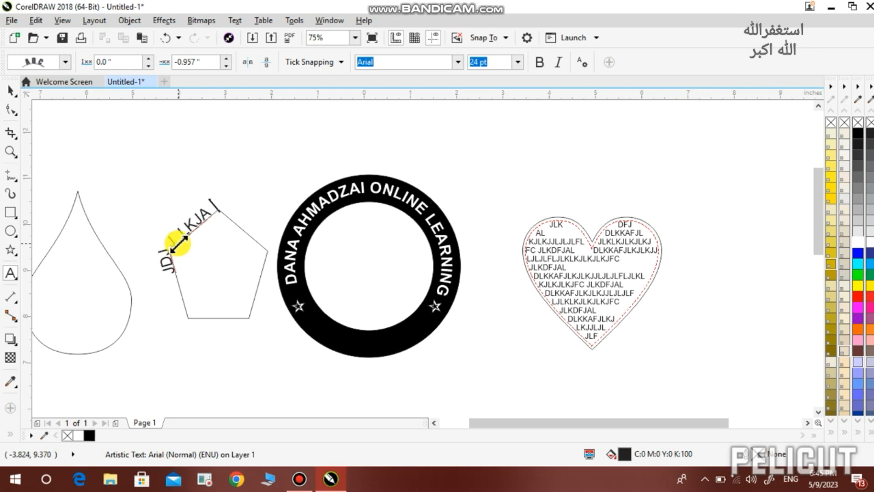
{"action": "type", "text": " JLKJD JLK JLF LJLJJ"}
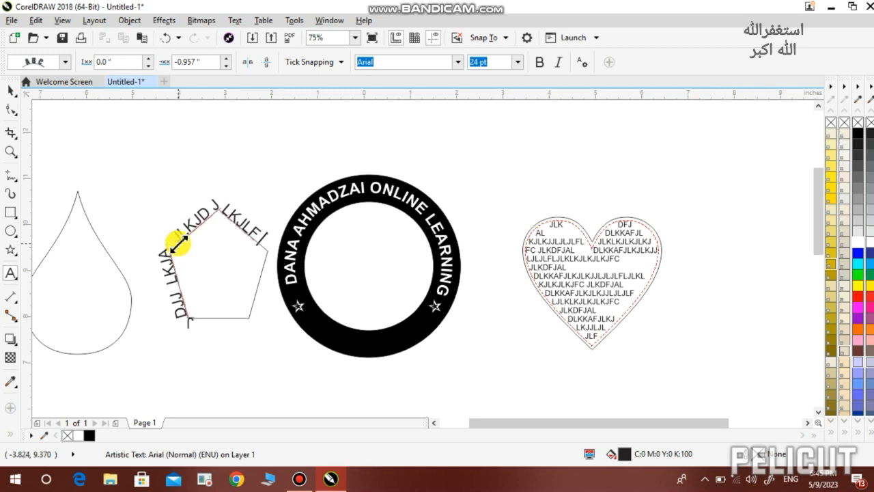
{"action": "type", "text": "LJFLK KDLJJ J"}
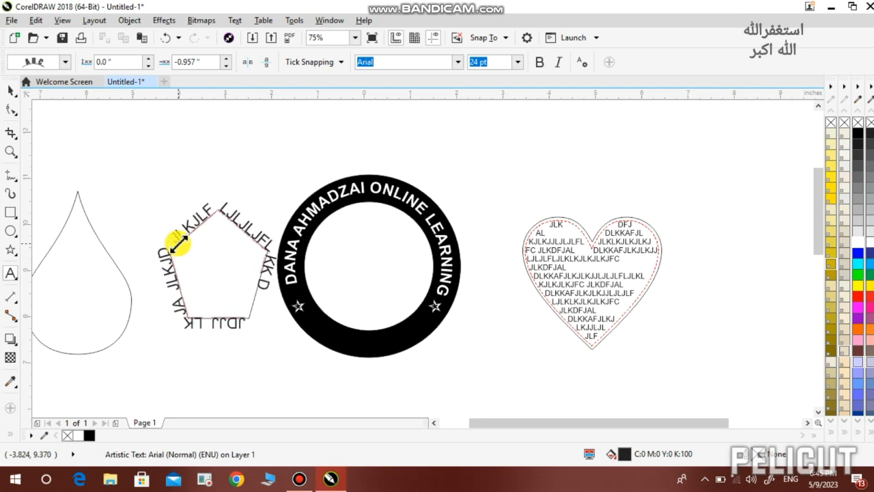
{"action": "type", "text": "LKJ"}
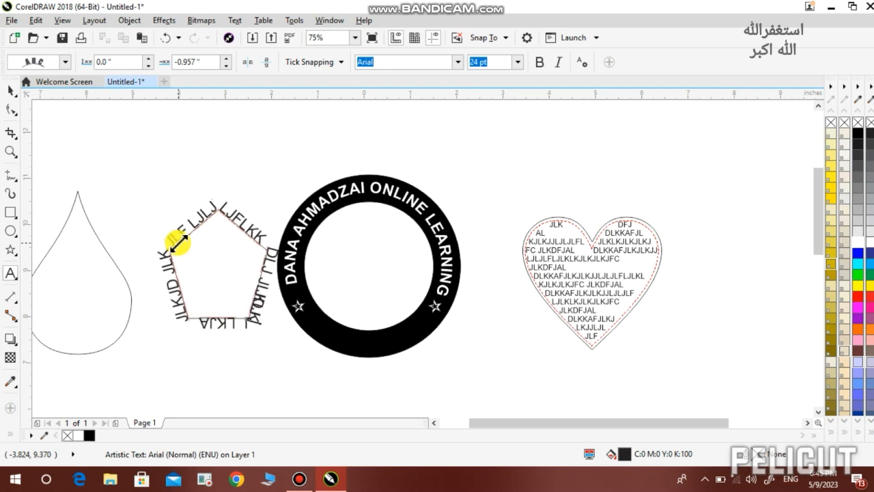
{"action": "type", "text": "JJ"}
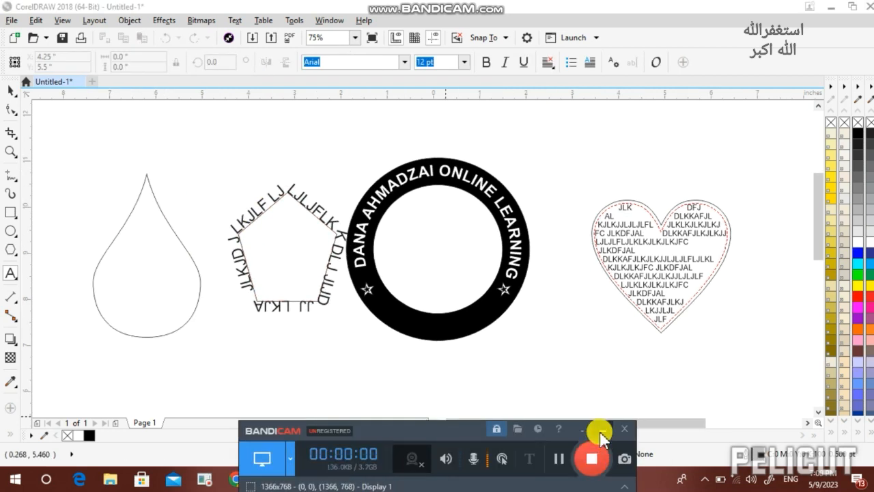
Type 'AJLK F JLA D FAAF' along the teardrop's outline
{"action": "left_click", "coordinate": [106, 252]}
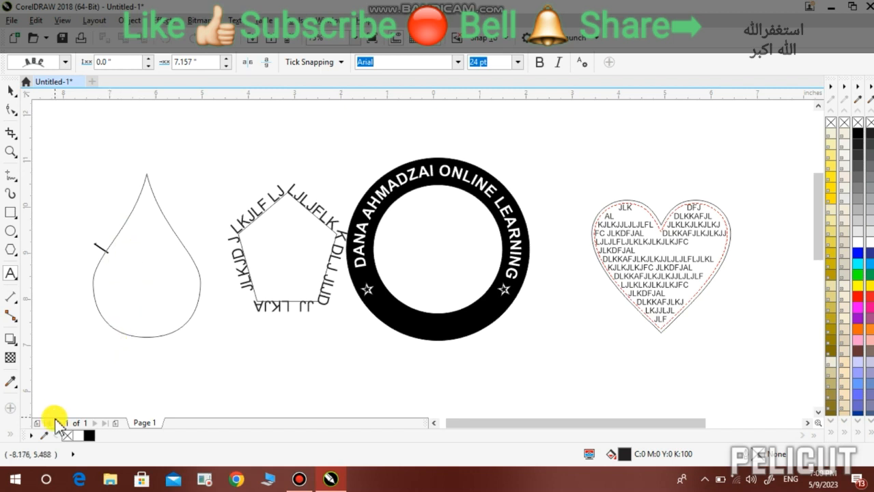
{"action": "type", "text": "AJLKK F J"}
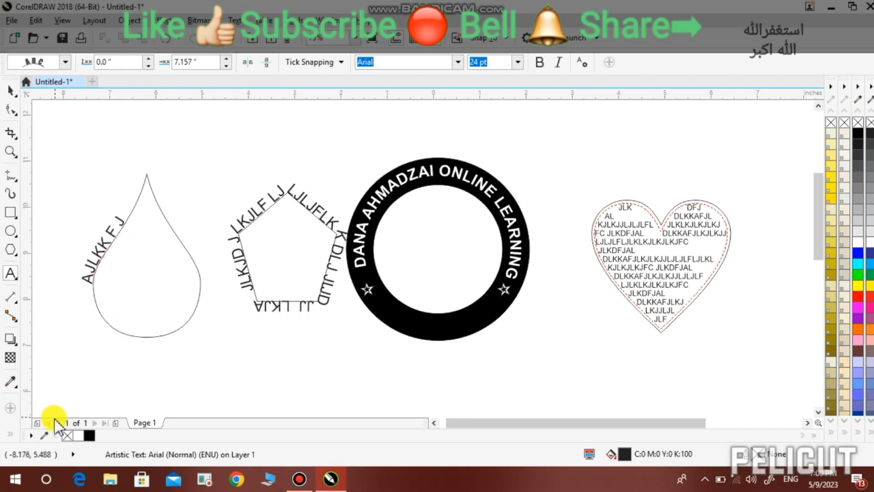
{"action": "type", "text": "LA D FA"}
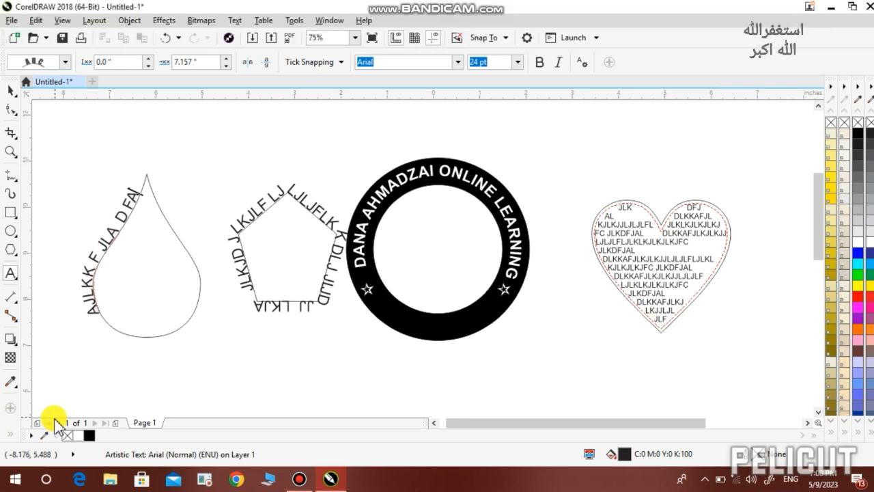
{"action": "type", "text": "AF"}
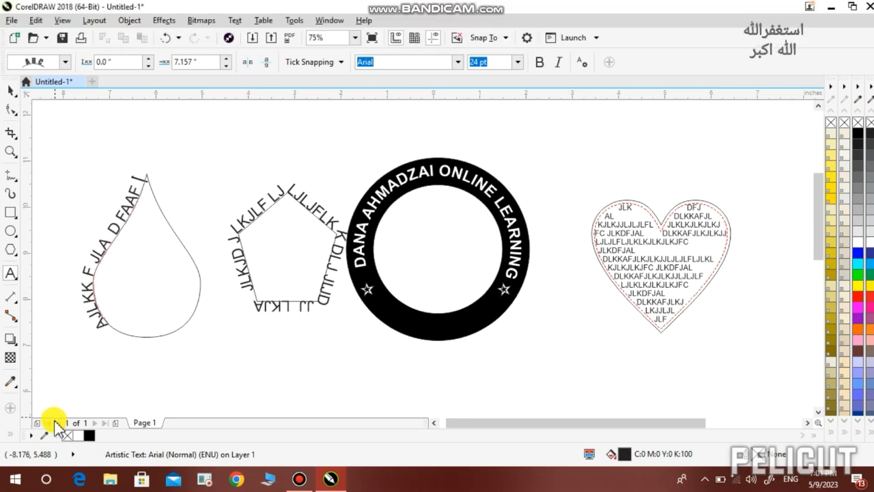
{"action": "left_click", "coordinate": [134, 210]}
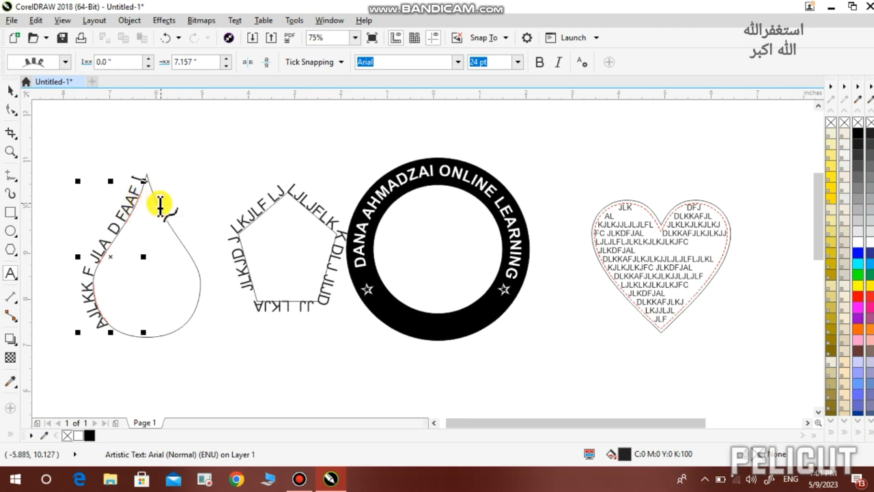
Type 'AAFAFJN' as paragraph text inside the teardrop frame
{"action": "left_click", "coordinate": [133, 252]}
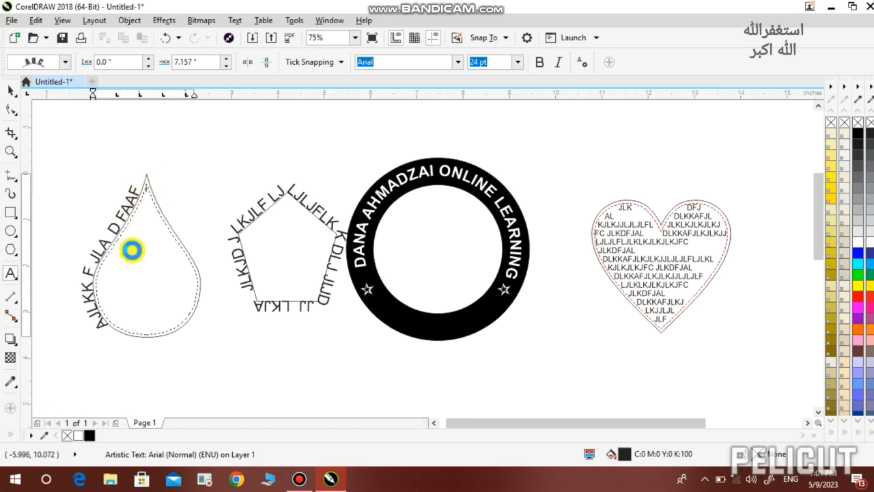
{"action": "left_click", "coordinate": [133, 252]}
{"action": "type", "text": "AAFAFJNDNOADMAVM;,MVLMC VGAG D A JCLXVMLM;AL;LC;,F LKG;S KG;S"}
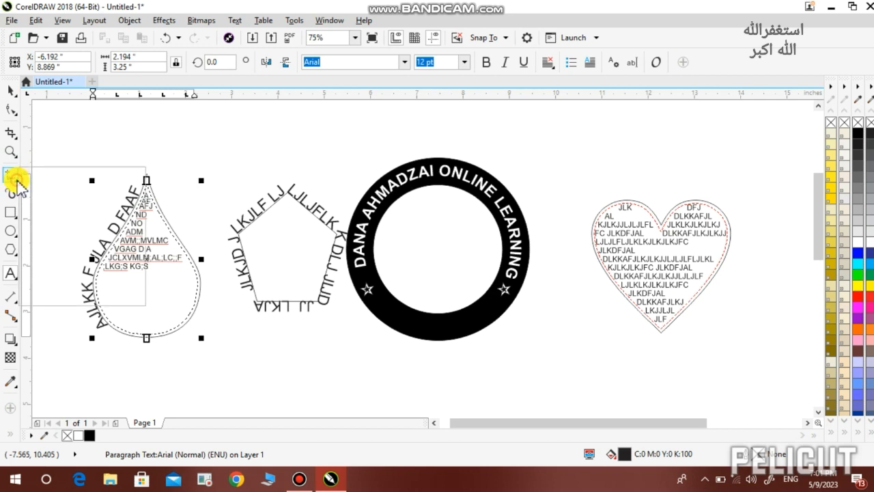
{"action": "left_click", "coordinate": [16, 180]}
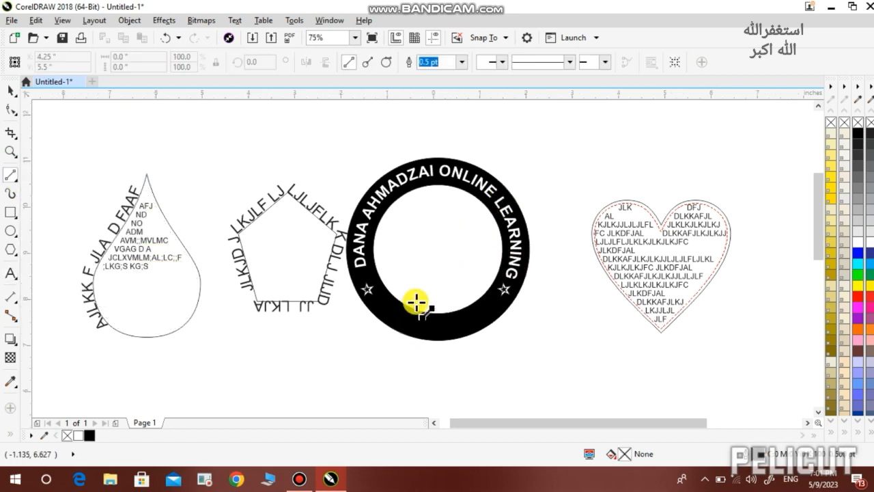
Draw a horizontal line below the shapes, convert it to a curve, and bend it into an S-wave
{"action": "scroll", "coordinate": [819, 253], "scroll_direction": "down", "scroll_amount": 2}
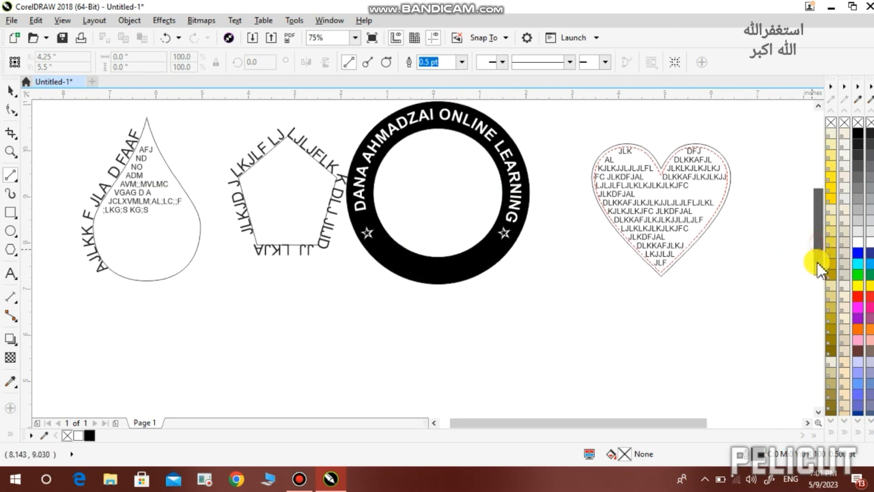
{"action": "scroll", "coordinate": [639, 303], "scroll_direction": "down", "scroll_amount": 1}
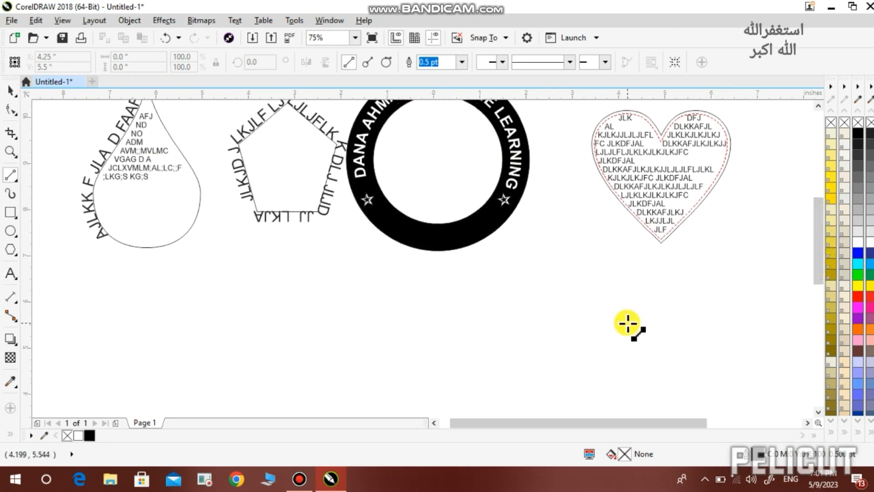
{"action": "left_click_drag", "start_coordinate": [628, 323], "coordinate": [334, 324]}
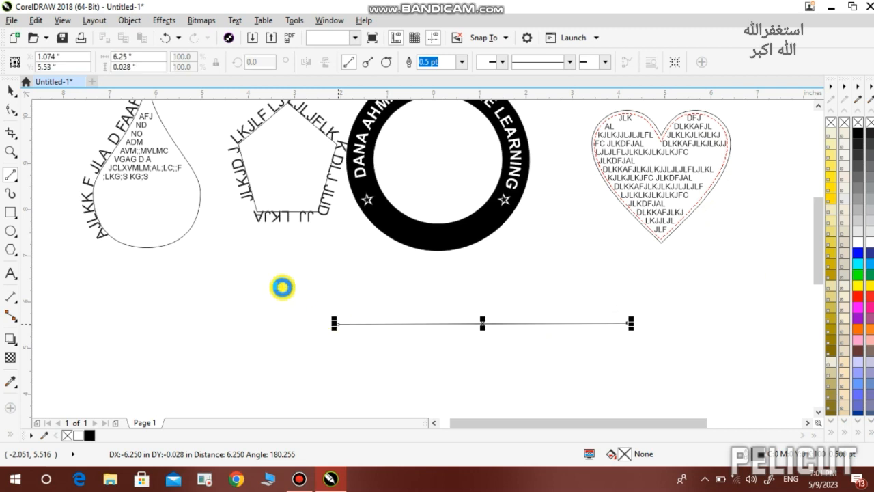
{"action": "left_click", "coordinate": [9, 111]}
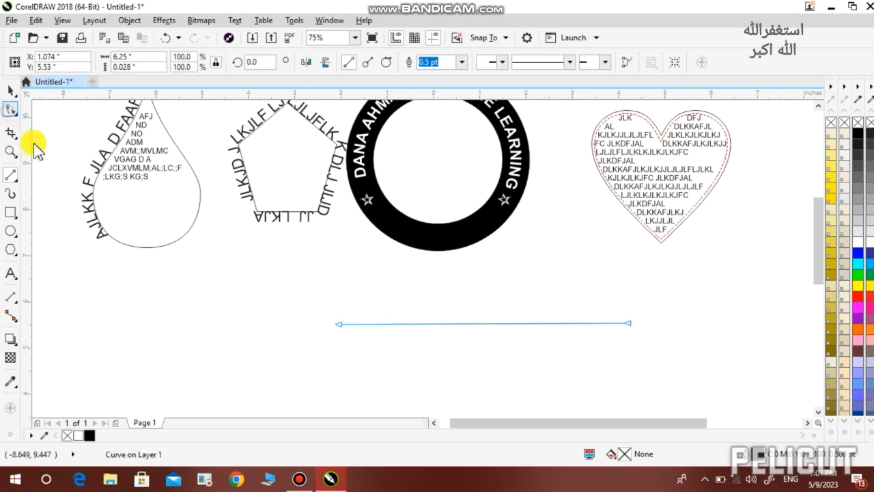
{"action": "left_click", "coordinate": [340, 324]}
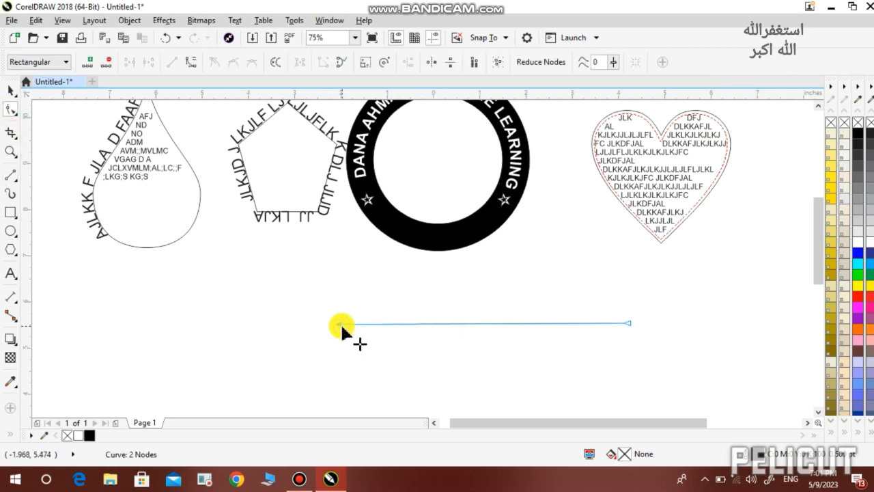
{"action": "left_click", "coordinate": [185, 62]}
{"action": "left_click_drag", "start_coordinate": [437, 323], "coordinate": [442, 270]}
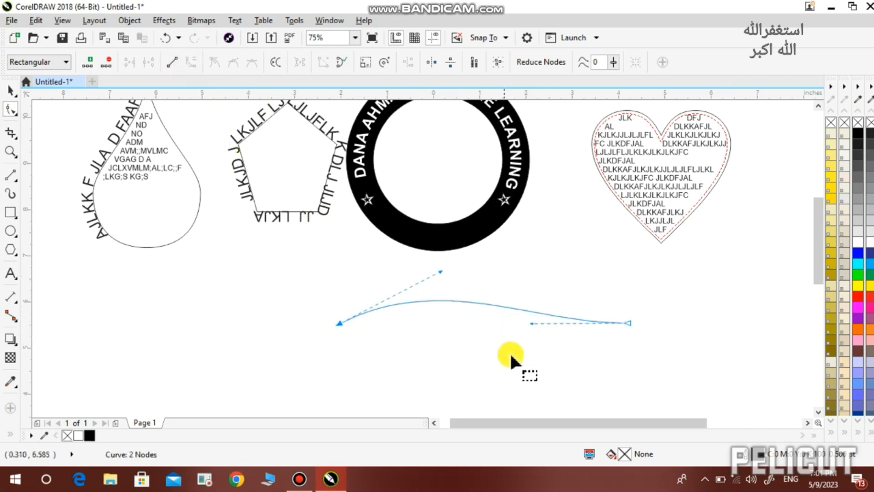
{"action": "left_click_drag", "start_coordinate": [533, 322], "coordinate": [528, 357]}
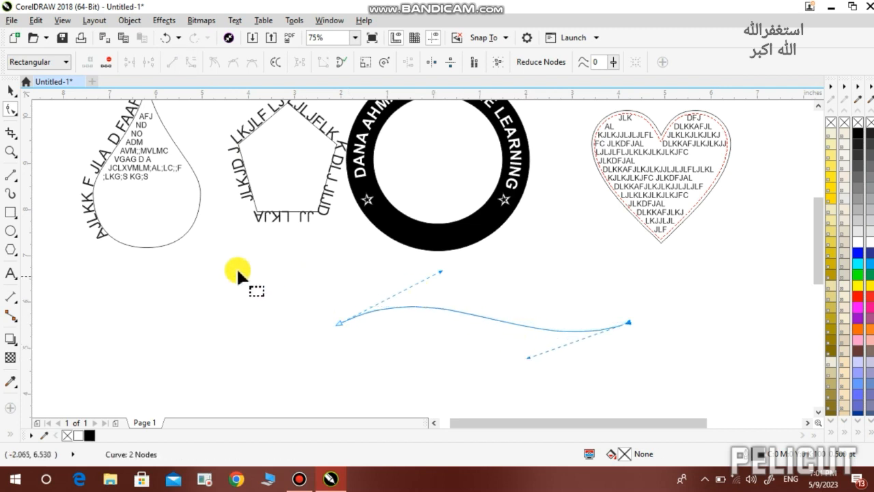
{"action": "left_click", "coordinate": [11, 91]}
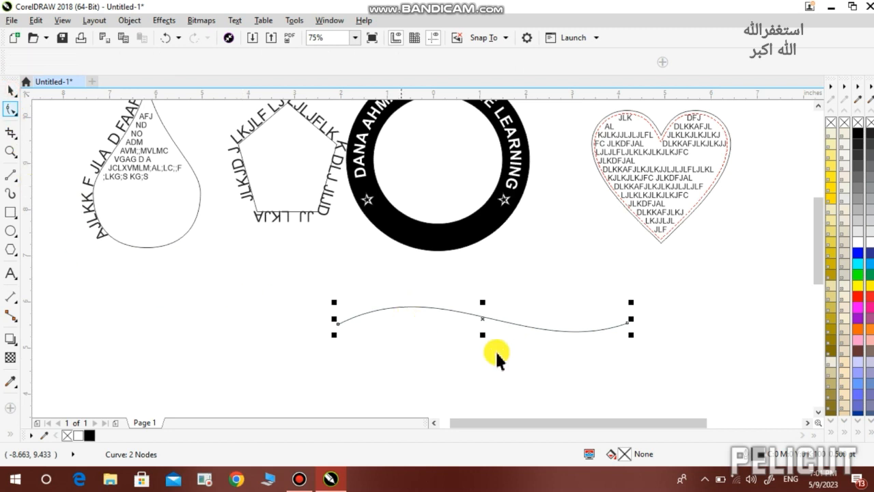
Type the artistic text 'ADS DFLAJ D' to the left of the wavy curve
{"action": "left_click", "coordinate": [11, 273]}
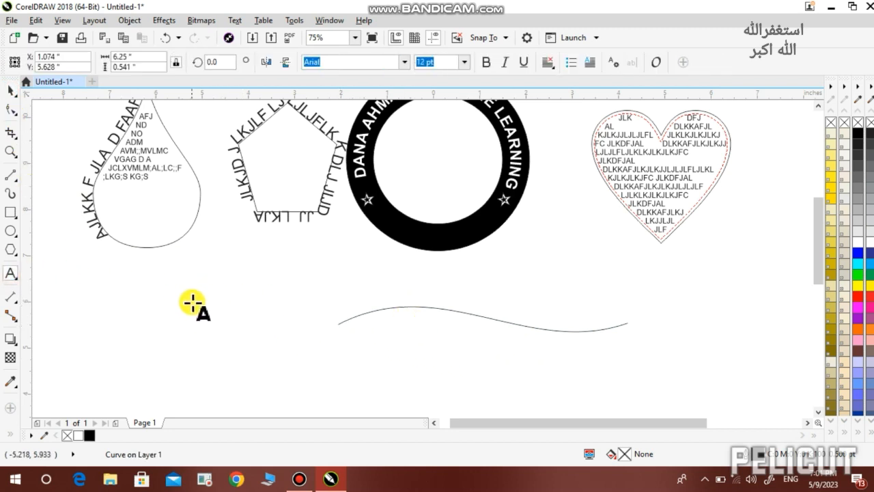
{"action": "left_click", "coordinate": [183, 304]}
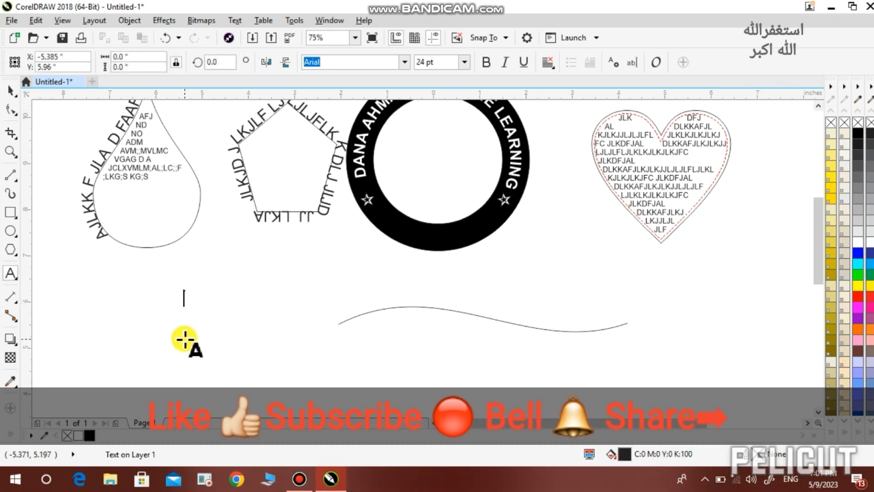
{"action": "type", "text": "ADS"}
{"action": "key", "text": "Escape"}
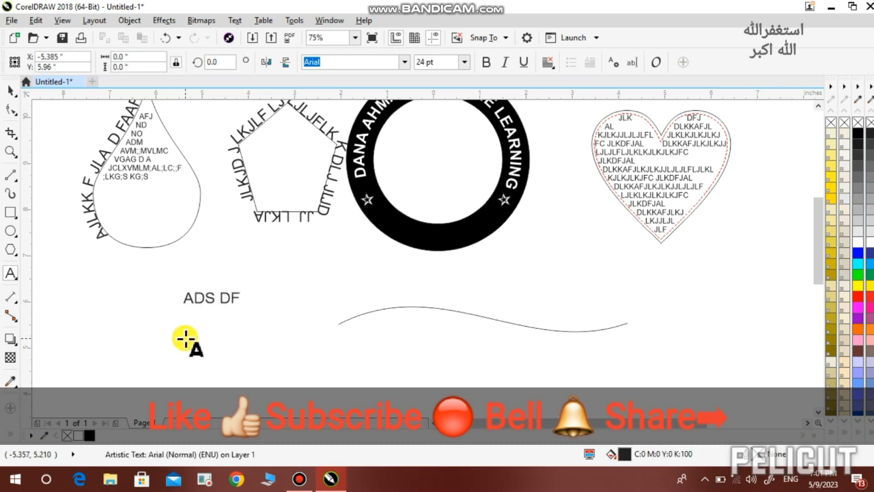
{"action": "type", "text": "DFLAJ D OIJLF LSAA"}
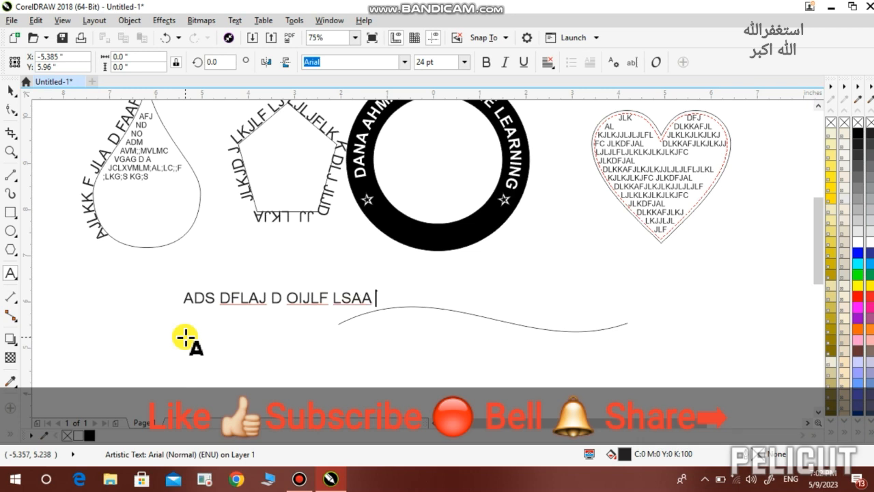
{"action": "key", "text": "Escape"}
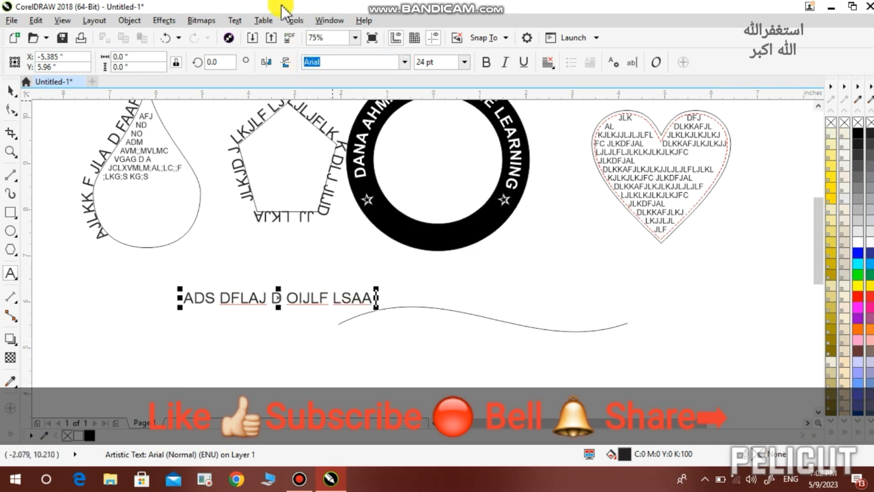
Attach the text to the wavy curve with Text > Fit Text to Path
{"action": "left_click", "coordinate": [237, 20]}
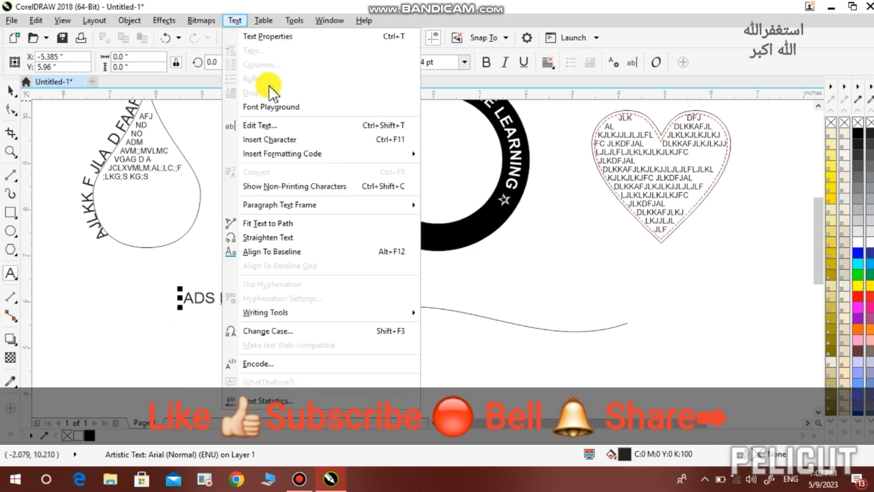
{"action": "left_click", "coordinate": [282, 228]}
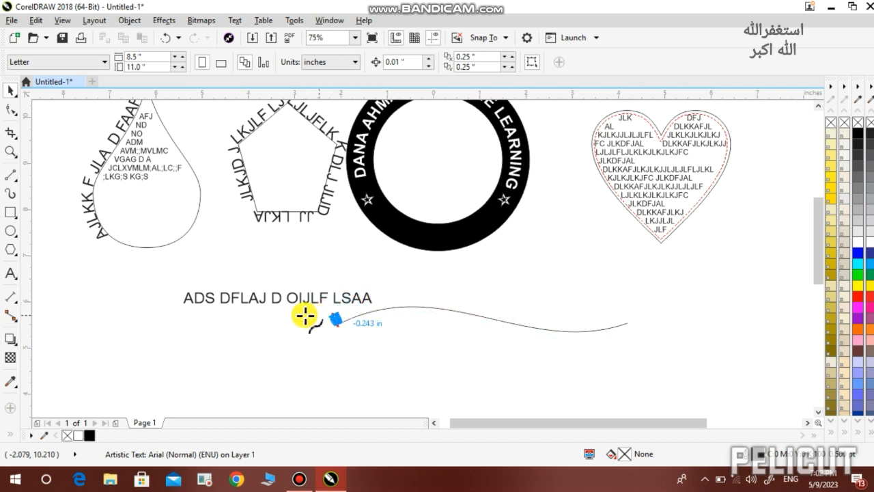
{"action": "left_click", "coordinate": [287, 321]}
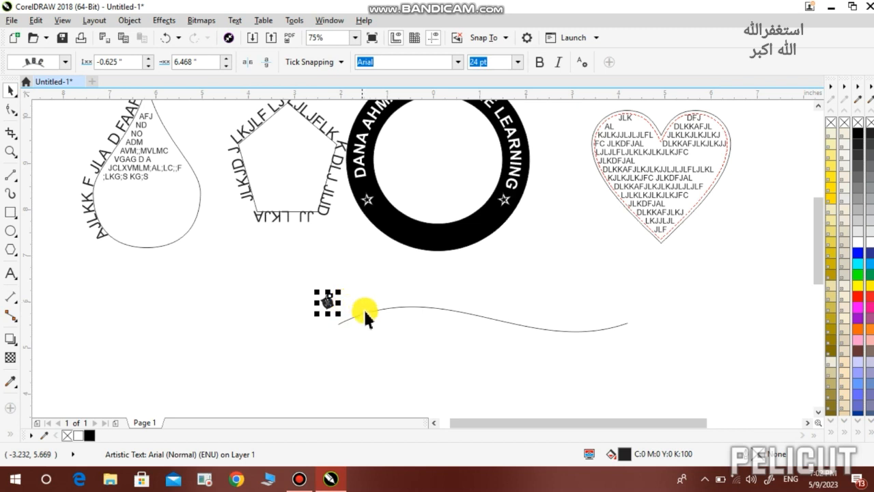
Add 'JFLKA' and then 'AF DF JLKED E ERF JDFD LJLFW' as text on the wavy curve
{"action": "left_click", "coordinate": [10, 273]}
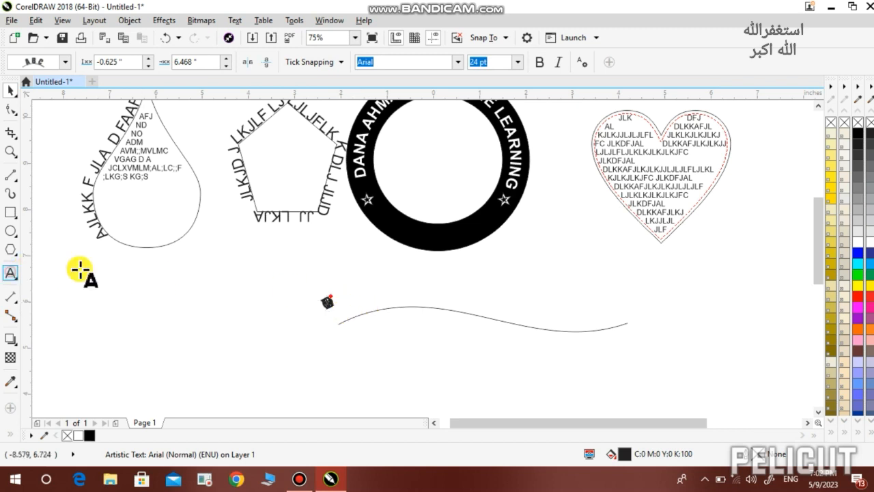
{"action": "left_click", "coordinate": [367, 307]}
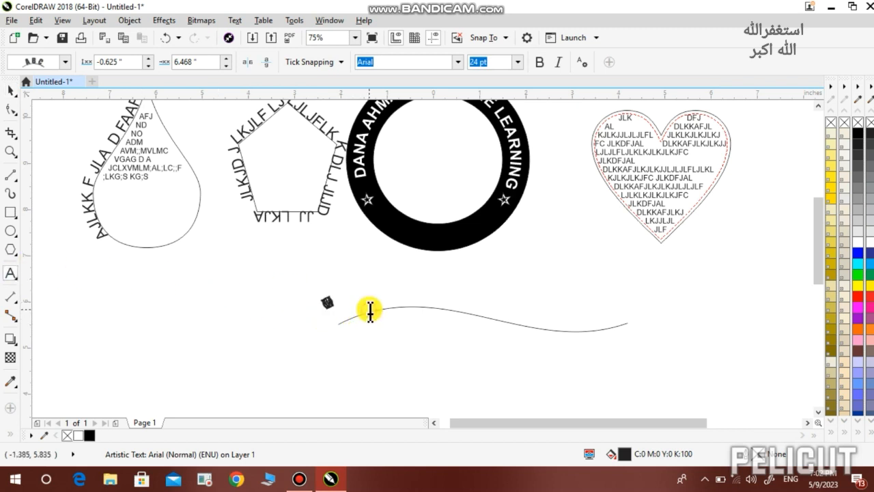
{"action": "type", "text": "JFLKA"}
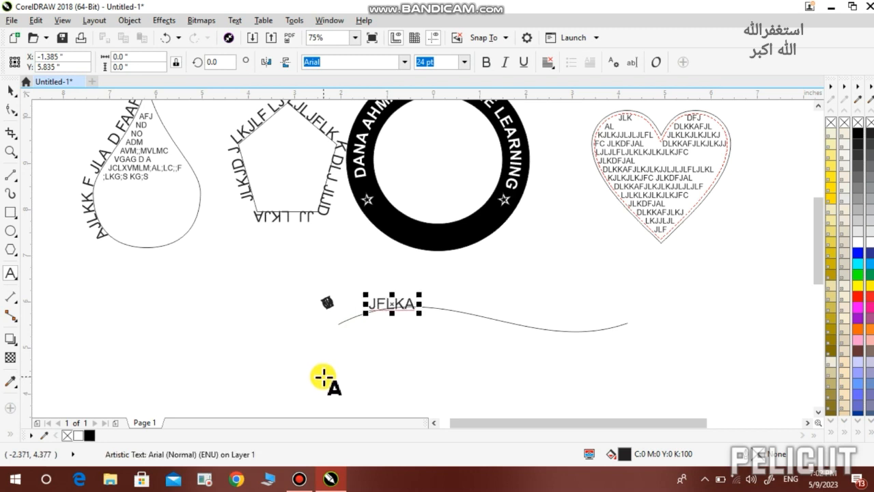
{"action": "key", "text": "BackSpace"}
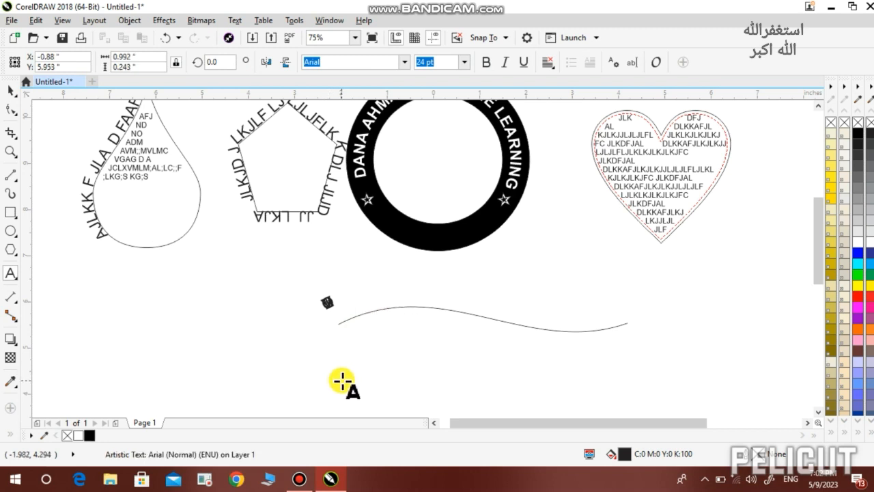
{"action": "left_click", "coordinate": [408, 305]}
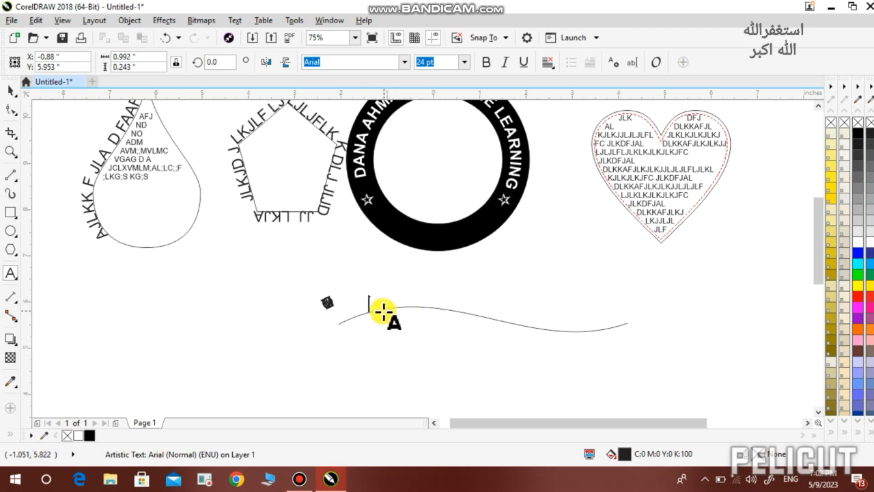
{"action": "left_click", "coordinate": [344, 317]}
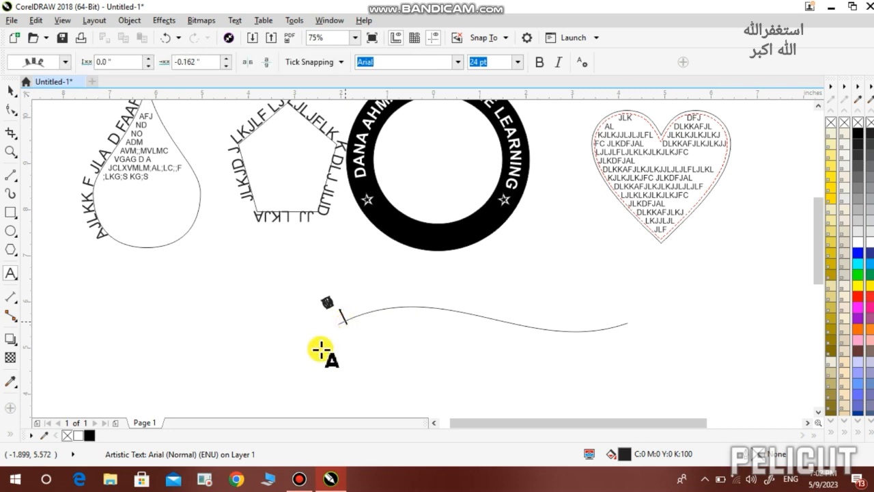
{"action": "type", "text": "AF"}
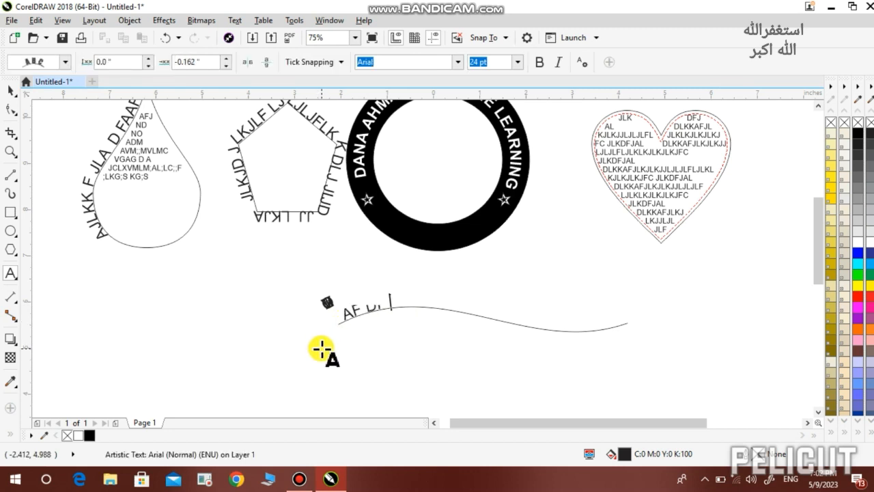
{"action": "type", "text": " DF JLKED E "}
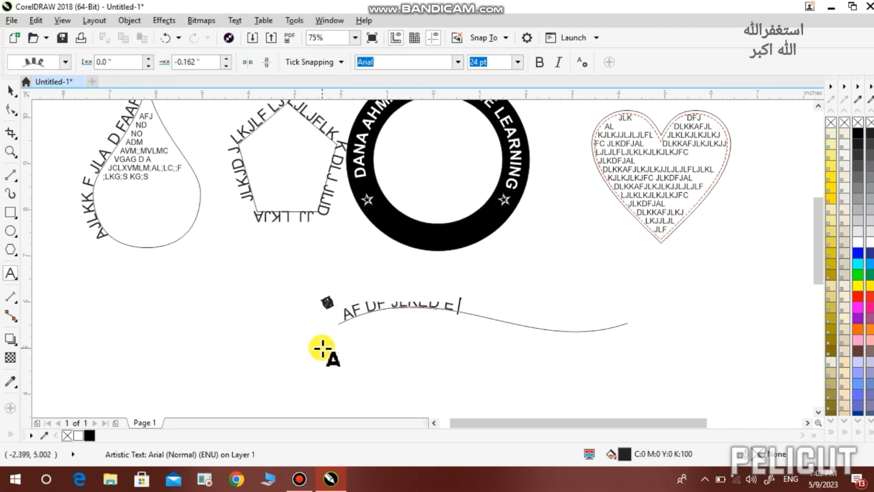
{"action": "type", "text": "ERF JDFD "}
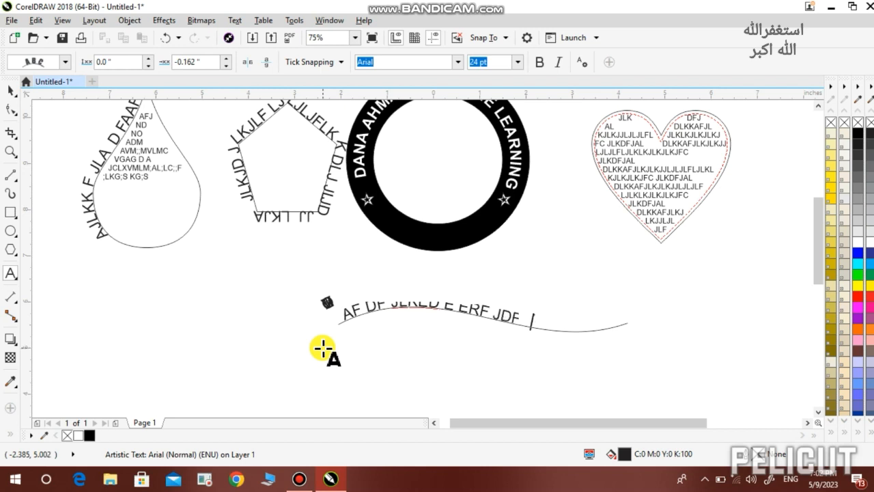
{"action": "type", "text": "LJLFW"}
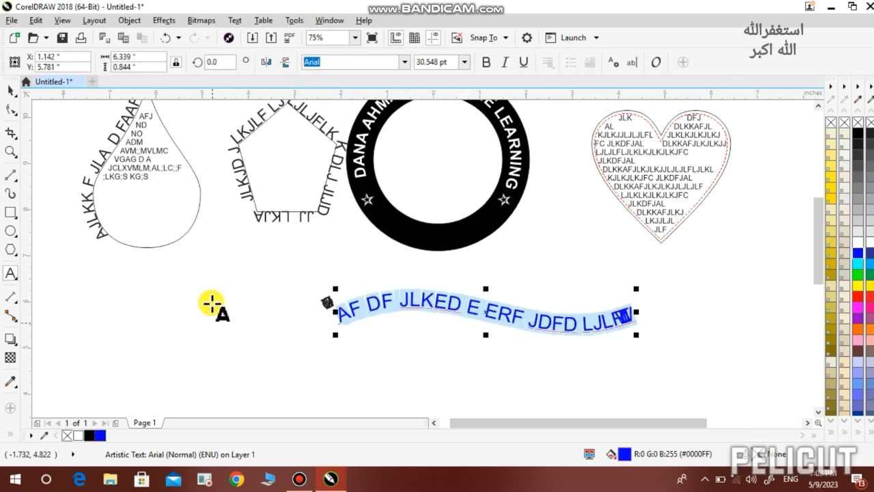
{"action": "left_click", "coordinate": [105, 290]}
Type 'AJLKFJ JLKFDLA DF JLLGA' as artistic text and make it bold, italic and underlined
{"action": "type", "text": "AJLK"}
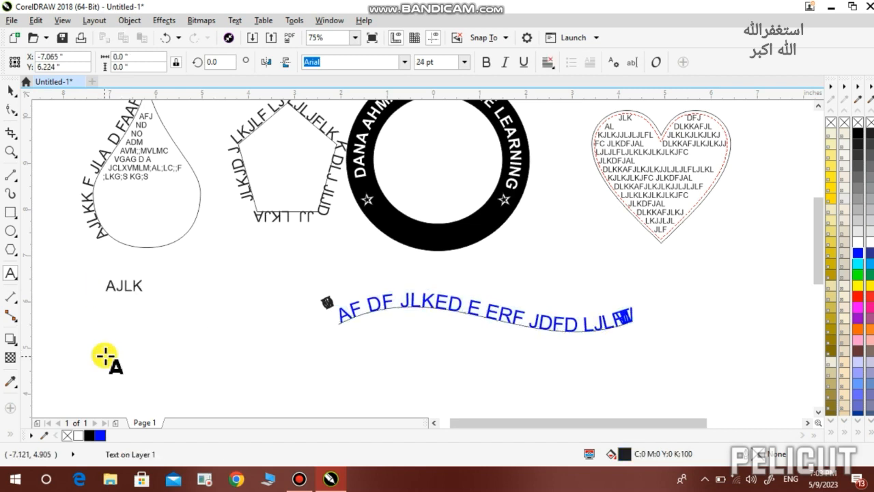
{"action": "type", "text": "FJ JLKFDLA DF "}
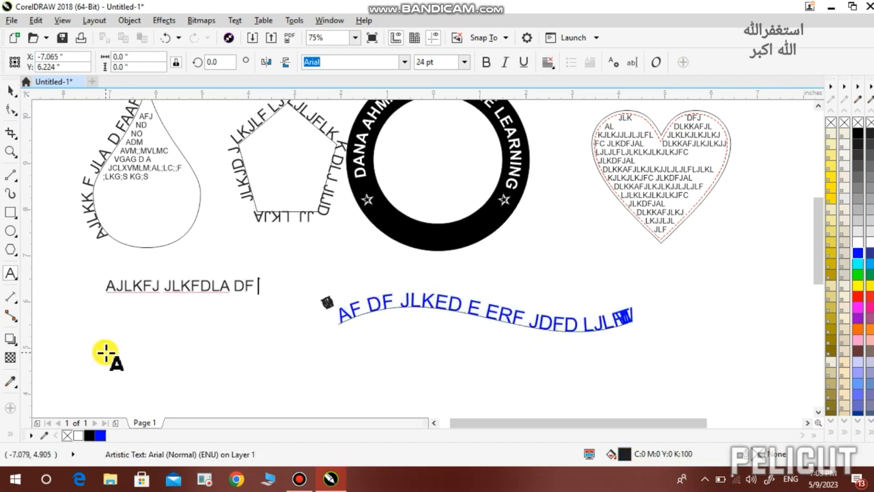
{"action": "type", "text": "JLLGA LFKGS LF"}
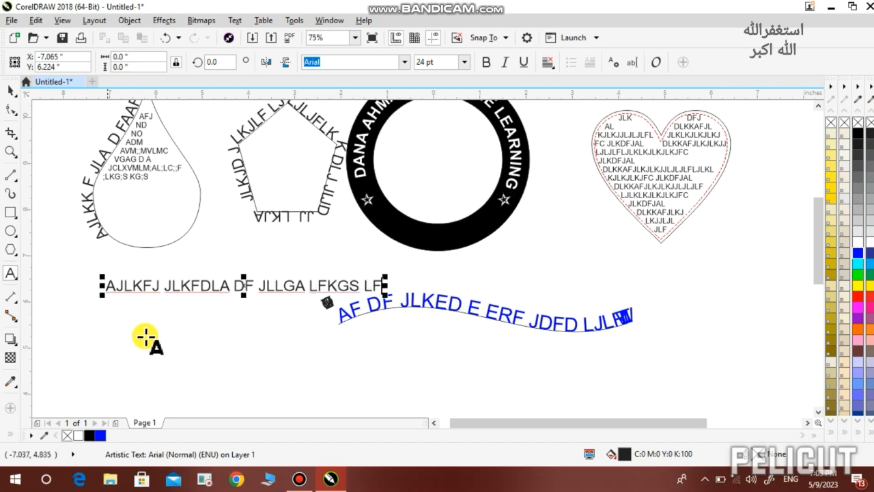
{"action": "key", "text": "ctrl+a"}
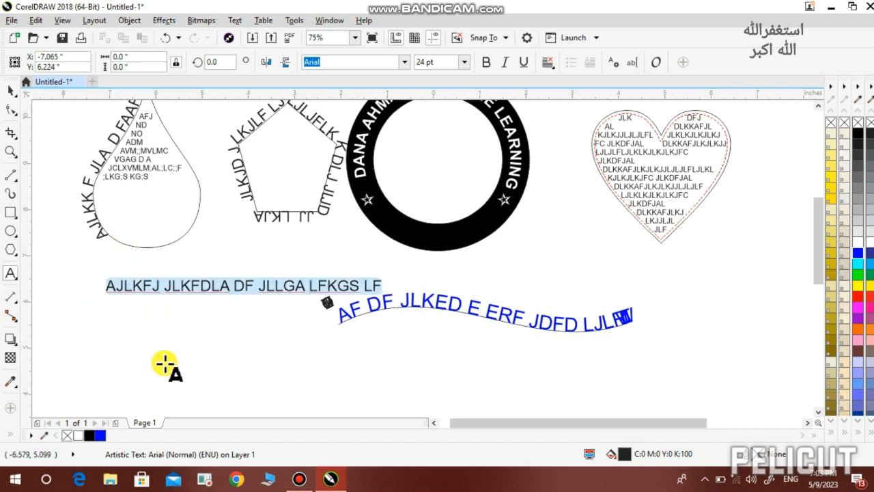
{"action": "left_click", "coordinate": [486, 63]}
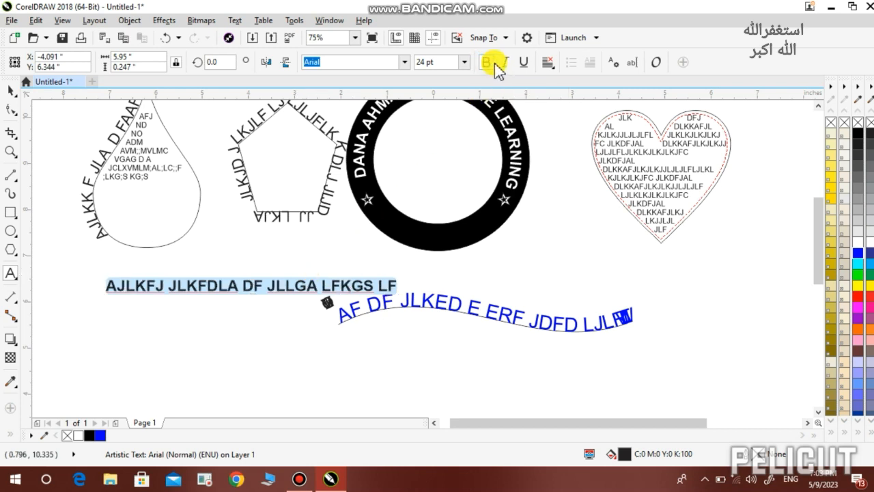
{"action": "left_click", "coordinate": [504, 62]}
{"action": "left_click", "coordinate": [524, 63]}
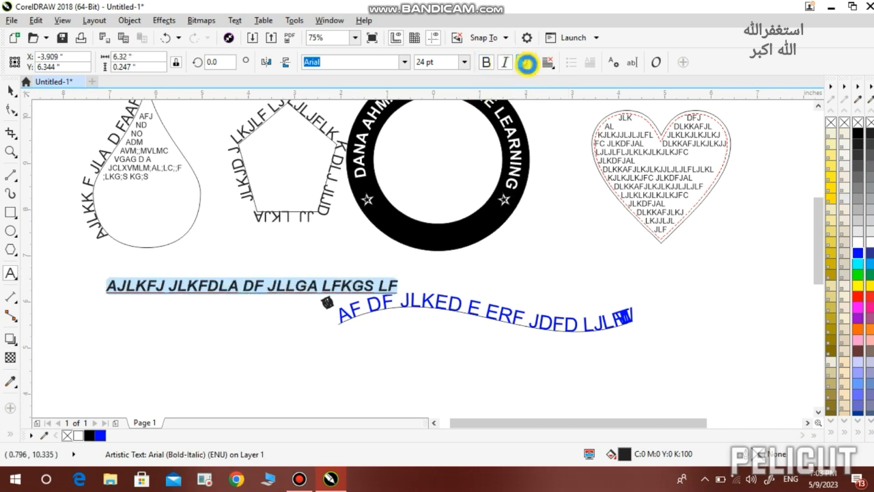
Break the text into five lines, adding MJJTOWJO RF, KPGPGS and MLMOGFGDSF, then select it all
{"action": "left_click", "coordinate": [334, 289]}
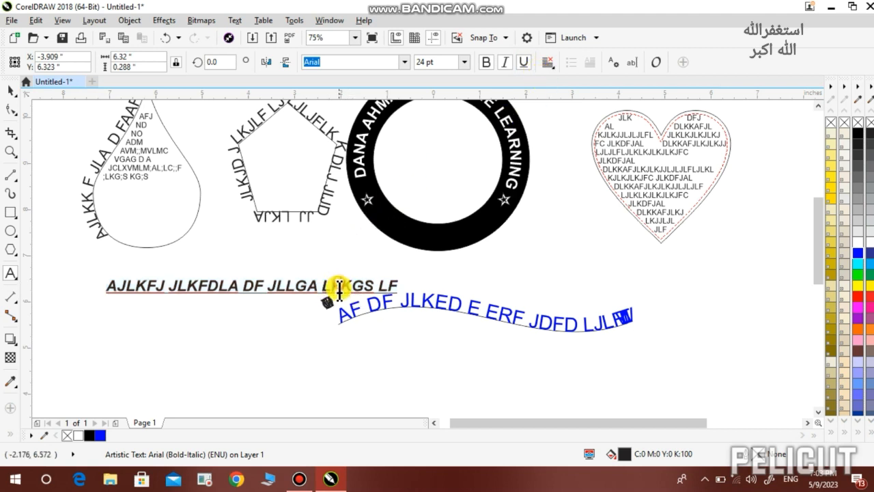
{"action": "key", "text": "Return"}
{"action": "type", "text": "MJJTOWJO RF"}
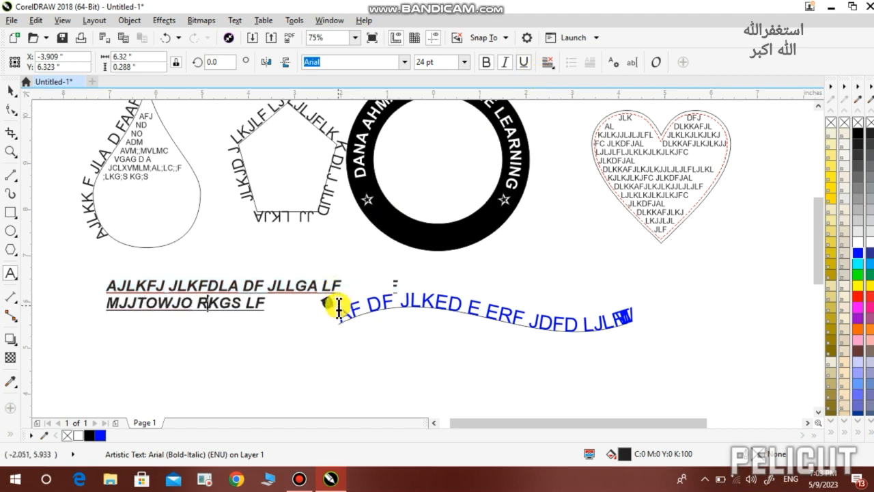
{"action": "key", "text": "Return"}
{"action": "type", "text": "KPGPGS"}
{"action": "key", "text": "Return"}
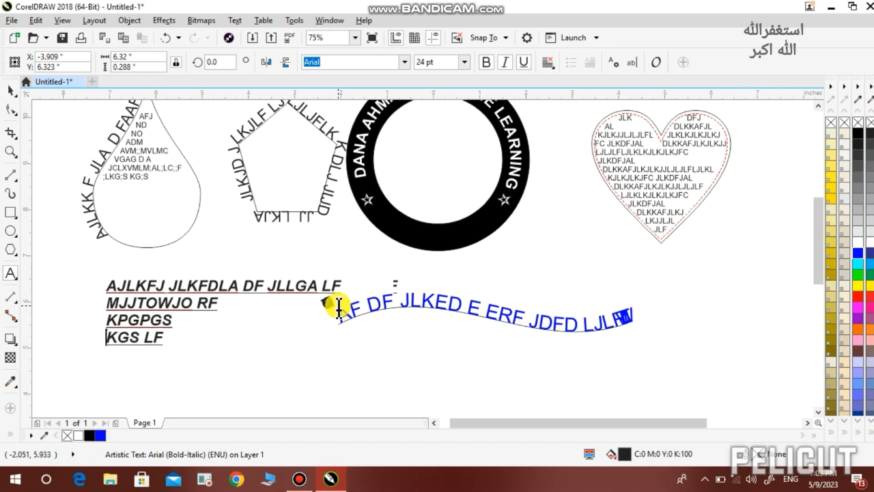
{"action": "type", "text": "MLMOGFGDS"}
{"action": "type", "text": "F"}
{"action": "key", "text": "Return"}
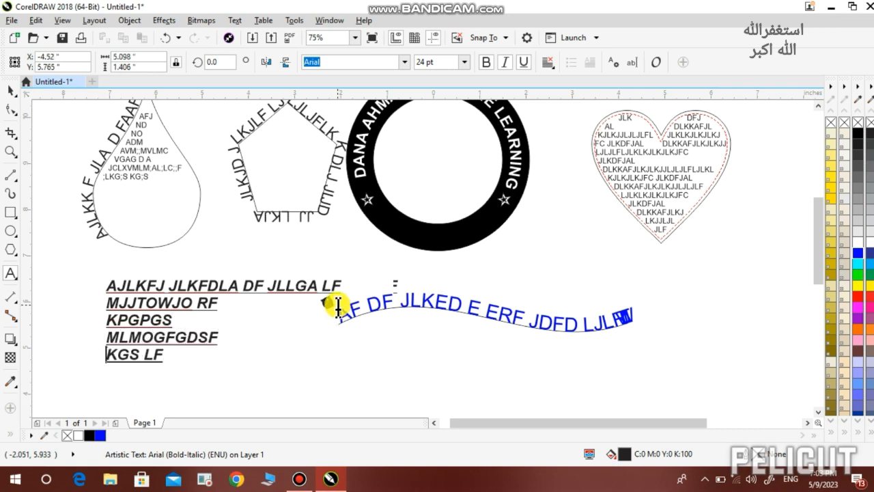
{"action": "type", "text": "\\"}
{"action": "key", "text": "ctrl+a"}
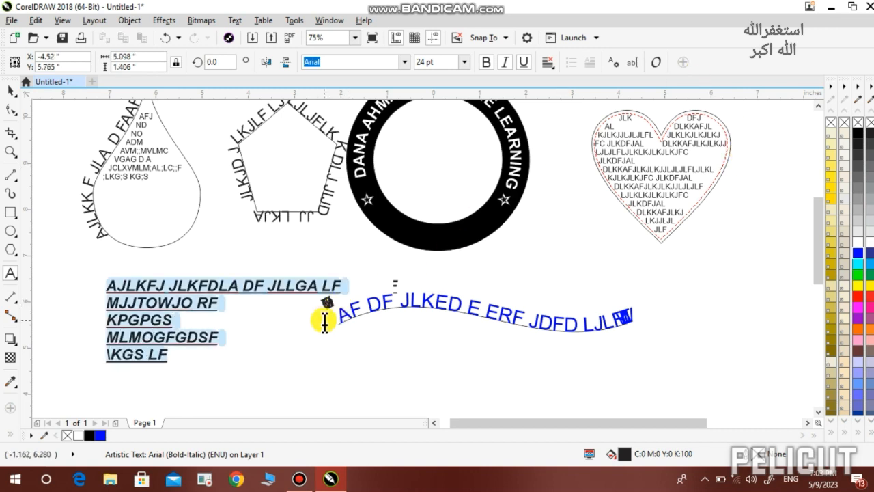
Try left, right, full and force-justify alignment on the text lines, then settle on centred
{"action": "left_click", "coordinate": [547, 64]}
{"action": "left_click", "coordinate": [559, 97]}
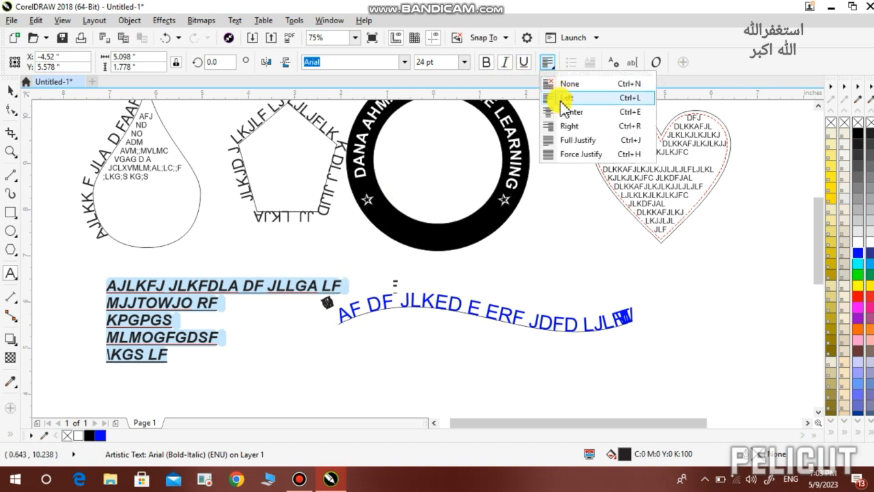
{"action": "left_click", "coordinate": [560, 115]}
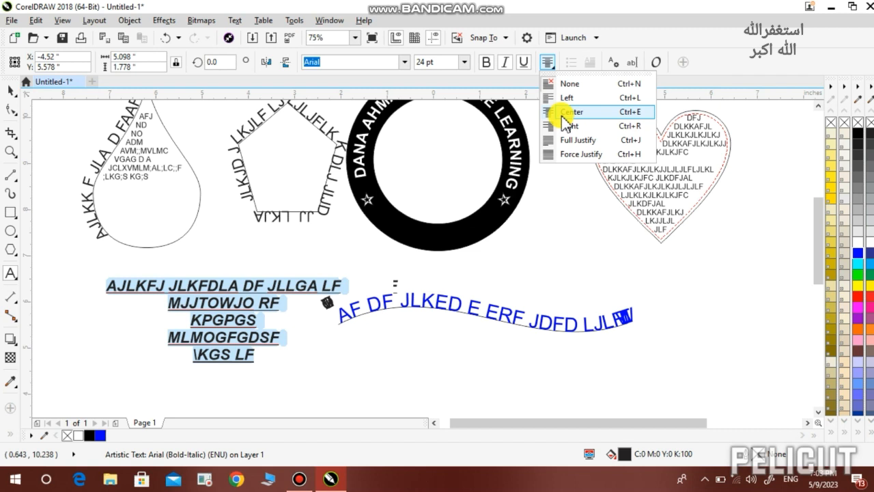
{"action": "left_click", "coordinate": [559, 125]}
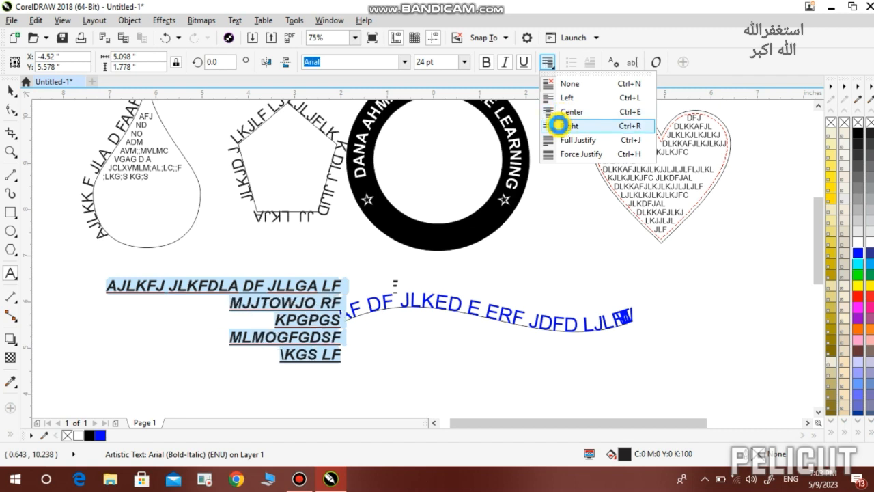
{"action": "left_click", "coordinate": [555, 140]}
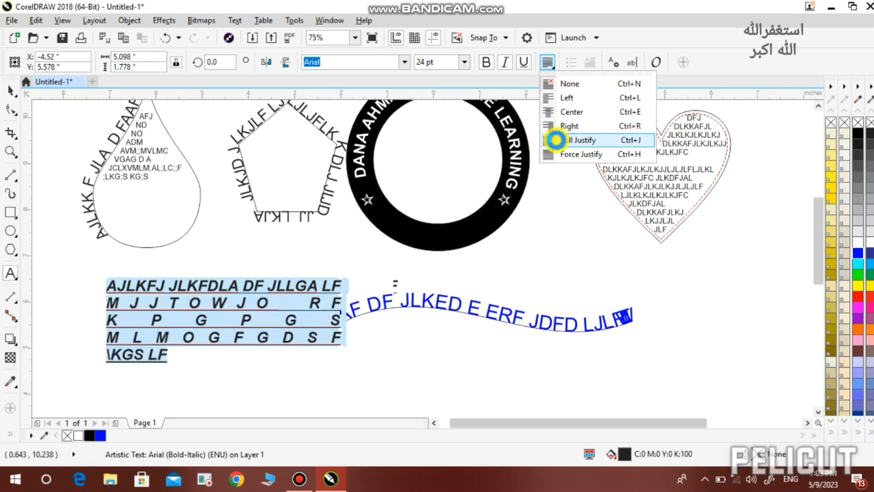
{"action": "left_click", "coordinate": [557, 156]}
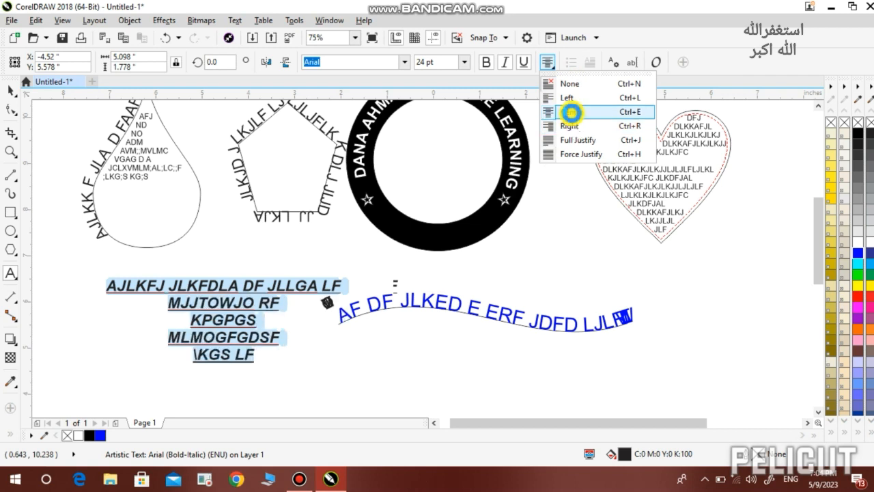
{"action": "left_click", "coordinate": [572, 117]}
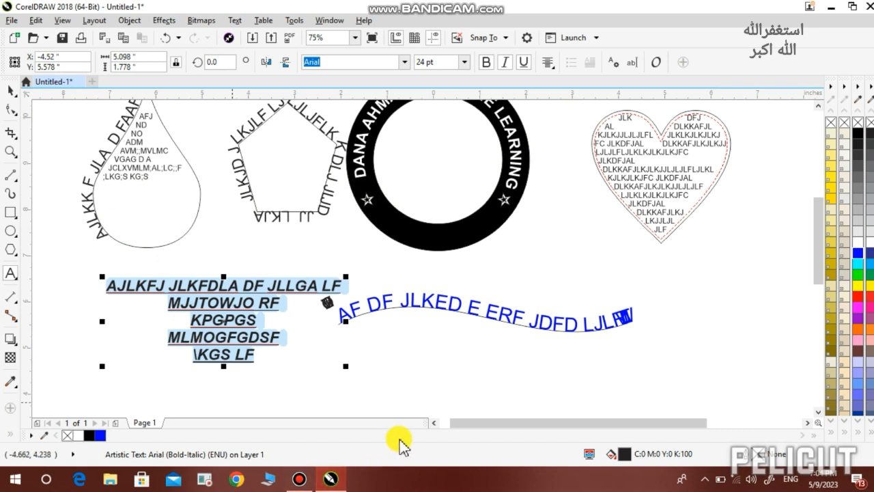
Select all 16 objects on the page and delete them, leaving it blank
{"action": "left_click", "coordinate": [339, 366]}
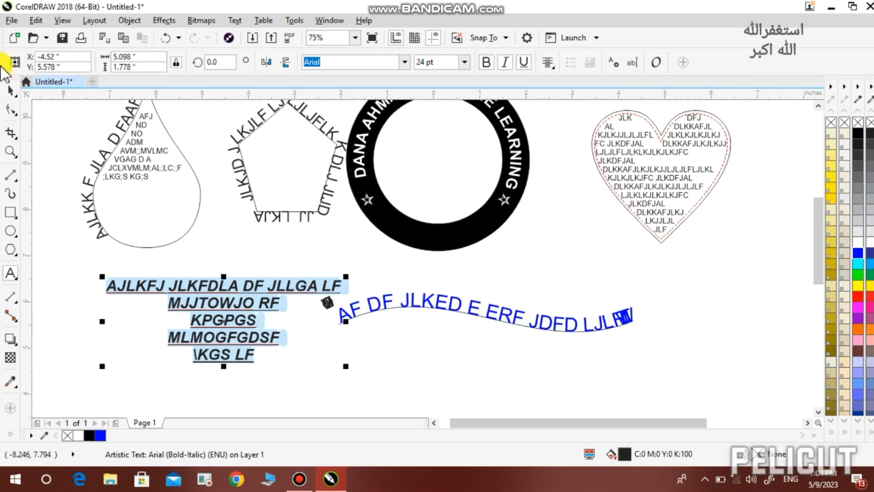
{"action": "double_click", "coordinate": [11, 91]}
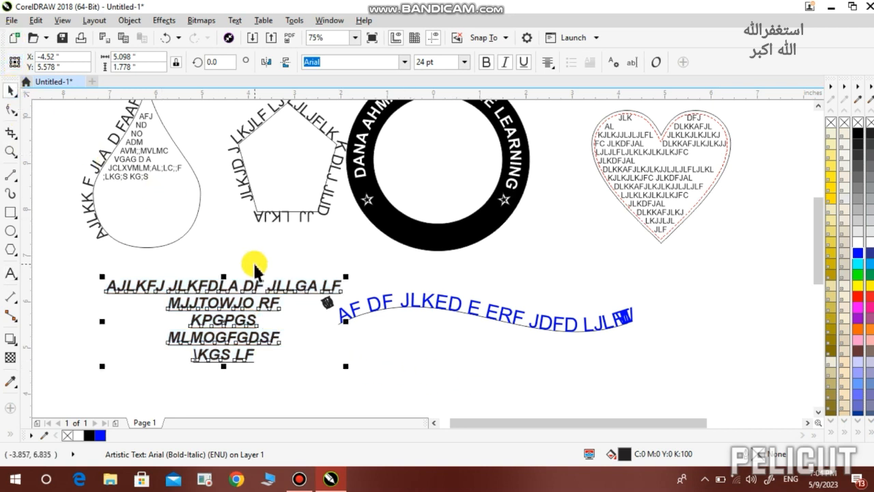
{"action": "key", "text": "Delete"}
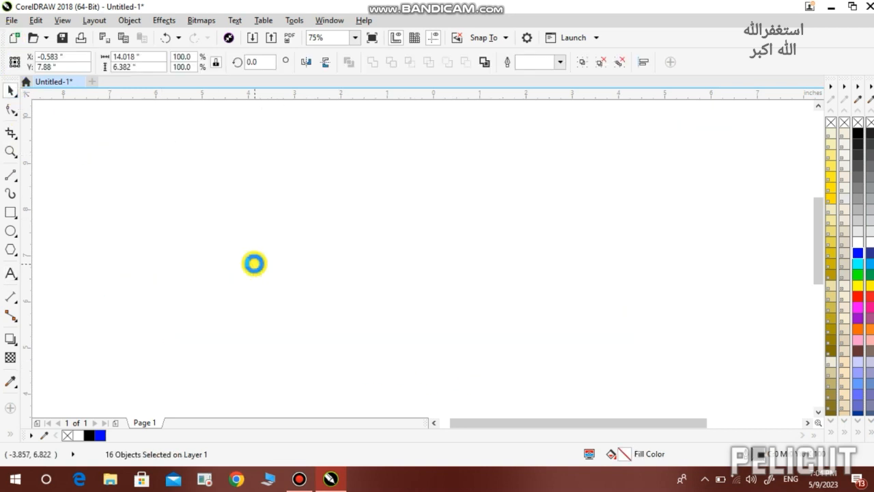
With the Table tool set to 7 rows and 5 columns, drag out a table on the page
{"action": "left_click", "coordinate": [15, 279]}
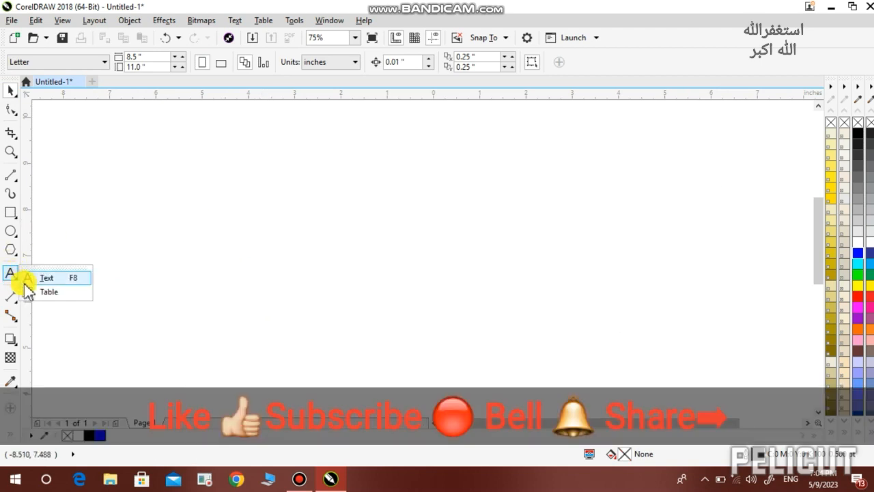
{"action": "left_click", "coordinate": [27, 292]}
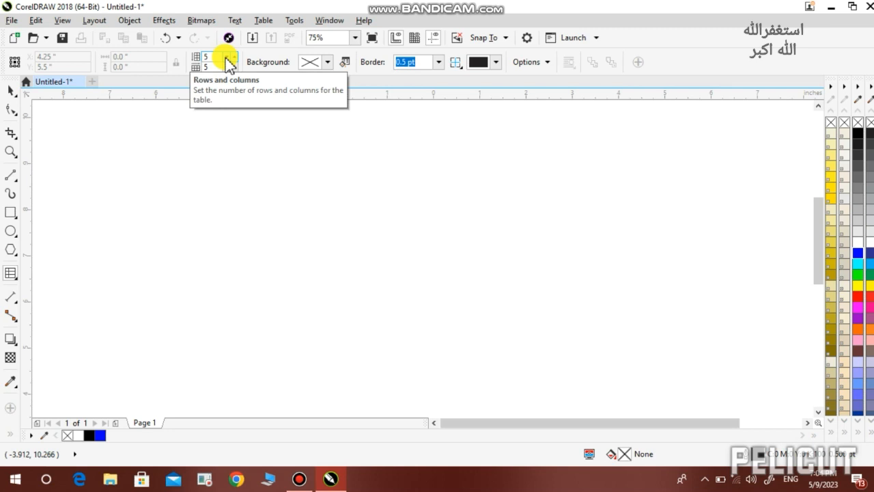
{"action": "left_click", "coordinate": [236, 57]}
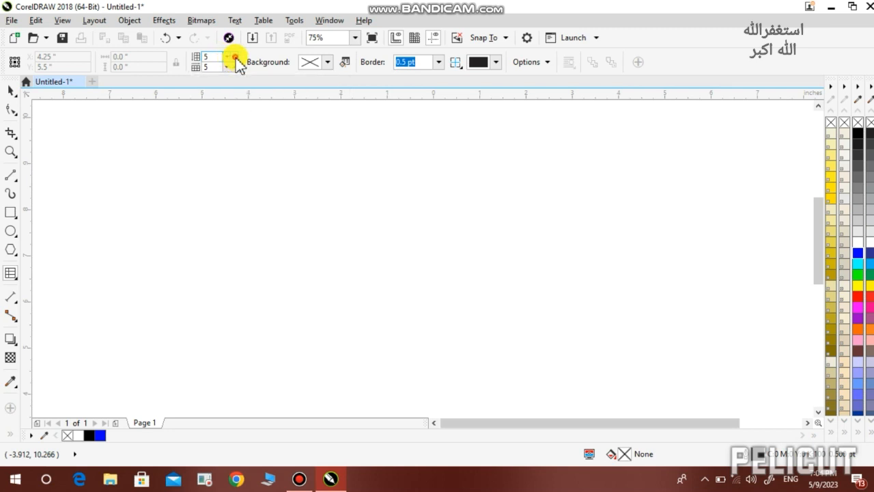
{"action": "left_click", "coordinate": [235, 57]}
{"action": "left_click", "coordinate": [234, 69]}
{"action": "left_click", "coordinate": [234, 69]}
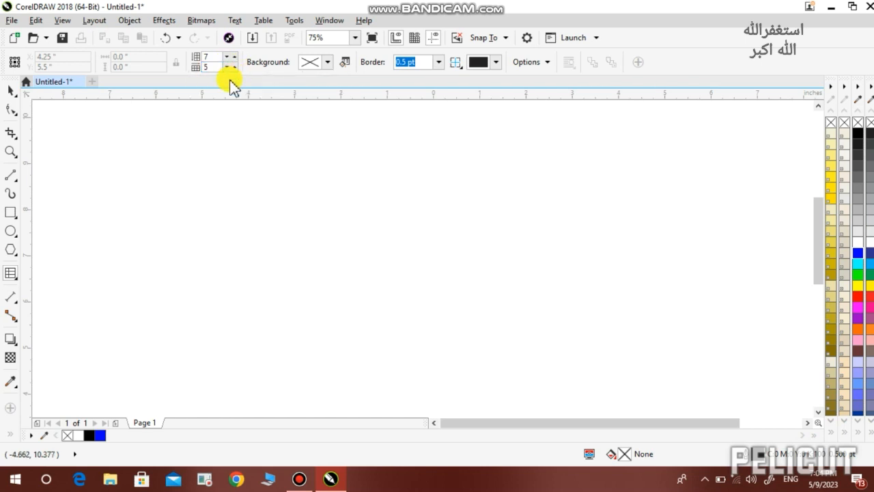
{"action": "left_click_drag", "start_coordinate": [211, 128], "coordinate": [235, 197]}
Size the table to about 7.3 by 5.5 in and fill its background pink (C0 M100 Y12 K0)
{"action": "left_click_drag", "start_coordinate": [375, 331], "coordinate": [552, 381]}
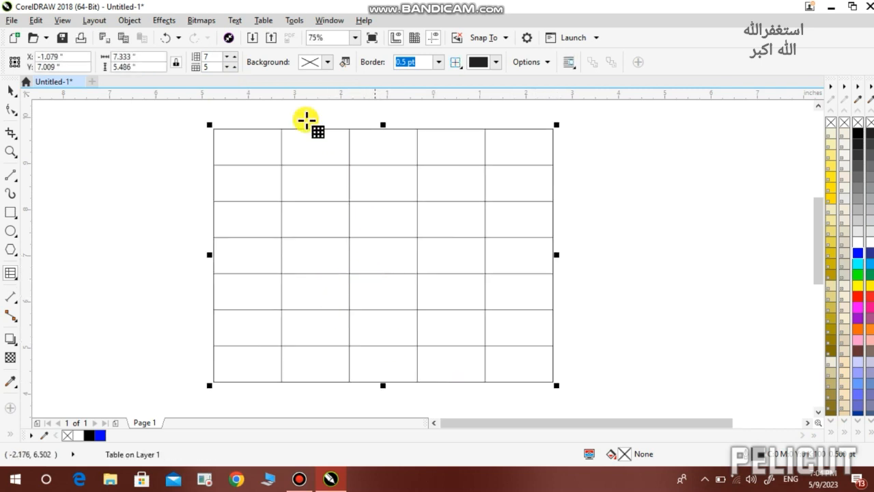
{"action": "left_click", "coordinate": [327, 63]}
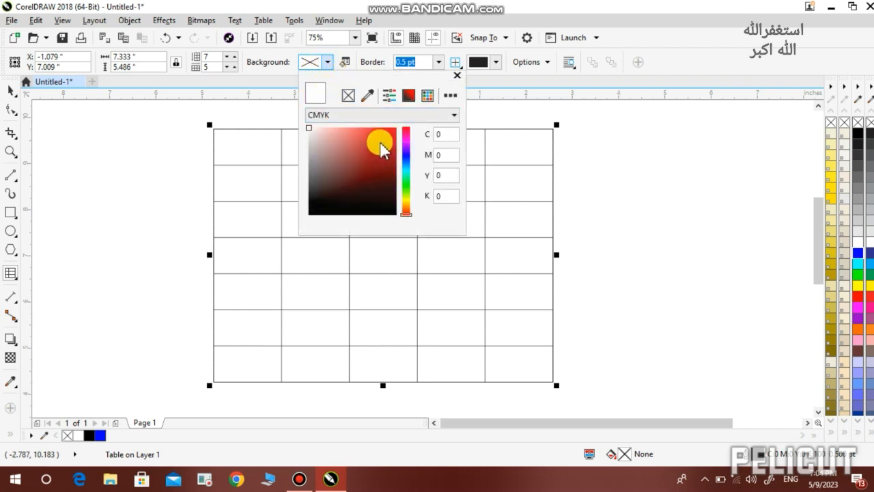
{"action": "mouse_move", "coordinate": [383, 147]}
{"action": "left_mouse_down"}
{"action": "mouse_move", "coordinate": [404, 145]}
{"action": "mouse_move", "coordinate": [407, 155]}
{"action": "mouse_move", "coordinate": [386, 138]}
{"action": "left_mouse_up"}
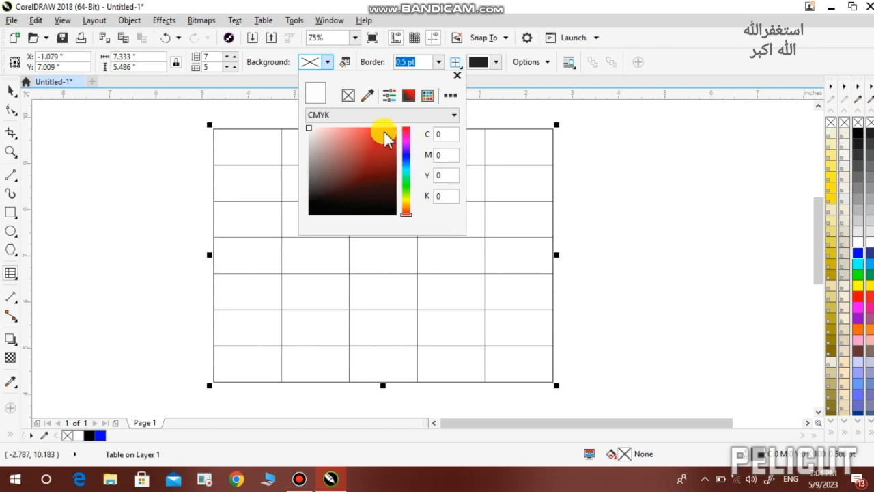
{"action": "left_click", "coordinate": [409, 96]}
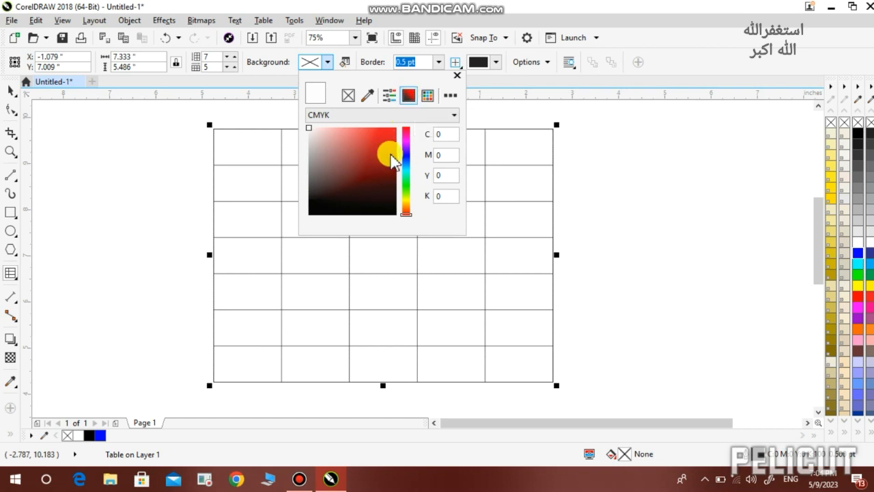
{"action": "left_click", "coordinate": [405, 152]}
{"action": "left_click_drag", "start_coordinate": [406, 142], "coordinate": [408, 136]}
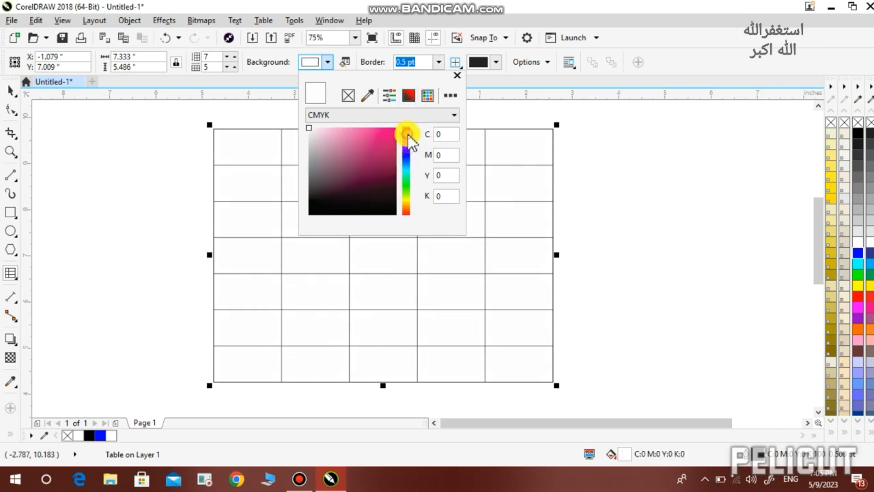
{"action": "left_click", "coordinate": [389, 137]}
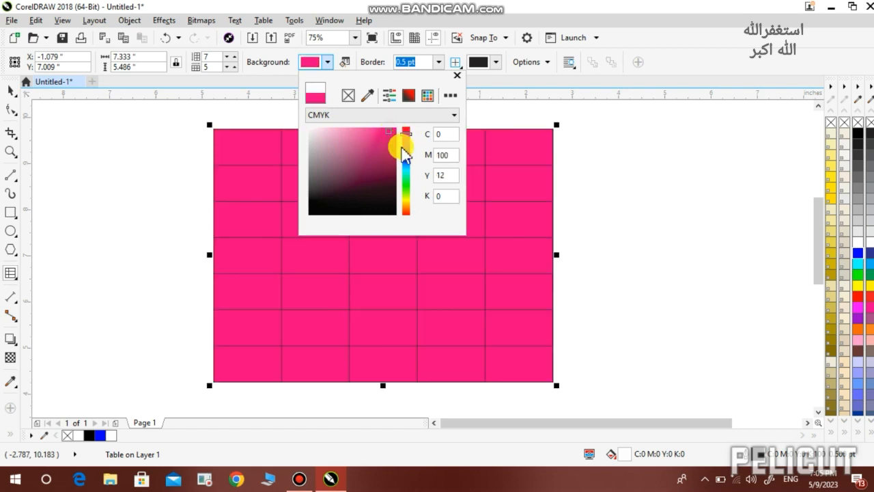
{"action": "left_click", "coordinate": [484, 223]}
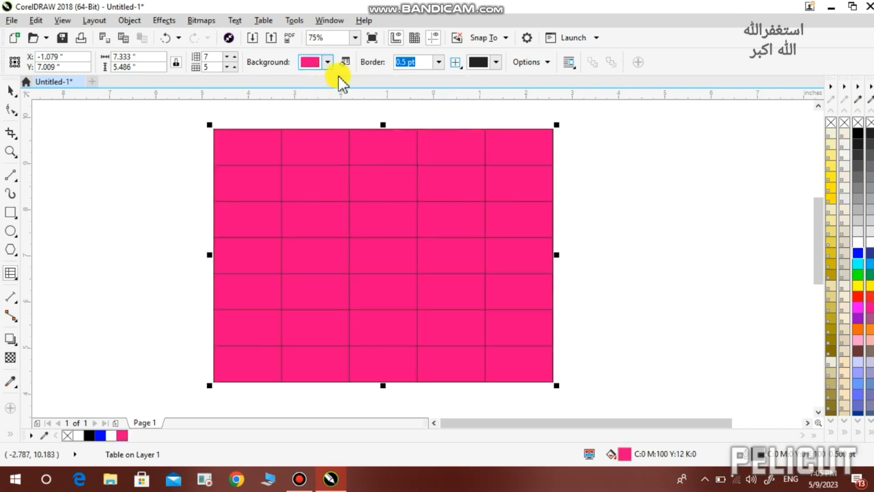
{"action": "left_click", "coordinate": [439, 62]}
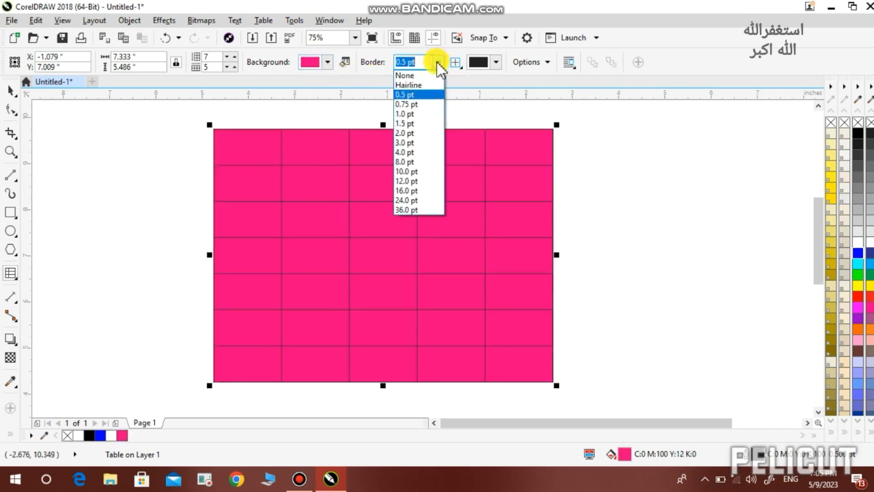
Set the table border to 10 pt yellow (C6 M0 Y99 K0), briefly checking the table options
{"action": "left_click", "coordinate": [408, 171]}
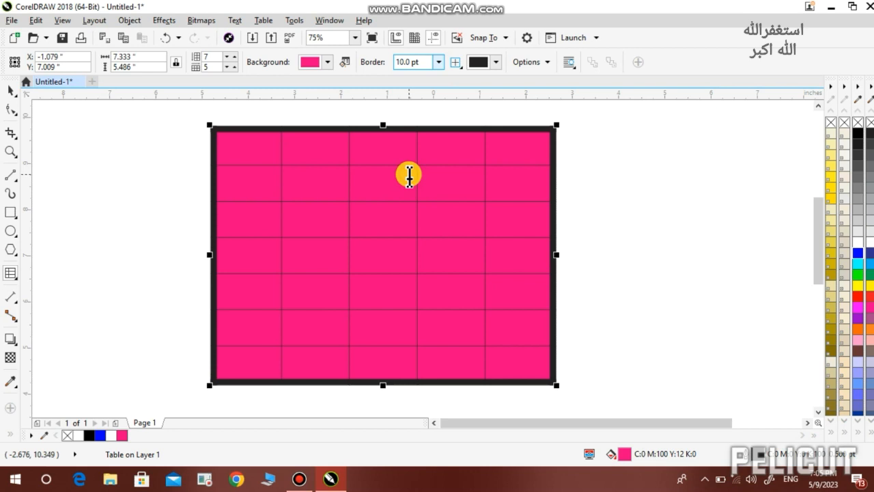
{"action": "left_click", "coordinate": [494, 62]}
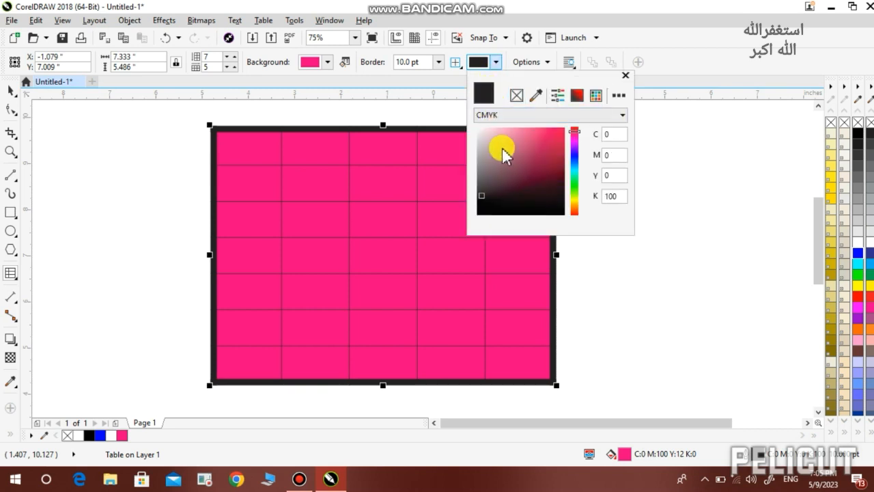
{"action": "left_click_drag", "start_coordinate": [574, 157], "coordinate": [575, 137]}
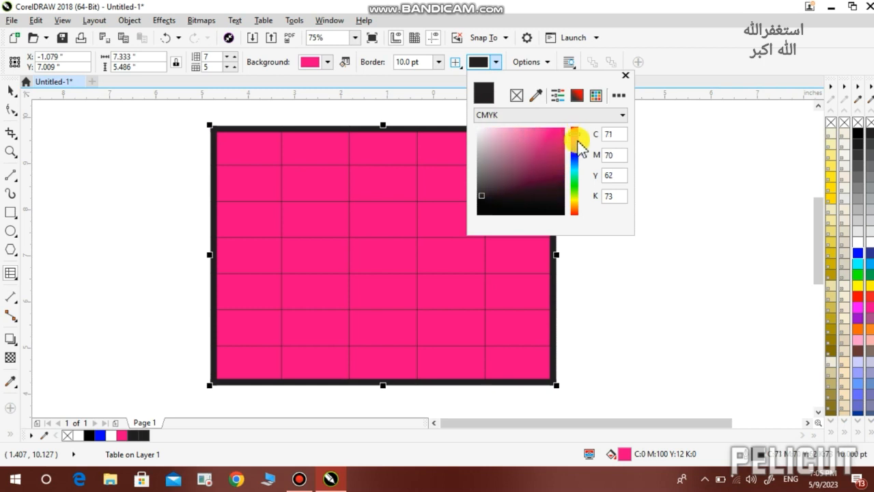
{"action": "left_click", "coordinate": [515, 208]}
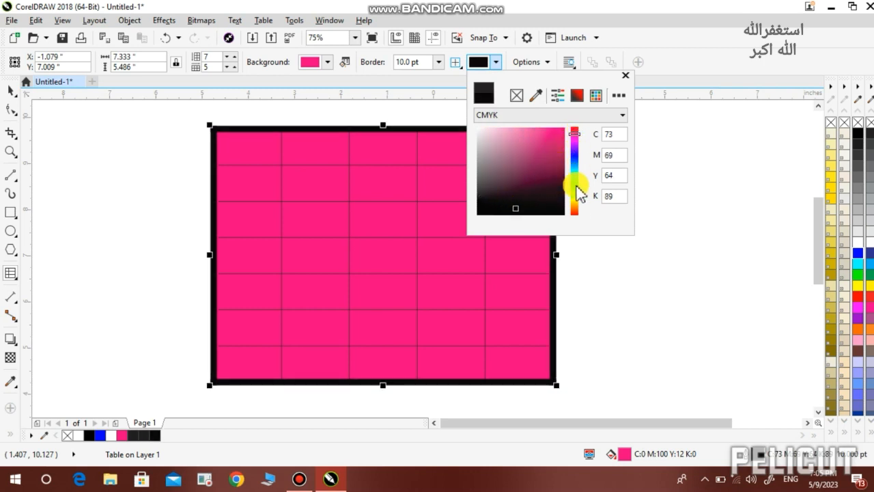
{"action": "left_click", "coordinate": [574, 193]}
{"action": "left_click", "coordinate": [554, 128]}
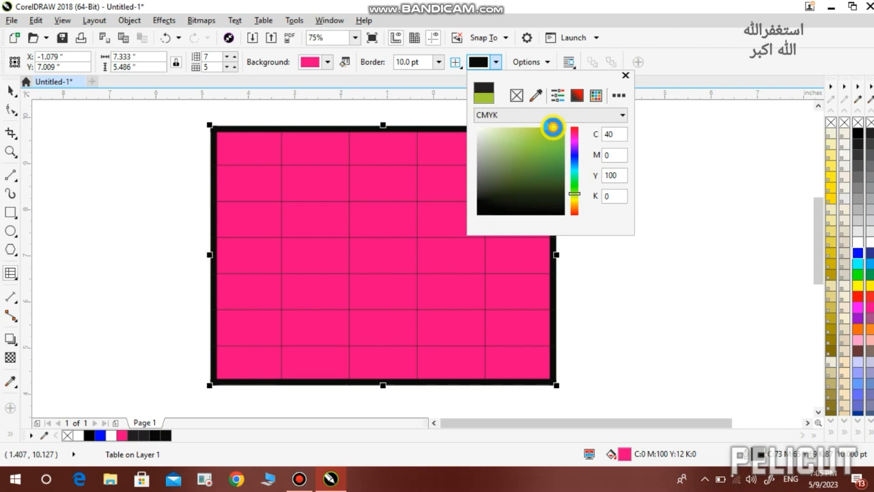
{"action": "left_click", "coordinate": [572, 199]}
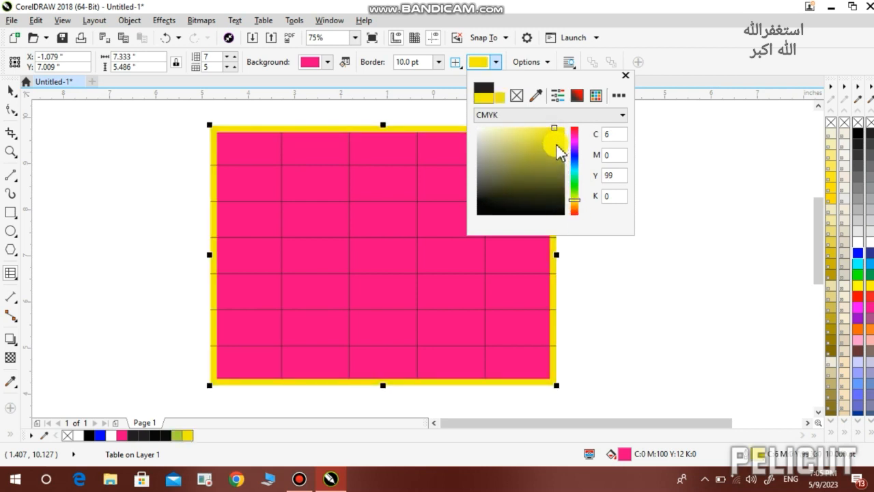
{"action": "left_click", "coordinate": [615, 251]}
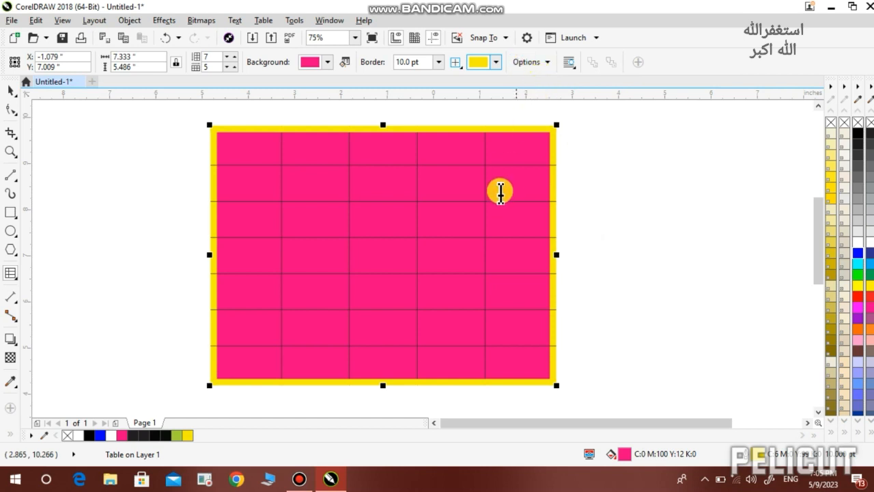
{"action": "left_click", "coordinate": [548, 62]}
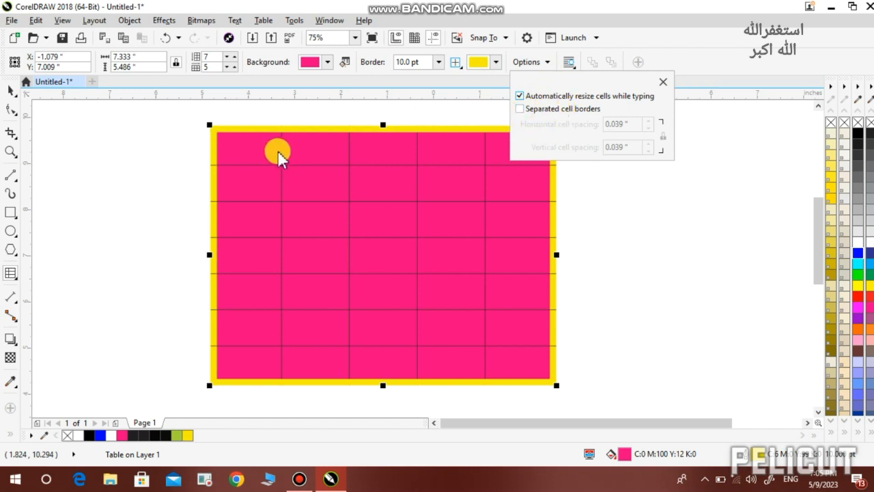
{"action": "left_click", "coordinate": [408, 106]}
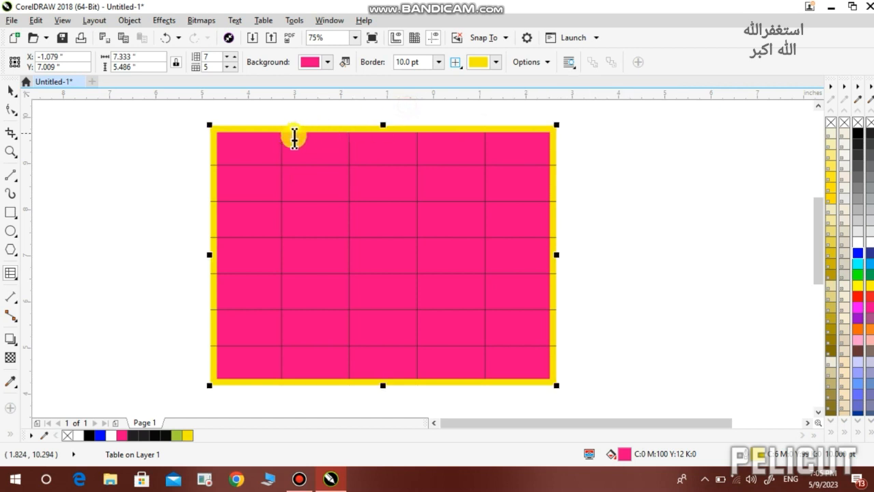
Type 'dfgagadg' at 24 pt in the table's top-left cell
{"action": "left_click", "coordinate": [237, 150]}
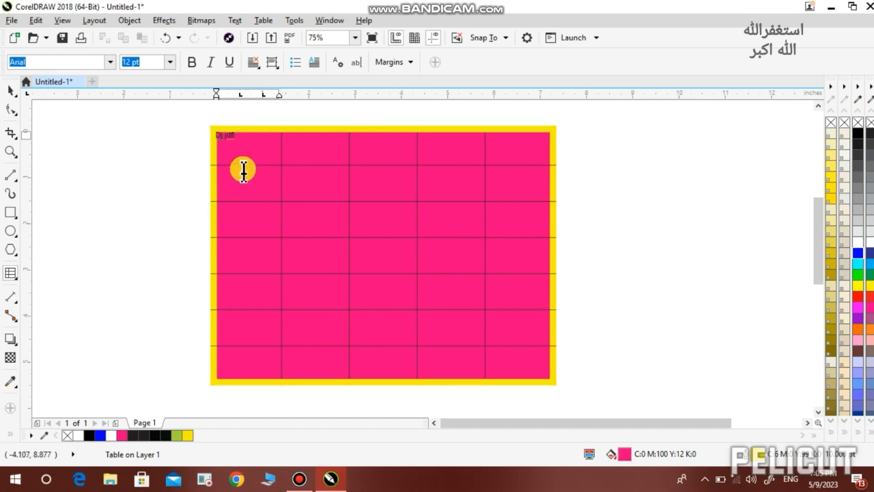
{"action": "left_click", "coordinate": [171, 62]}
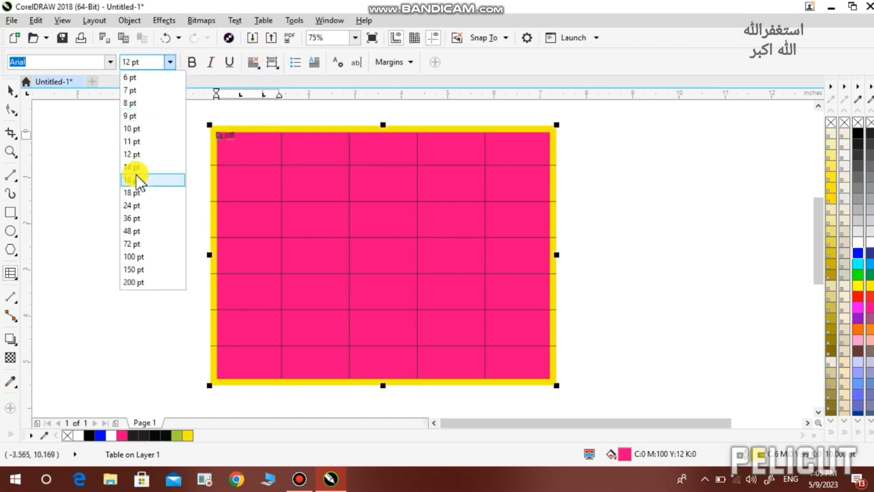
{"action": "left_click", "coordinate": [135, 204]}
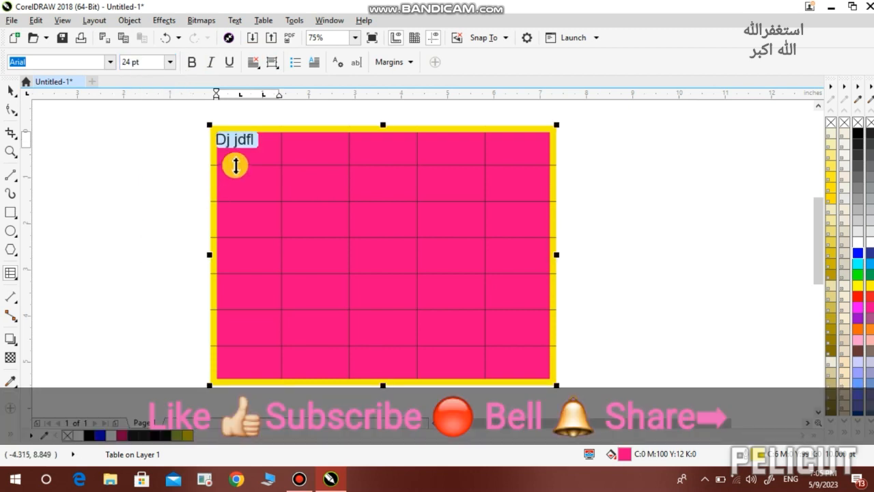
{"action": "type", "text": "dfga"}
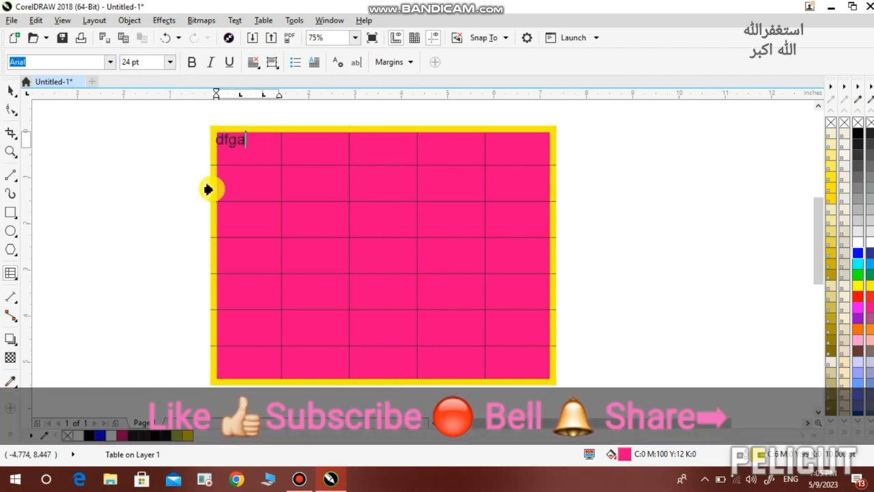
{"action": "type", "text": "gadg"}
{"action": "left_click", "coordinate": [314, 160]}
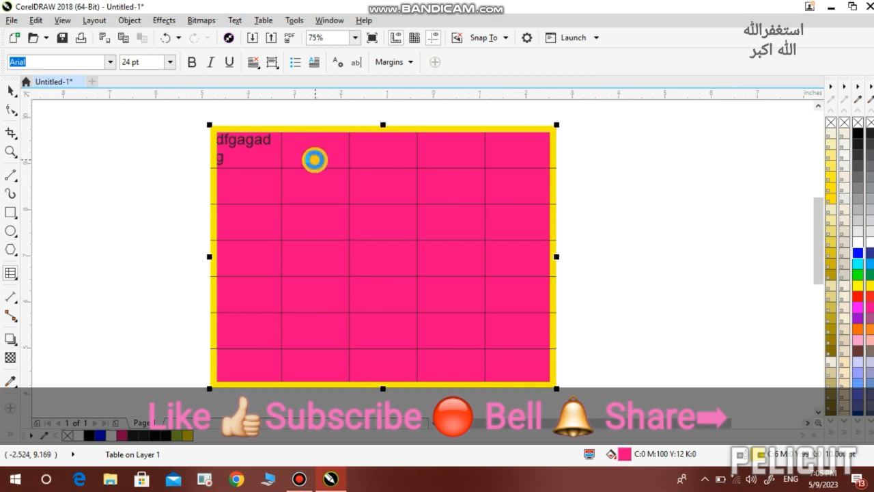
Enter 'adsfgd' in the row-2, column-2 cell and 'tsgfh' in the row-3, column-3 cell
{"action": "left_click", "coordinate": [324, 190]}
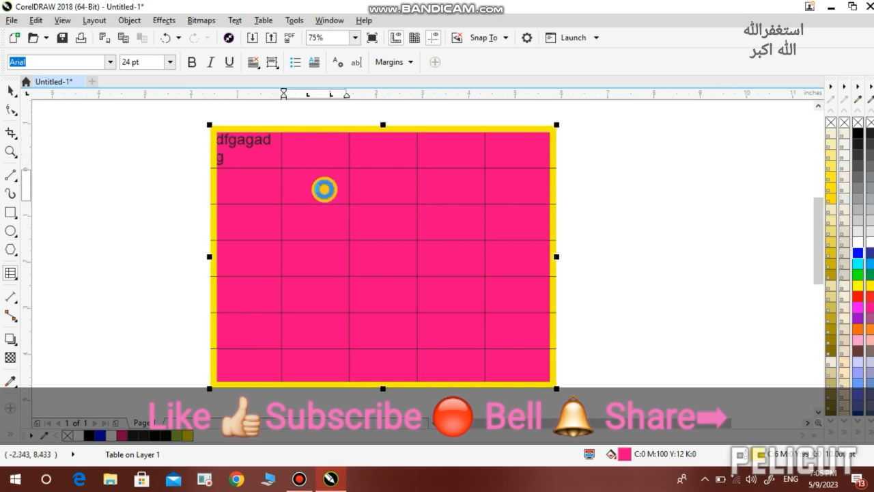
{"action": "type", "text": "adsfgdsdfhdfjgfc"}
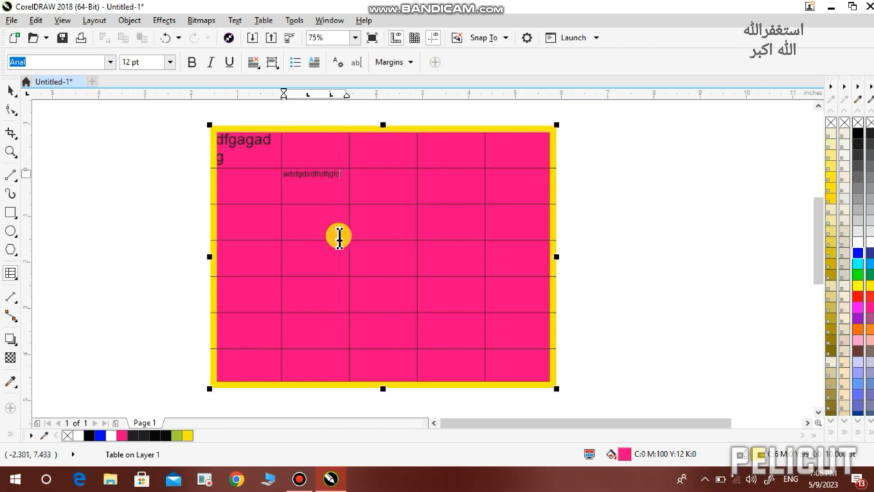
{"action": "left_click", "coordinate": [381, 227]}
{"action": "type", "text": "tsgfhgjgjfgsgnvx"}
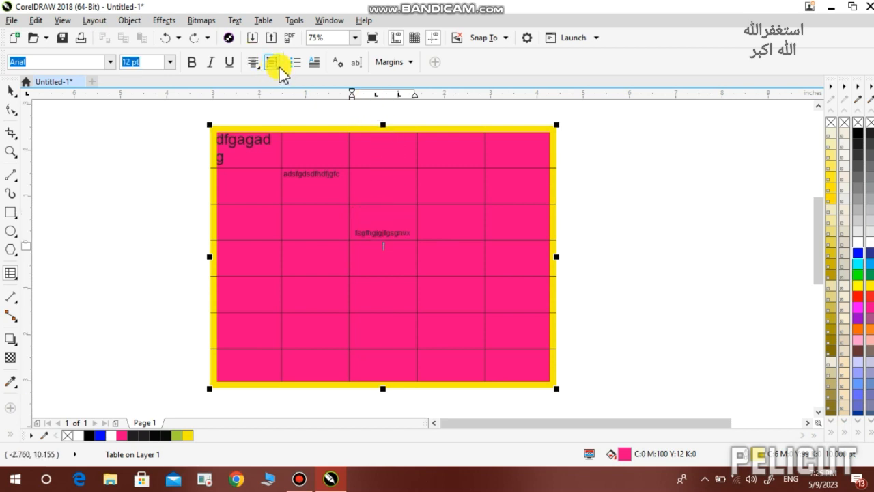
Add a second line 'dfadfad' beneath the column-3 cell text
{"action": "left_click", "coordinate": [276, 66]}
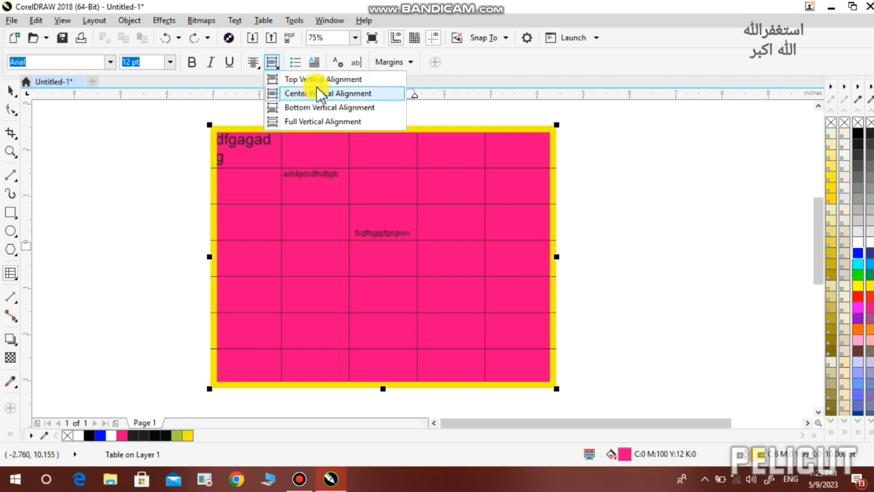
{"action": "left_click", "coordinate": [369, 249]}
{"action": "scroll", "coordinate": [369, 249], "scroll_direction": "up", "scroll_amount": 2}
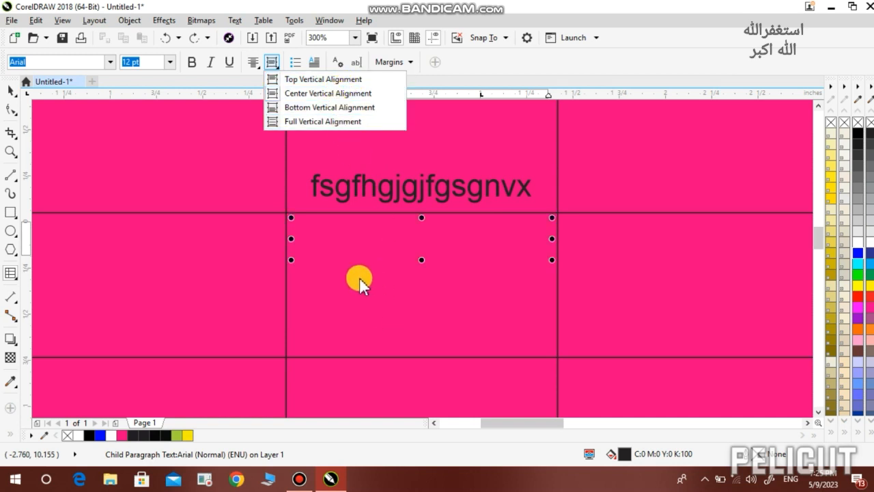
{"action": "left_click", "coordinate": [407, 235]}
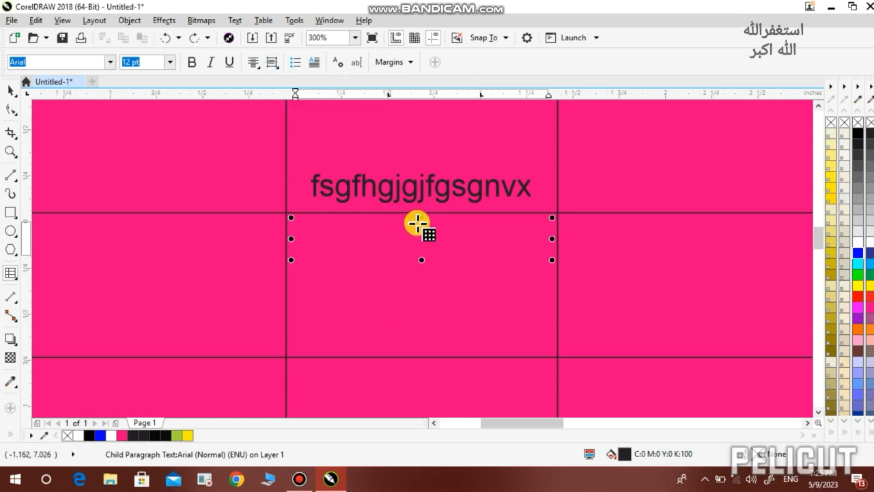
{"action": "left_click", "coordinate": [408, 267]}
{"action": "type", "text": "dfadfad"}
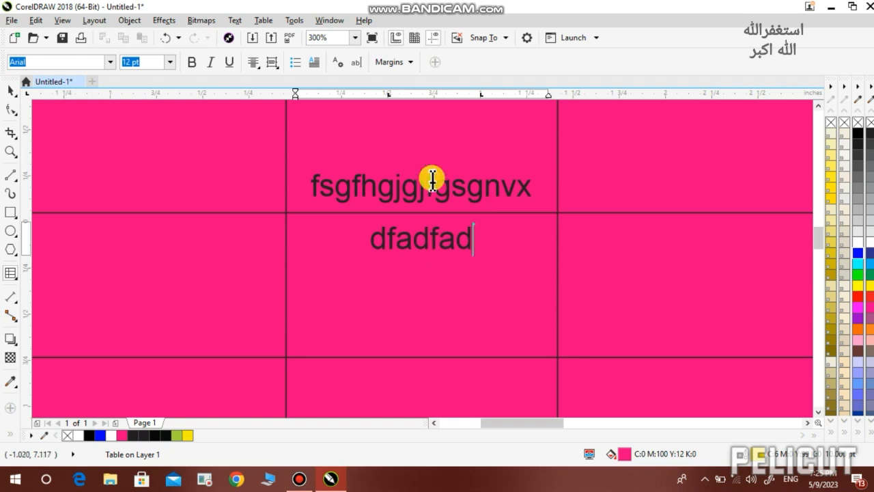
Give the two-line cell text a centred vertical alignment
{"action": "left_click", "coordinate": [275, 69]}
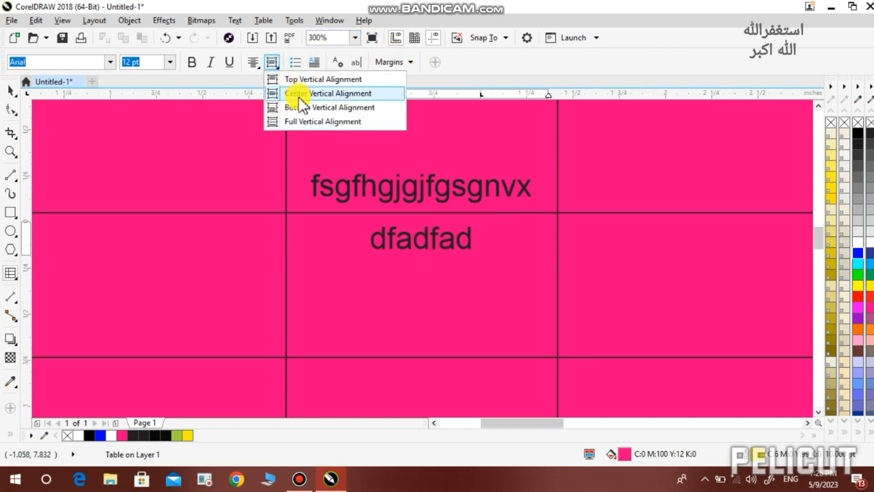
{"action": "left_click", "coordinate": [384, 309]}
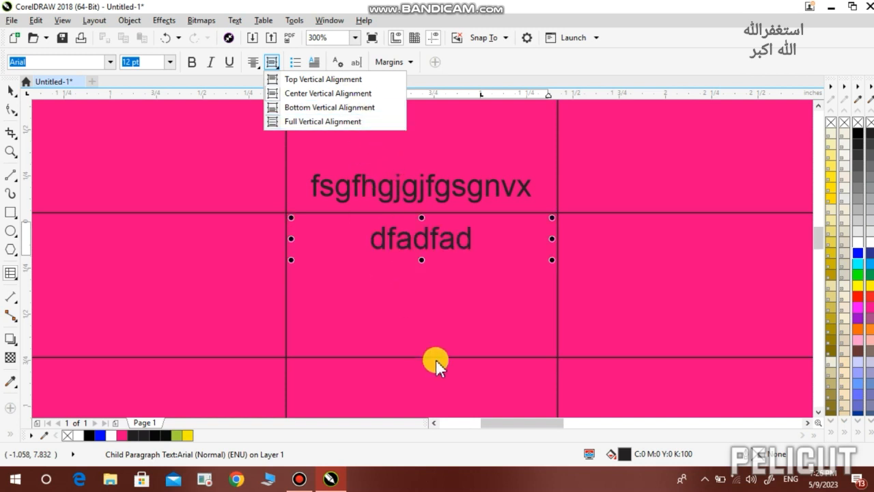
{"action": "scroll", "coordinate": [417, 279], "scroll_direction": "down", "scroll_amount": 1}
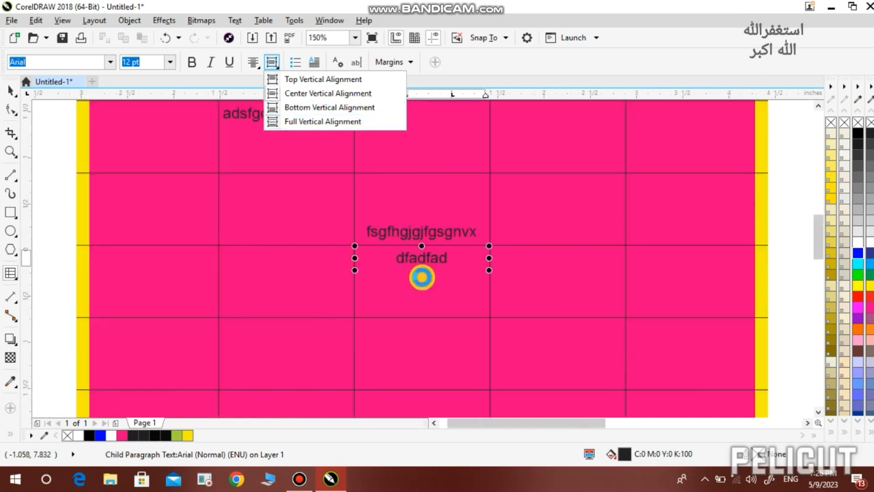
{"action": "scroll", "coordinate": [422, 279], "scroll_direction": "down", "scroll_amount": 1}
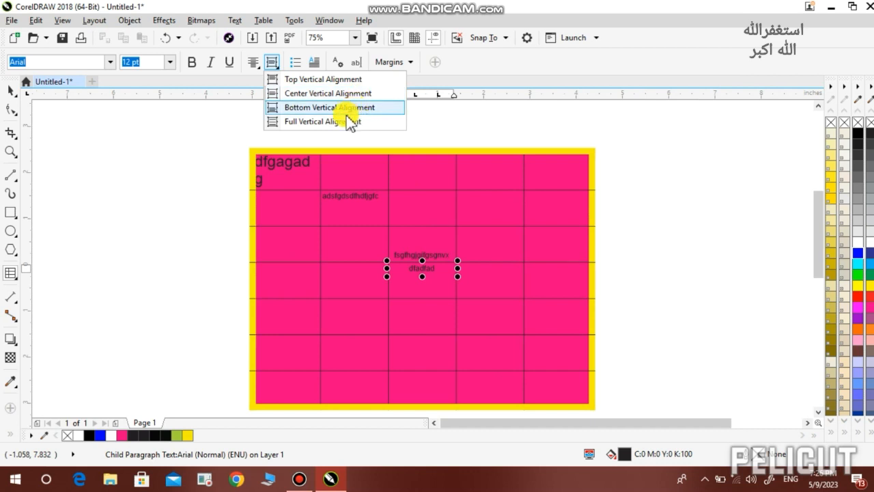
{"action": "left_click", "coordinate": [418, 281]}
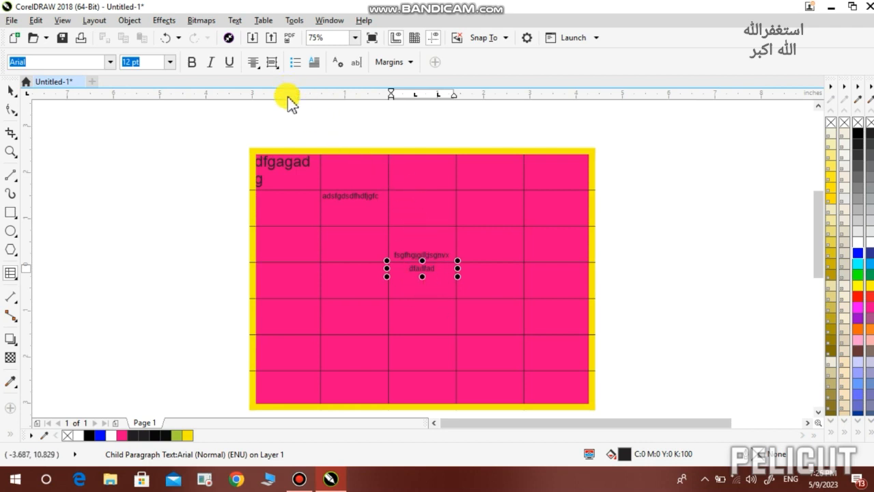
Try right and left horizontal alignment, settle on centred, then reapply a vertical alignment
{"action": "left_click", "coordinate": [253, 63]}
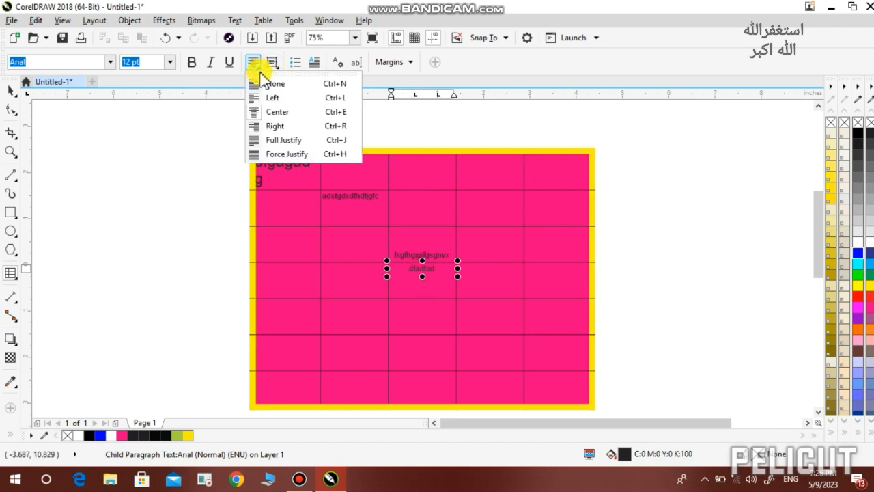
{"action": "left_click", "coordinate": [273, 124]}
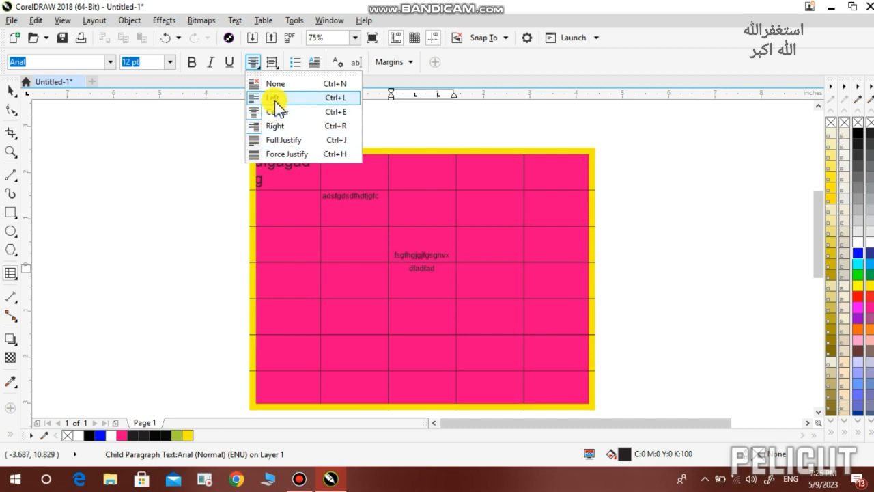
{"action": "left_click", "coordinate": [274, 97]}
{"action": "left_click", "coordinate": [274, 106]}
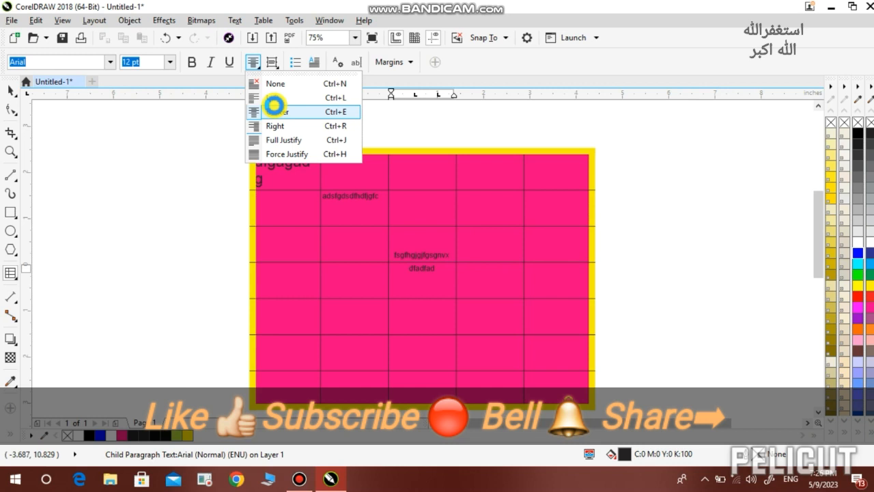
{"action": "left_click", "coordinate": [273, 63]}
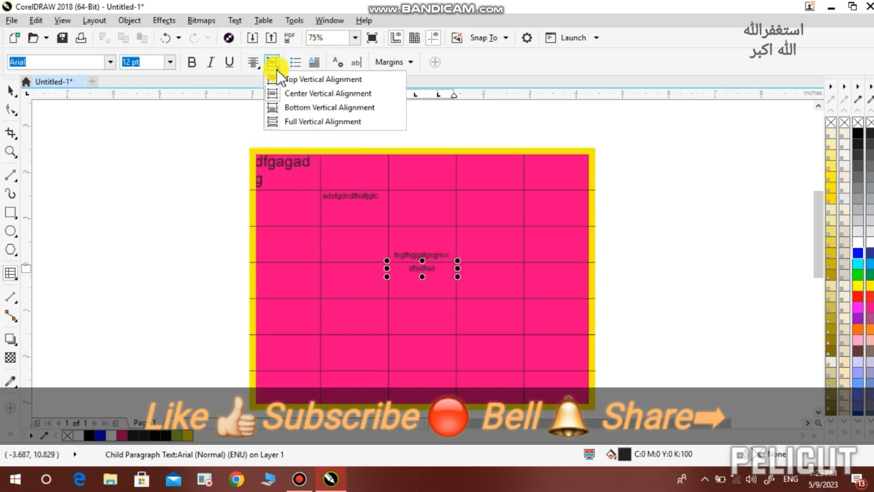
{"action": "left_click", "coordinate": [277, 68]}
{"action": "left_click", "coordinate": [276, 68]}
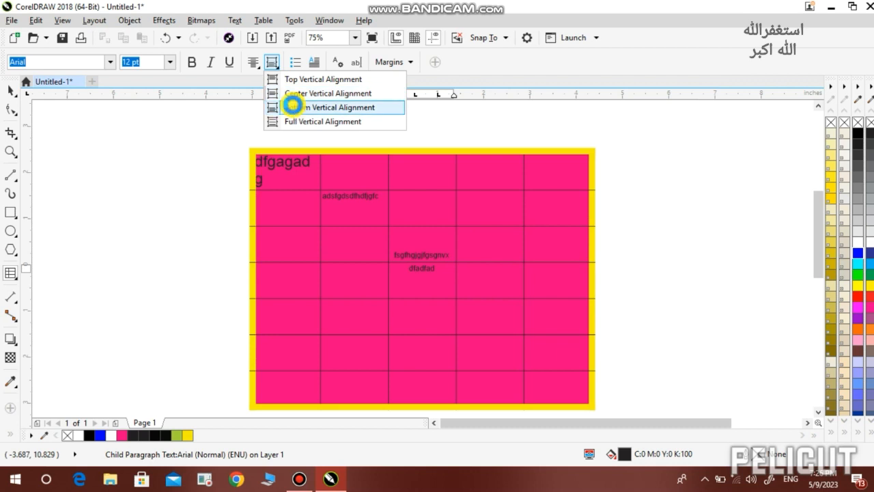
{"action": "left_click", "coordinate": [290, 93]}
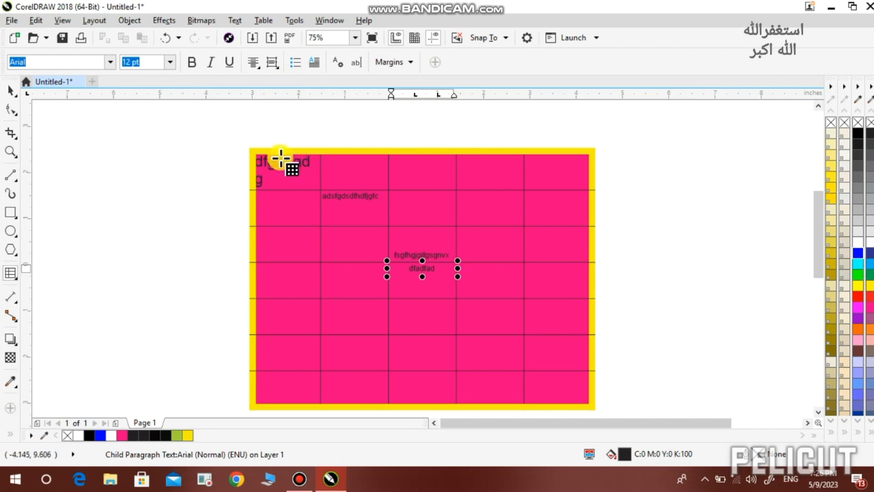
Shorten the table's top four rows, bringing the fourth row down to 0.569 in
{"action": "left_click", "coordinate": [250, 176]}
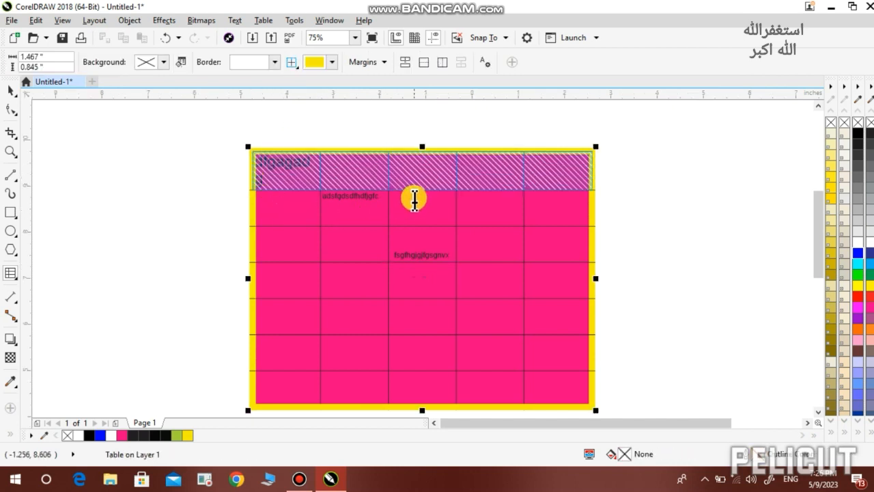
{"action": "left_click_drag", "start_coordinate": [420, 190], "coordinate": [419, 183]}
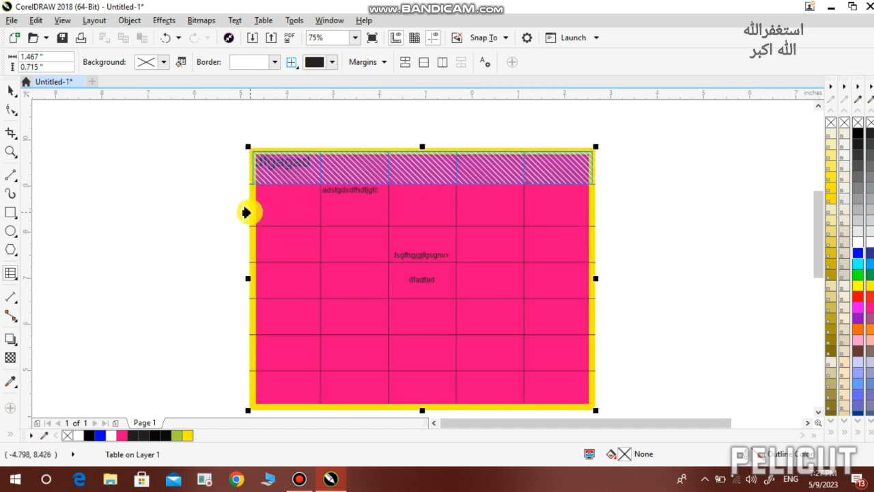
{"action": "left_click", "coordinate": [246, 213]}
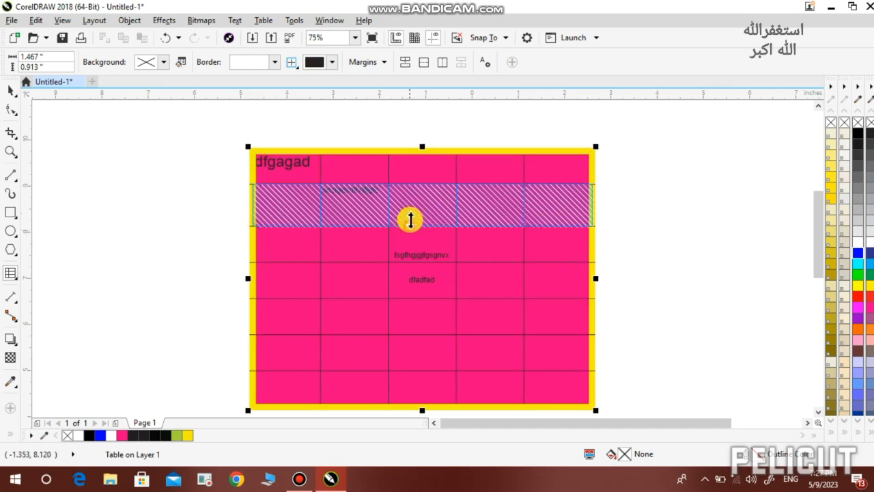
{"action": "left_click_drag", "start_coordinate": [410, 220], "coordinate": [412, 207]}
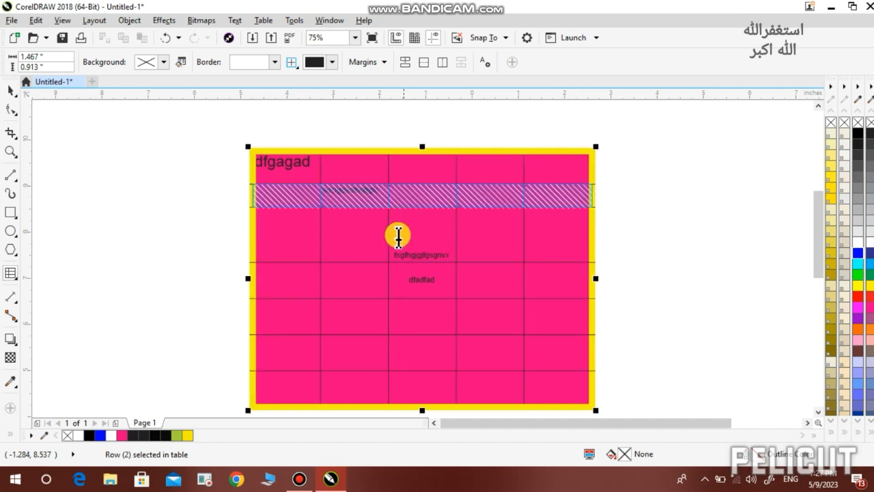
{"action": "left_click", "coordinate": [245, 240]}
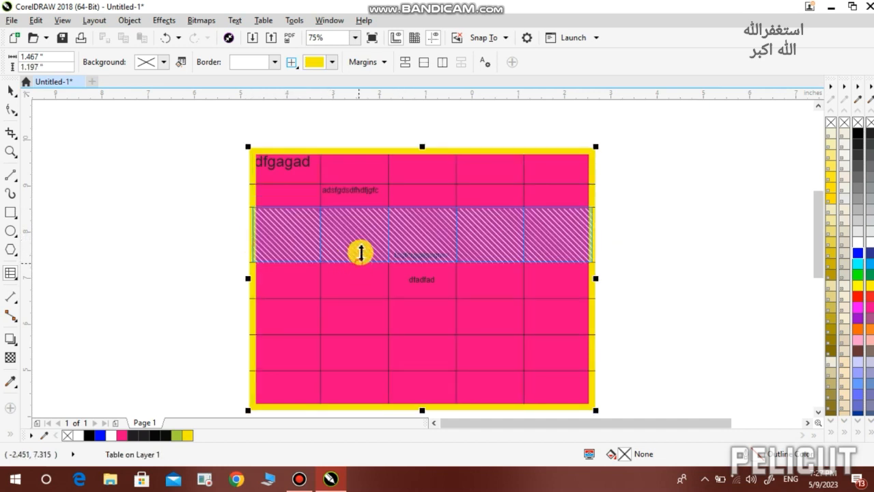
{"action": "left_click_drag", "start_coordinate": [357, 257], "coordinate": [364, 231]}
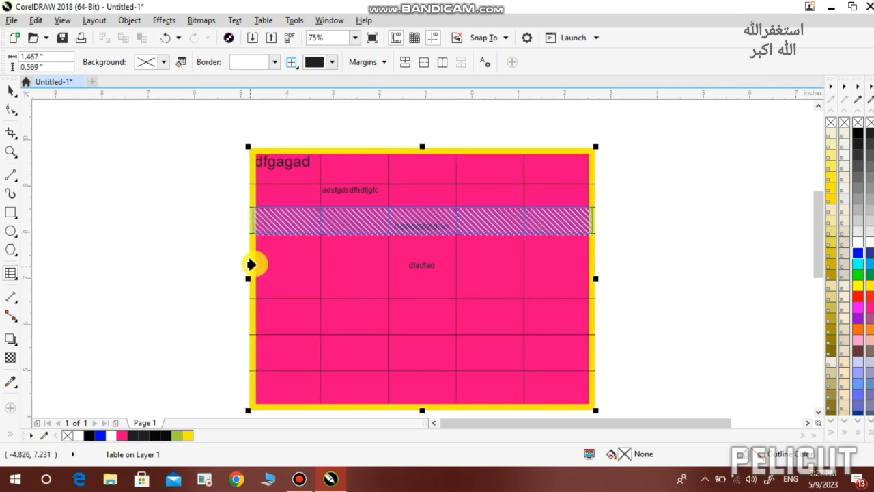
{"action": "left_click", "coordinate": [250, 265]}
{"action": "left_click_drag", "start_coordinate": [305, 297], "coordinate": [314, 257]}
Resize rows five and six and shrink the last row from its top edge, leaving row 5 at 0.653 in
{"action": "left_click", "coordinate": [250, 299]}
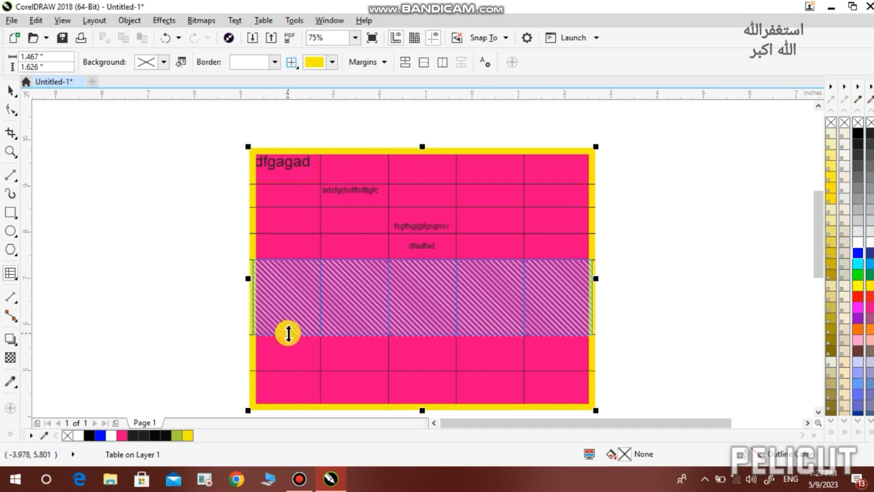
{"action": "left_click_drag", "start_coordinate": [288, 335], "coordinate": [290, 313]}
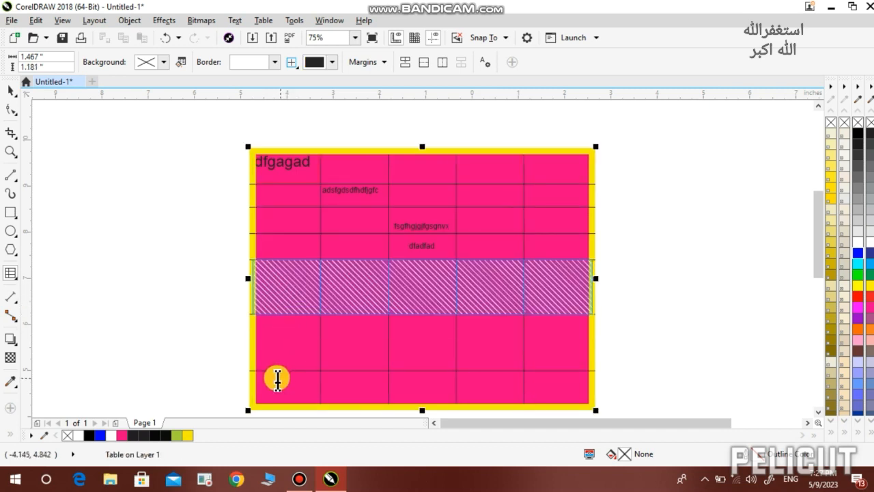
{"action": "left_click", "coordinate": [250, 354]}
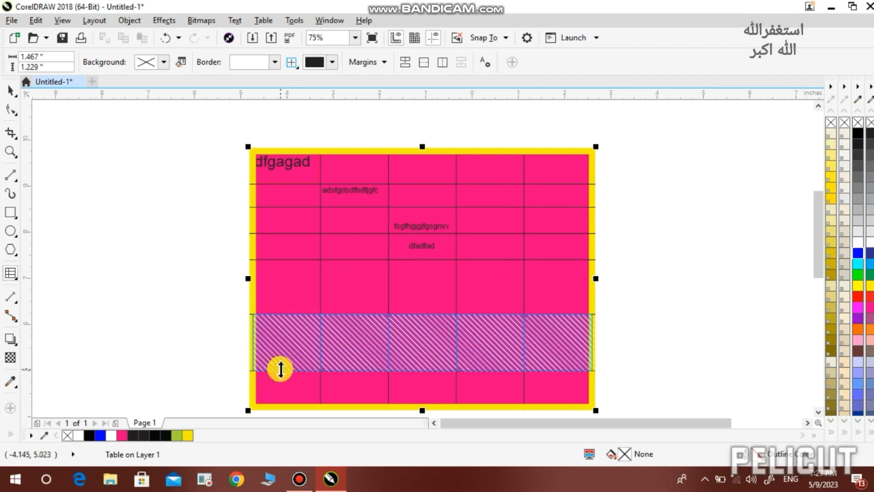
{"action": "left_click_drag", "start_coordinate": [280, 368], "coordinate": [291, 299]}
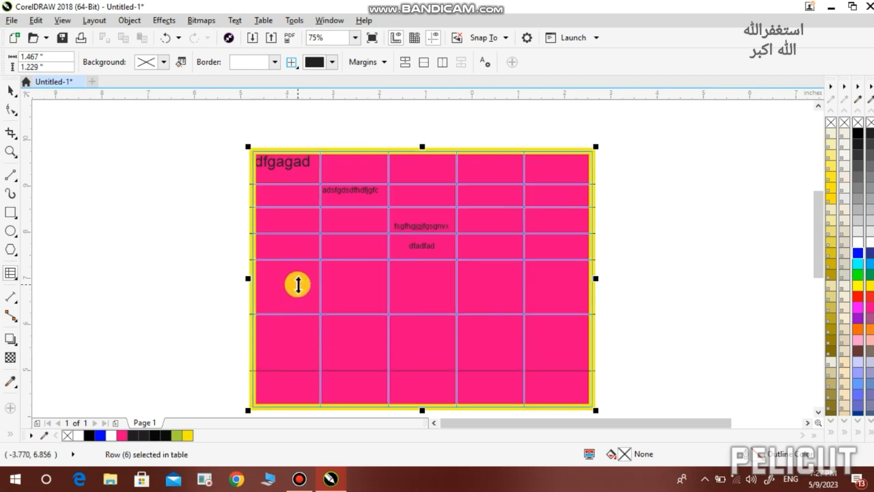
{"action": "left_click_drag", "start_coordinate": [296, 288], "coordinate": [297, 288]}
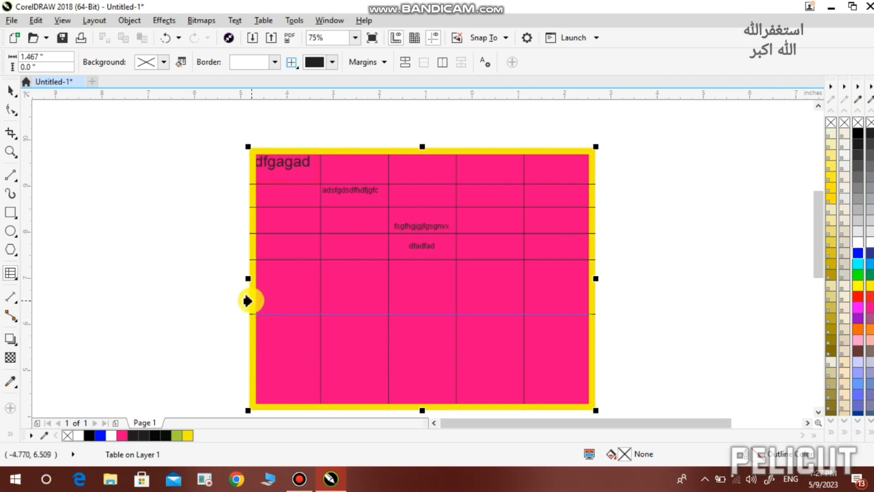
{"action": "left_click", "coordinate": [247, 300]}
{"action": "left_click", "coordinate": [271, 297]}
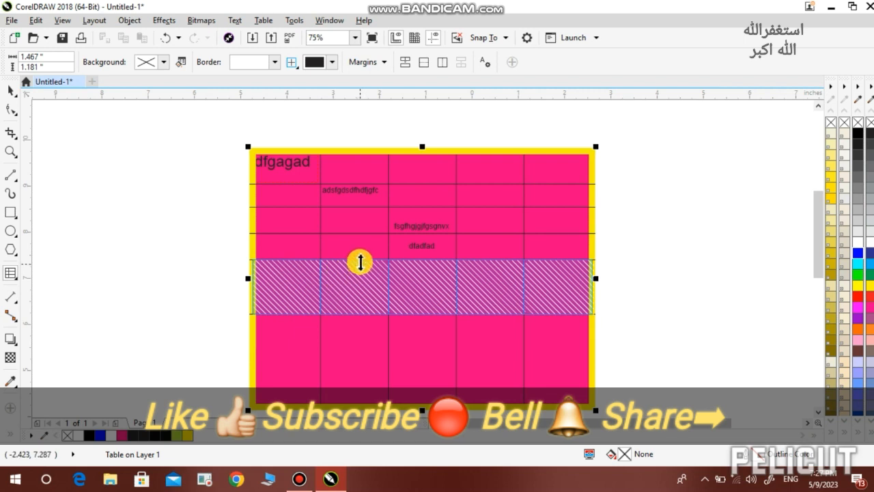
{"action": "left_click_drag", "start_coordinate": [361, 258], "coordinate": [356, 283]}
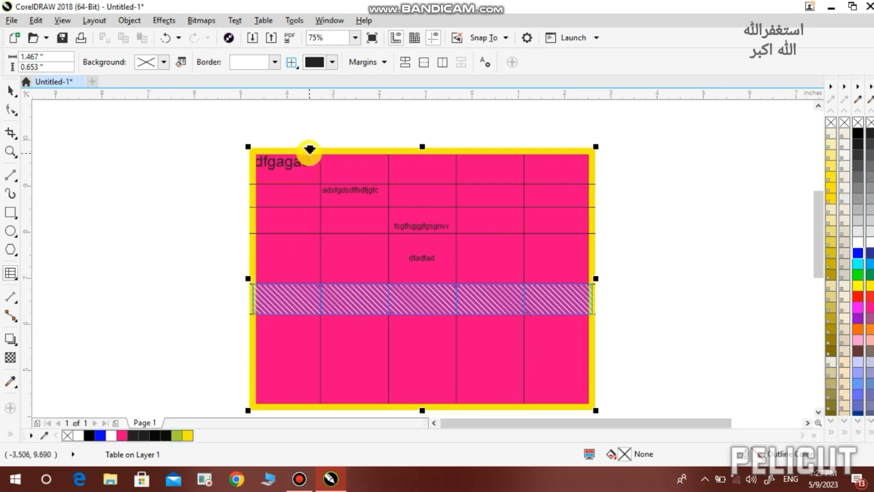
{"action": "left_click", "coordinate": [309, 149]}
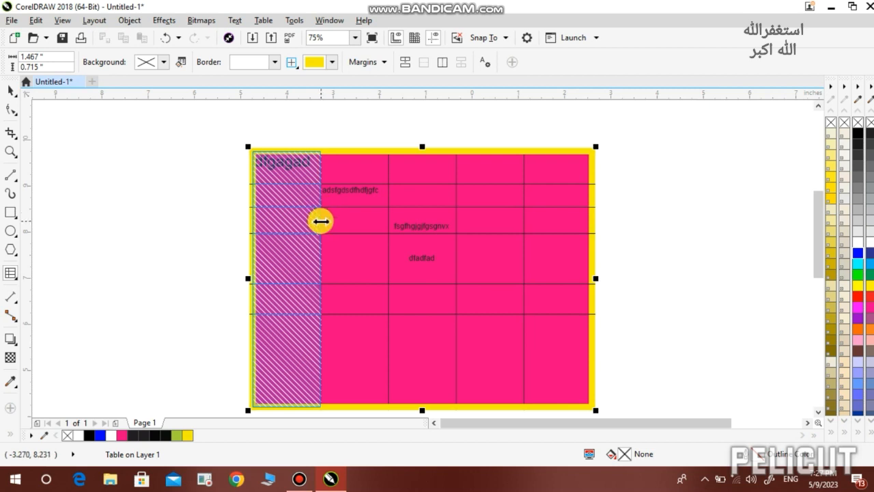
Narrow columns 1 and 3 by dragging their right borders, then select two bottom-row cells
{"action": "left_click_drag", "start_coordinate": [321, 220], "coordinate": [288, 221]}
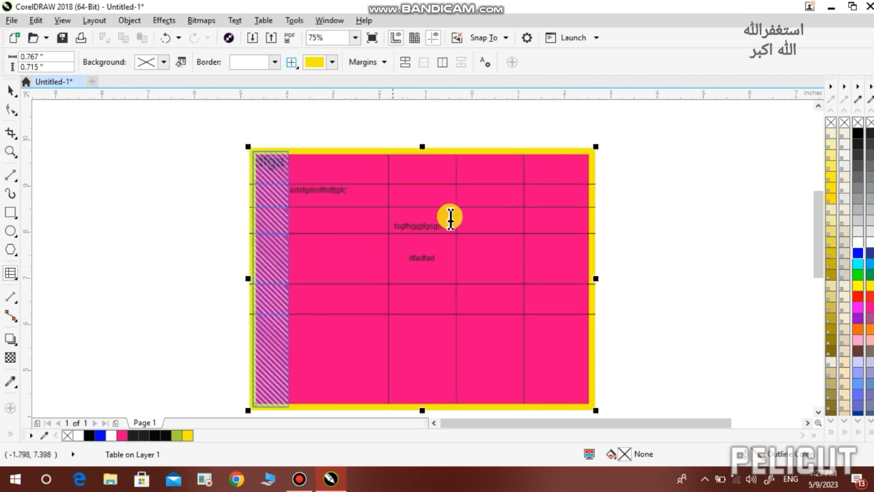
{"action": "left_click", "coordinate": [444, 147]}
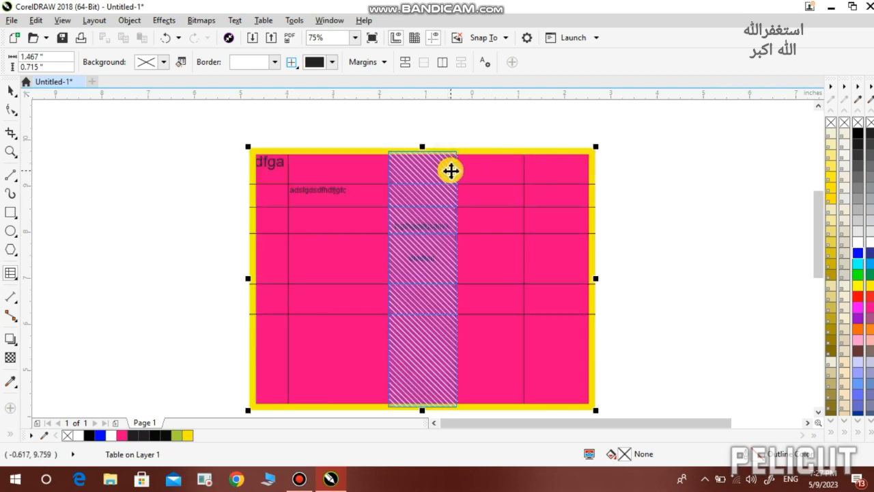
{"action": "mouse_move", "coordinate": [454, 170]}
{"action": "left_mouse_down"}
{"action": "mouse_move", "coordinate": [470, 170]}
{"action": "mouse_move", "coordinate": [441, 168]}
{"action": "left_mouse_up"}
{"action": "left_click", "coordinate": [359, 334]}
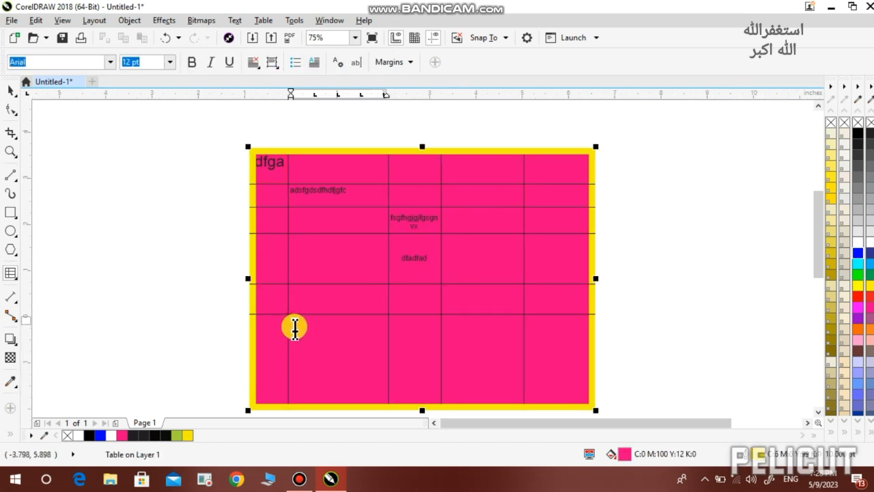
{"action": "mouse_move", "coordinate": [295, 327]}
{"action": "left_mouse_down"}
{"action": "mouse_move", "coordinate": [379, 383]}
{"action": "mouse_move", "coordinate": [416, 376]}
{"action": "mouse_move", "coordinate": [387, 384]}
{"action": "left_mouse_up"}
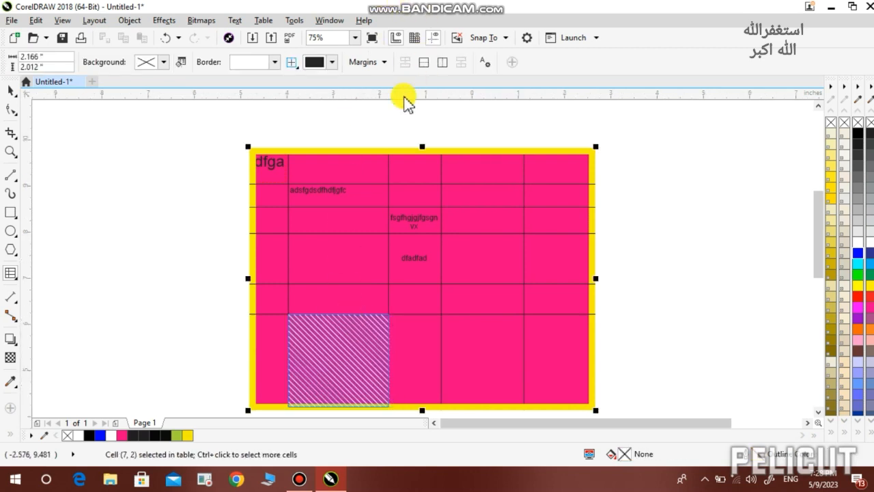
Split the selected lower cells into 5 rows
{"action": "left_click", "coordinate": [423, 67]}
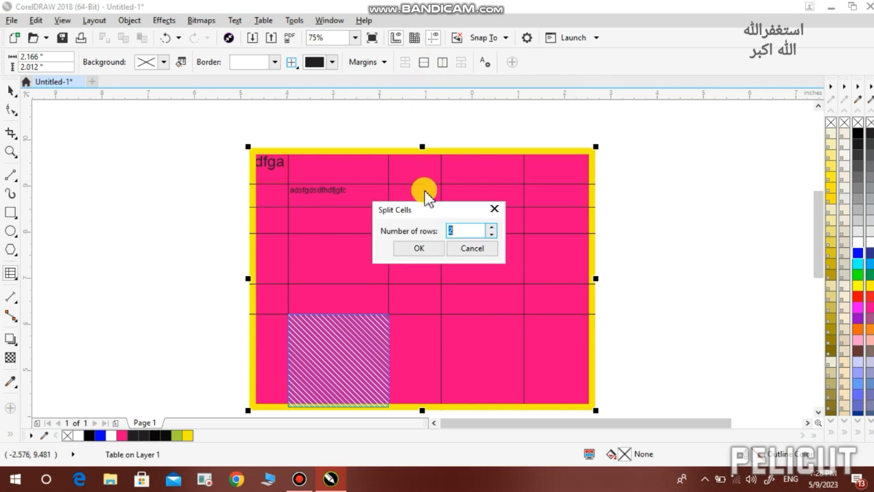
{"action": "left_click", "coordinate": [491, 227]}
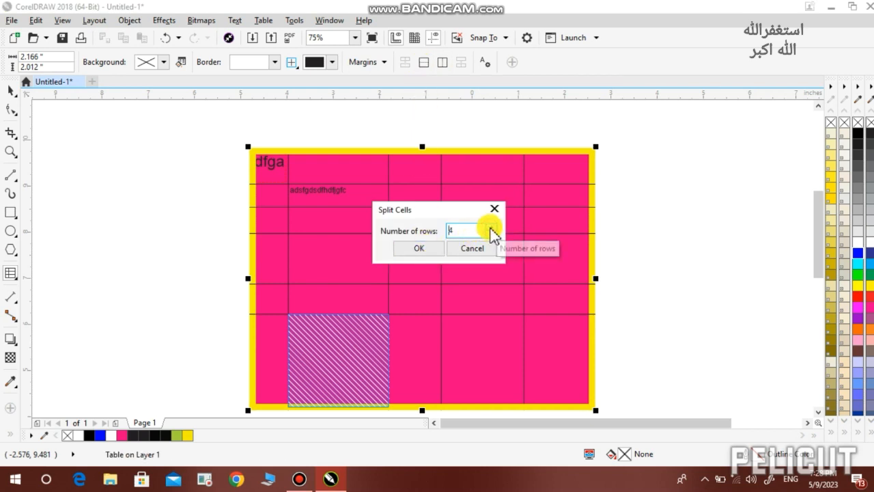
{"action": "left_click", "coordinate": [418, 247]}
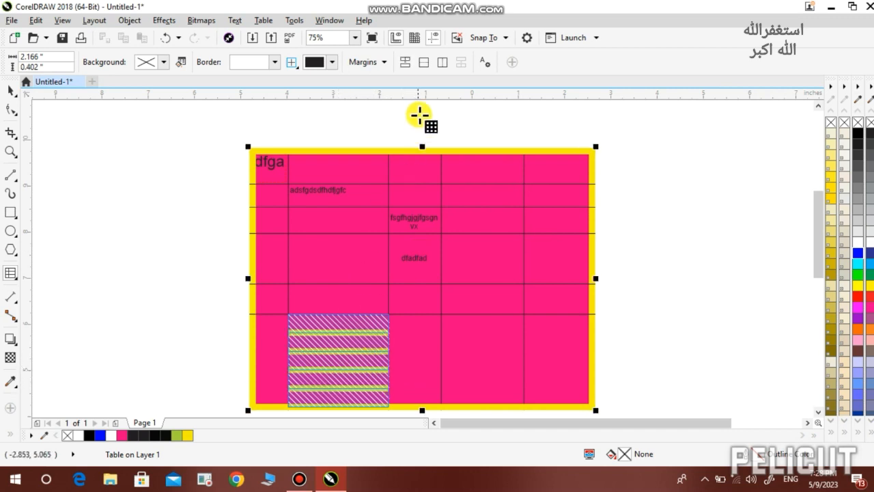
Split the lower-left cell into 3 columns and deselect it
{"action": "left_click", "coordinate": [441, 63]}
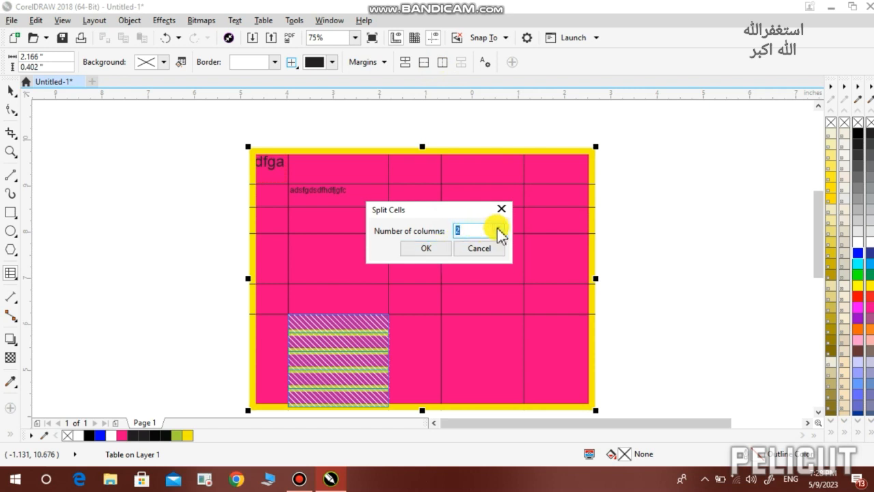
{"action": "left_click", "coordinate": [427, 250]}
{"action": "left_click", "coordinate": [409, 351]}
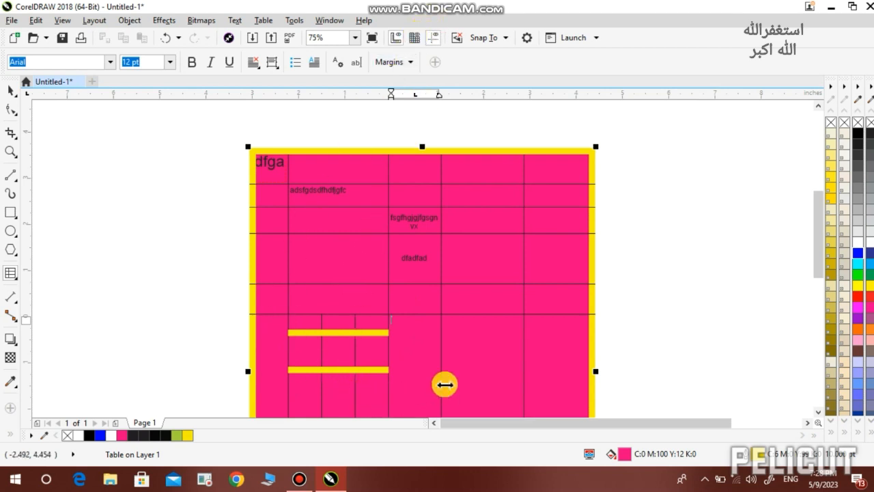
Combine the three lower-right bottom-row cells into one cell spanning the last three columns
{"action": "mouse_move", "coordinate": [571, 362]}
{"action": "left_mouse_down"}
{"action": "mouse_move", "coordinate": [441, 387]}
{"action": "mouse_move", "coordinate": [417, 382]}
{"action": "left_mouse_up"}
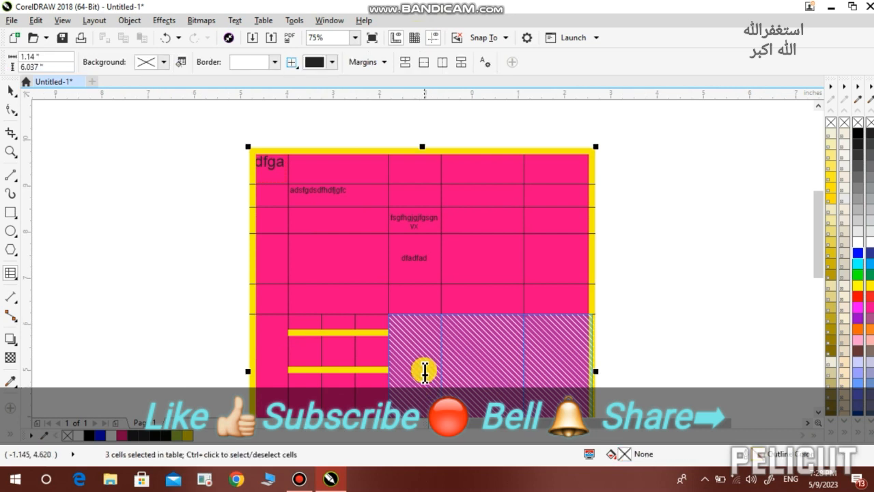
{"action": "left_click", "coordinate": [406, 63]}
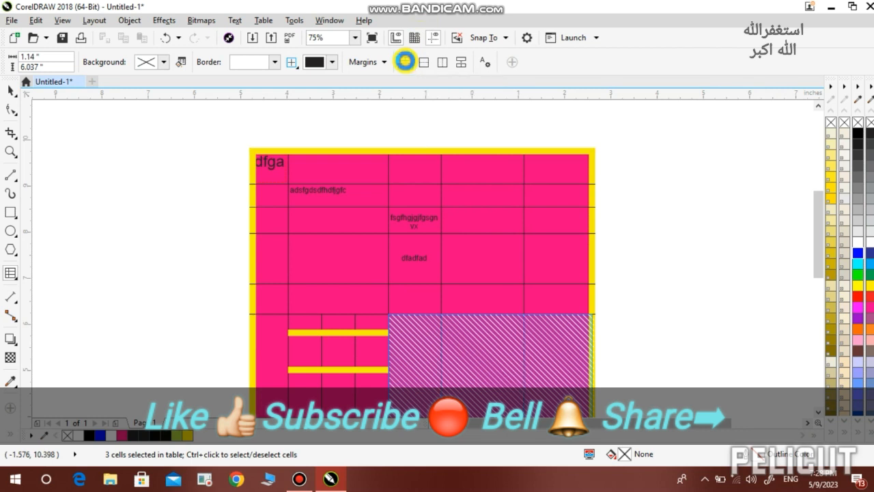
{"action": "left_click", "coordinate": [483, 307]}
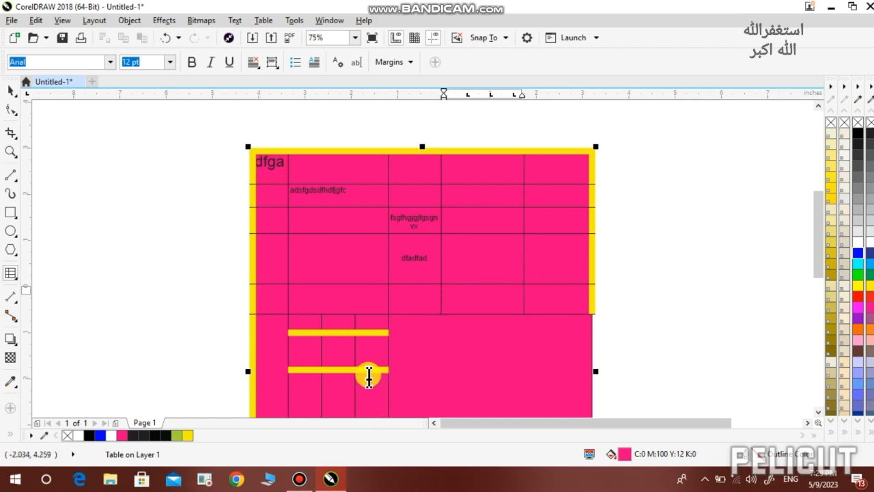
{"action": "scroll", "coordinate": [381, 341], "scroll_direction": "down", "scroll_amount": 2}
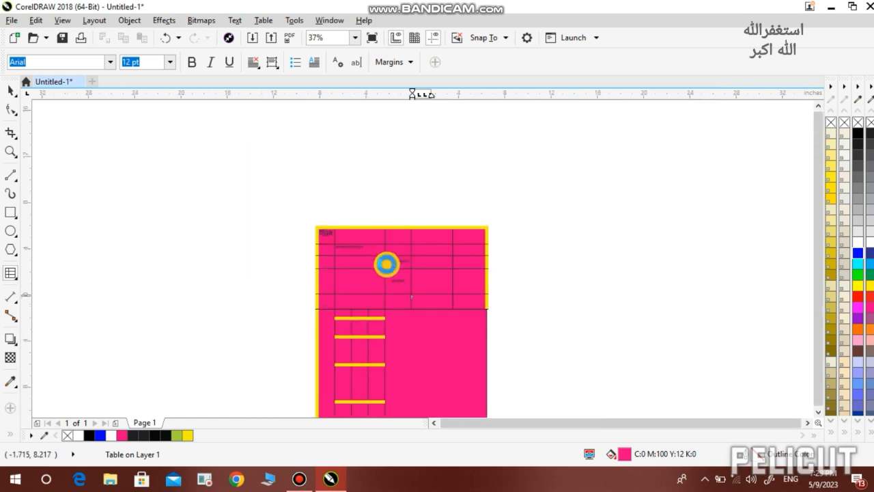
Reposition the yellow row borders inside the split lower-left cells, moving the lower ones upward
{"action": "scroll", "coordinate": [387, 262], "scroll_direction": "down", "scroll_amount": 2}
{"action": "scroll", "coordinate": [378, 331], "scroll_direction": "up", "scroll_amount": 2}
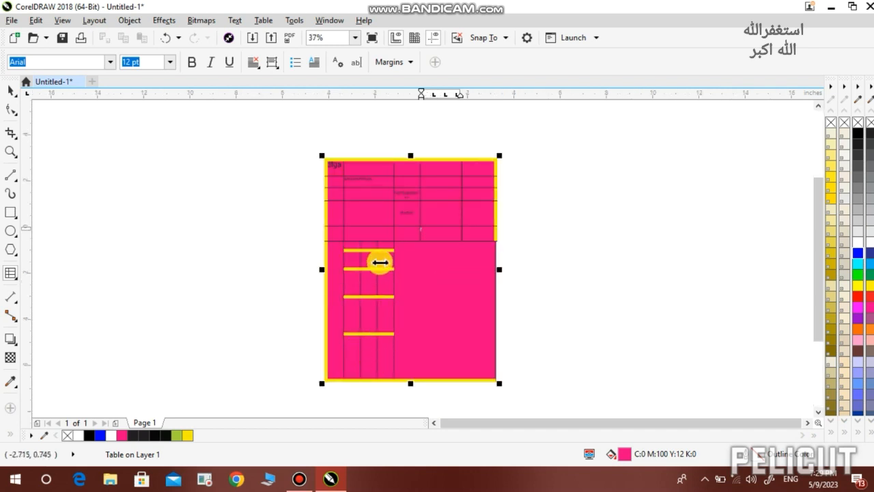
{"action": "scroll", "coordinate": [381, 260], "scroll_direction": "up", "scroll_amount": 2}
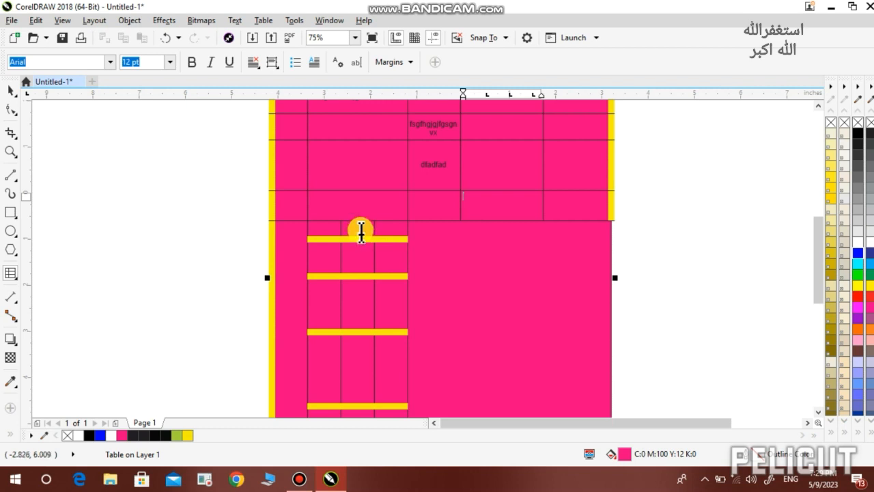
{"action": "left_click", "coordinate": [357, 236]}
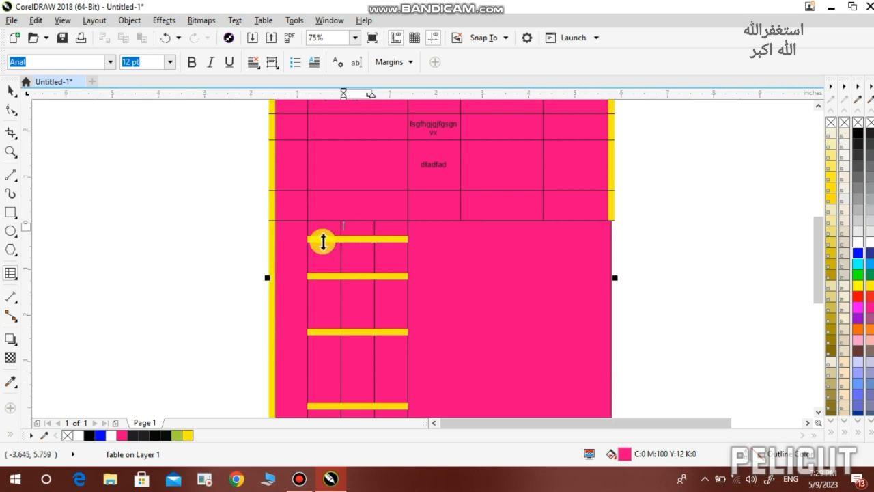
{"action": "left_click_drag", "start_coordinate": [323, 241], "coordinate": [350, 246]}
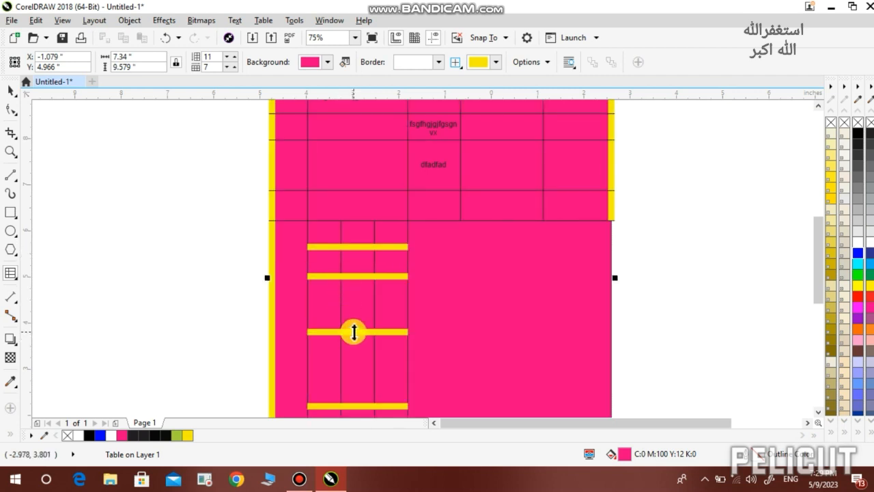
{"action": "left_click_drag", "start_coordinate": [353, 332], "coordinate": [353, 309]}
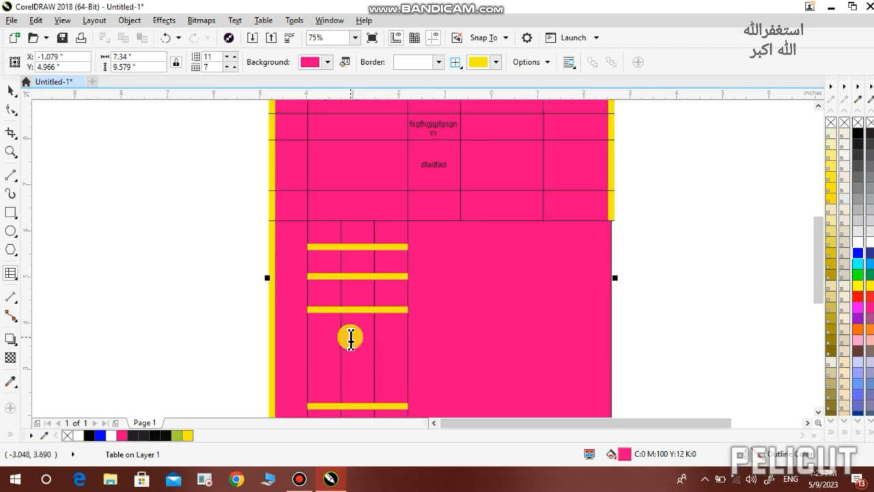
{"action": "left_click_drag", "start_coordinate": [355, 409], "coordinate": [356, 340]}
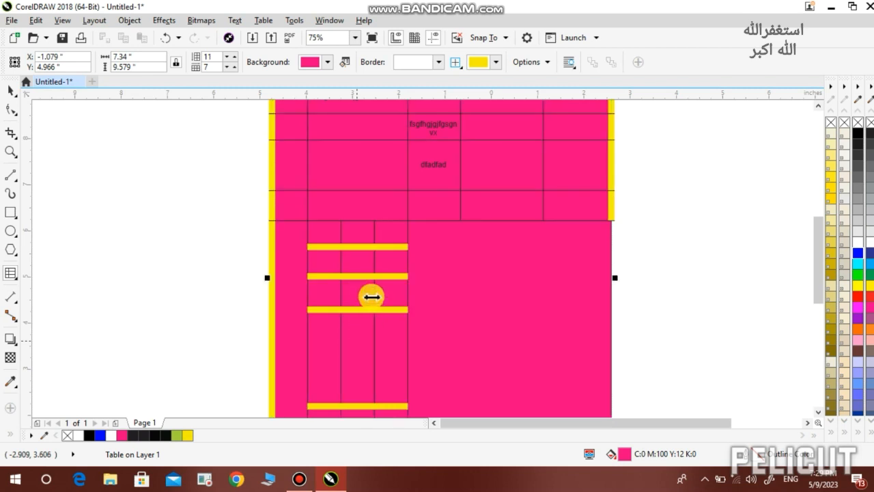
Raise the table's bottom edge to make the table shorter, then deselect
{"action": "scroll", "coordinate": [372, 292], "scroll_direction": "down", "scroll_amount": 1}
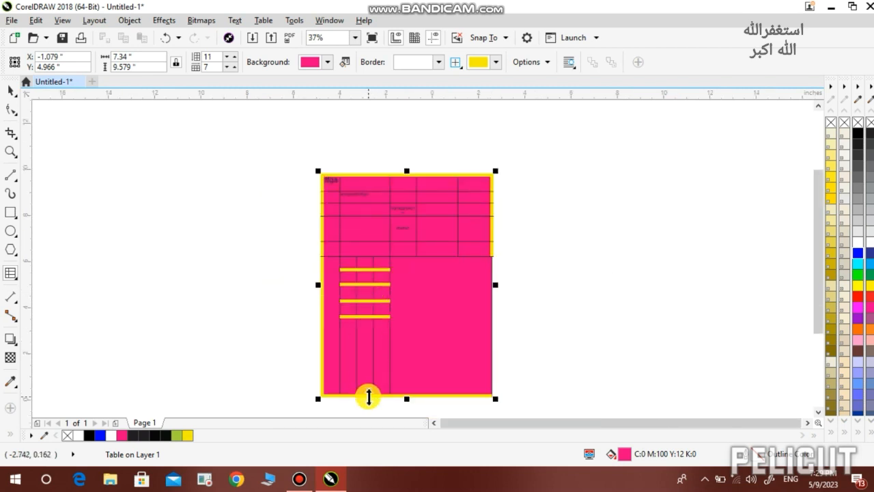
{"action": "left_click_drag", "start_coordinate": [368, 386], "coordinate": [370, 329]}
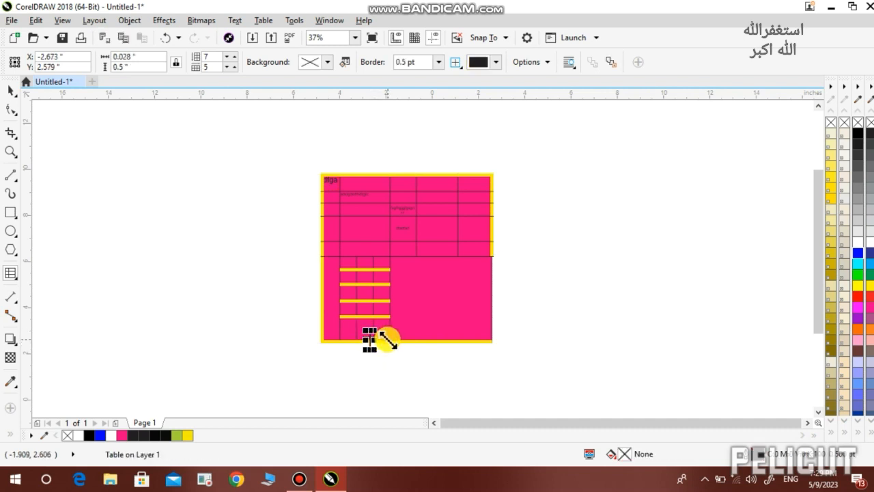
{"action": "left_click", "coordinate": [387, 339]}
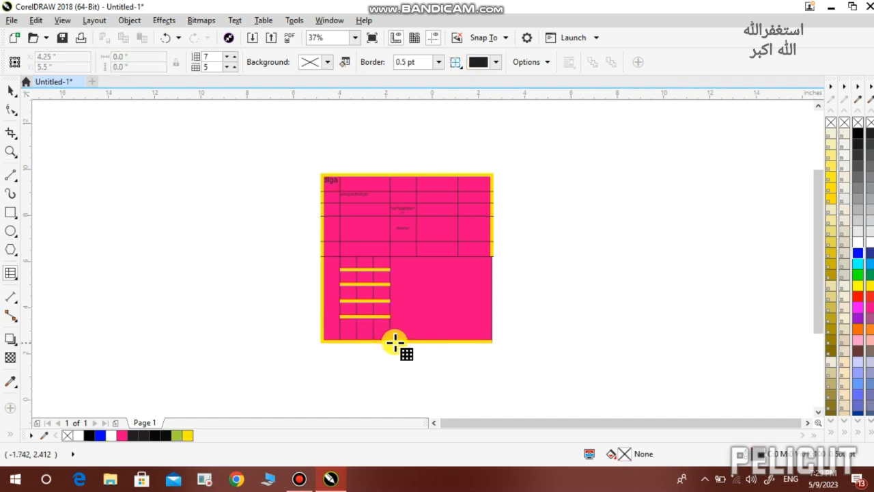
{"action": "scroll", "coordinate": [395, 247], "scroll_direction": "up", "scroll_amount": 2}
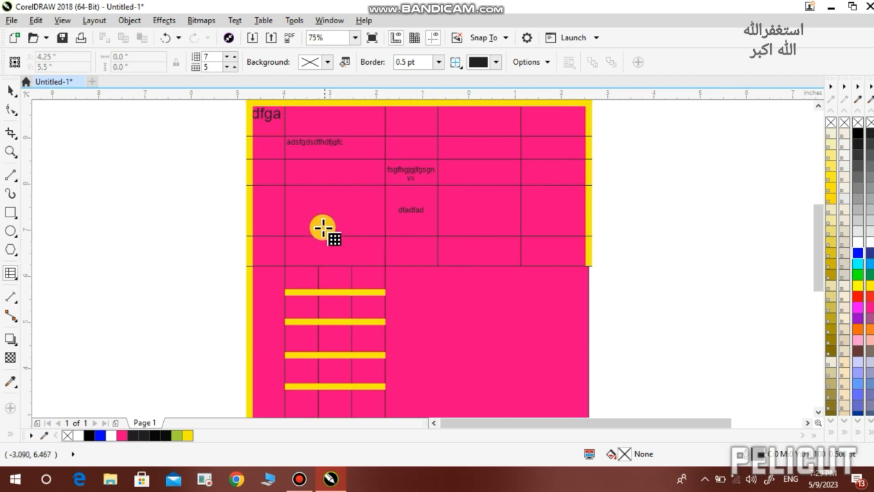
Type placeholder text 'fgj' in the empty cell above the split cells, then place the cursor in the merged cell
{"action": "left_click", "coordinate": [18, 281]}
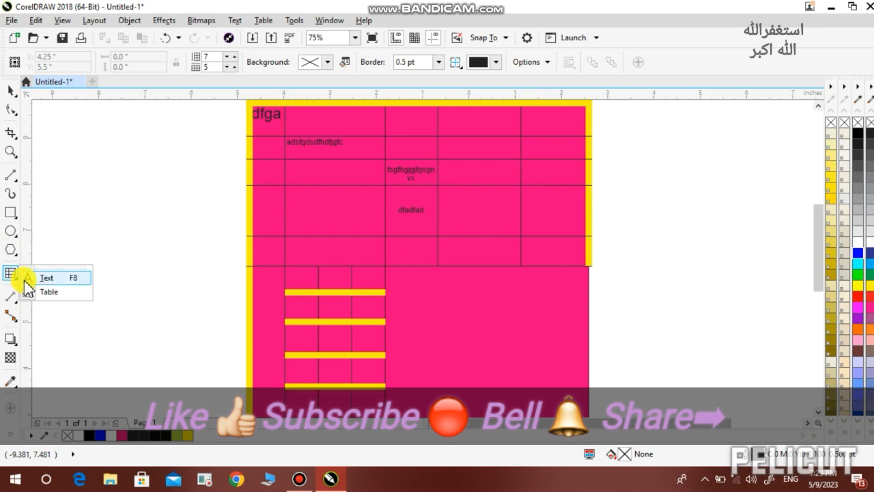
{"action": "left_click", "coordinate": [41, 278]}
{"action": "left_click", "coordinate": [329, 251]}
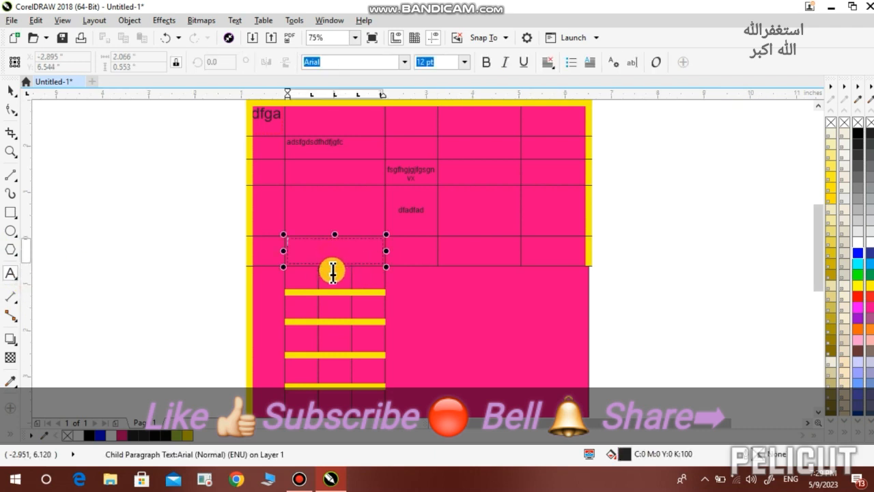
{"action": "type", "text": "fgj"}
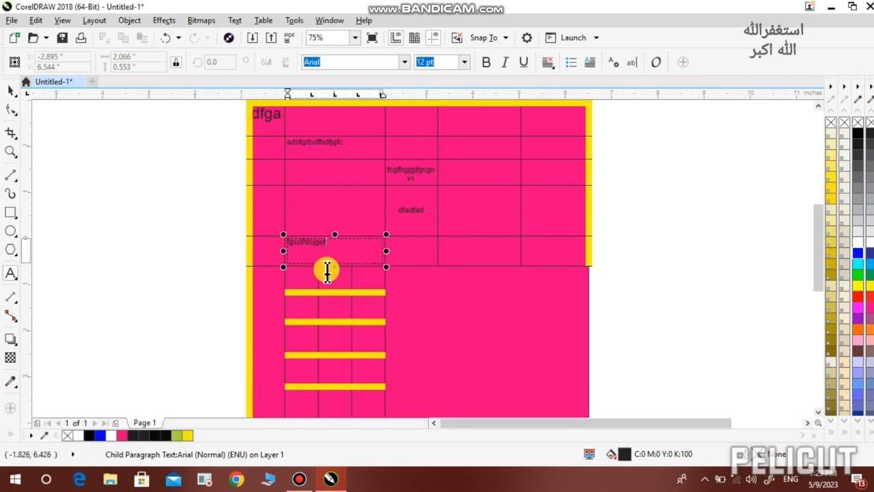
{"action": "left_click", "coordinate": [441, 299]}
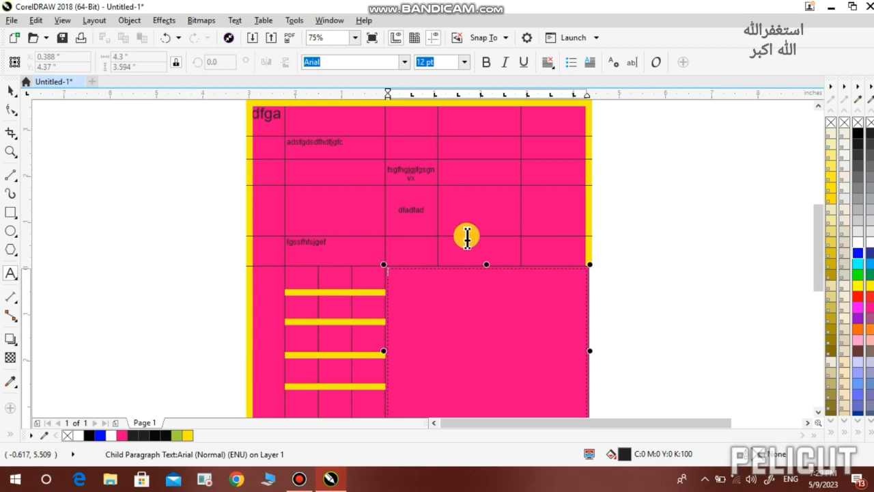
Turn on bullets for the merged cell's text and set its size to 48 pt
{"action": "left_click", "coordinate": [570, 62]}
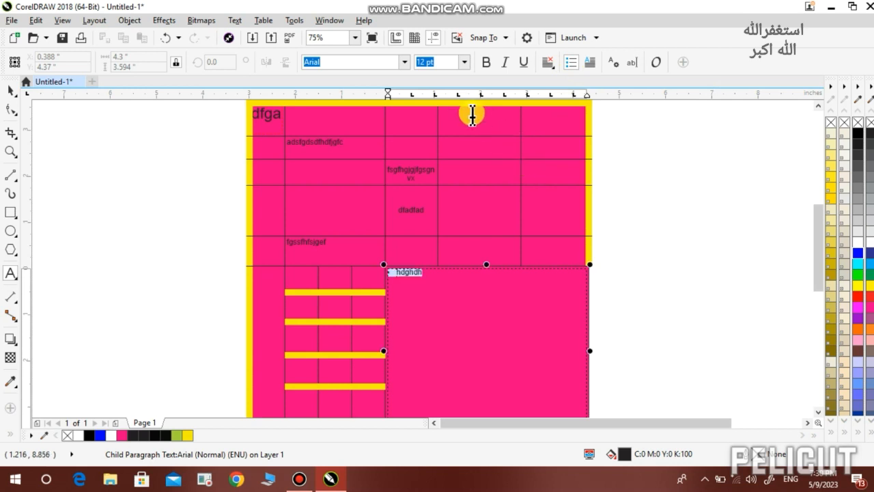
{"action": "left_click", "coordinate": [467, 62]}
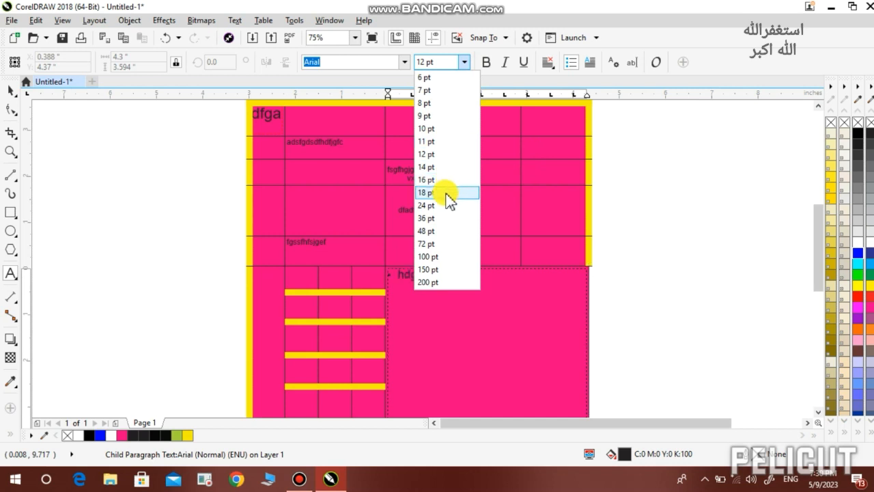
{"action": "left_click", "coordinate": [437, 232]}
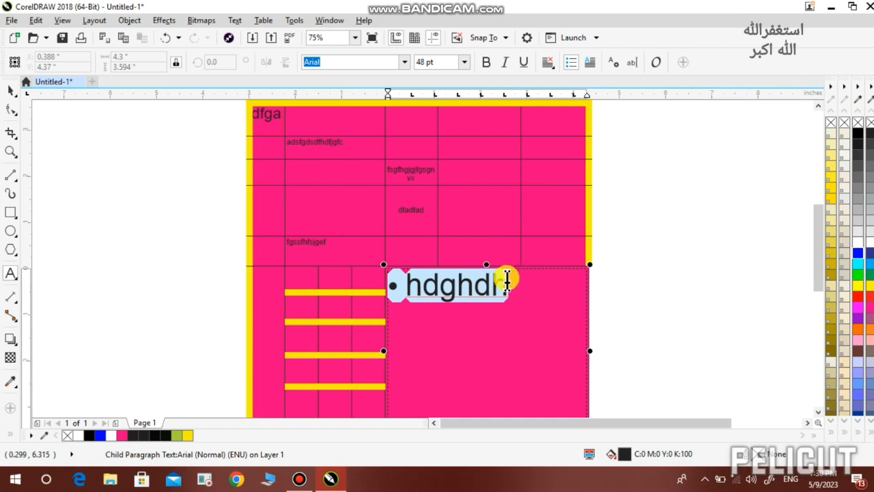
Enter the bullet items hdghdhgsfs, fhmhf, hncvmn and a fourth starting with 'h', one per line
{"action": "left_click", "coordinate": [507, 283]}
{"action": "type", "text": "gsfs"}
{"action": "key", "text": "Return"}
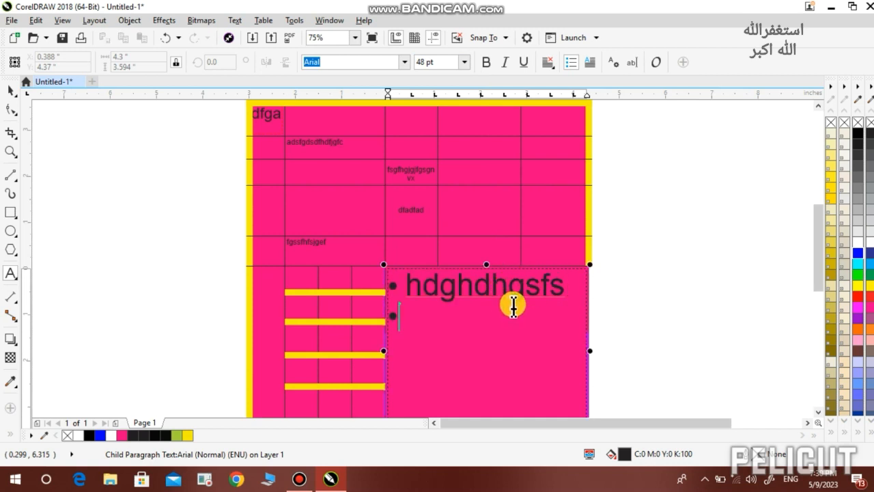
{"action": "type", "text": "fhmhf"}
{"action": "key", "text": "Return"}
{"action": "type", "text": "hn"}
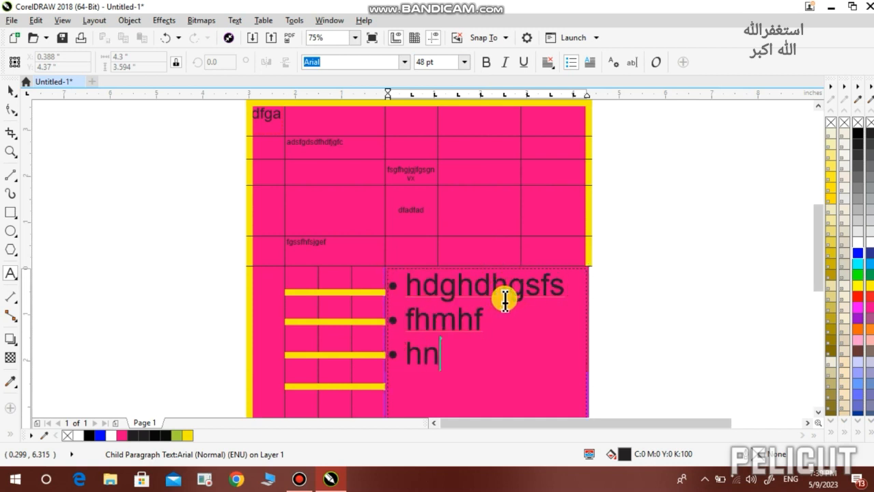
{"action": "type", "text": "cvmn"}
{"action": "key", "text": "Return"}
{"action": "type", "text": "hfnn,"}
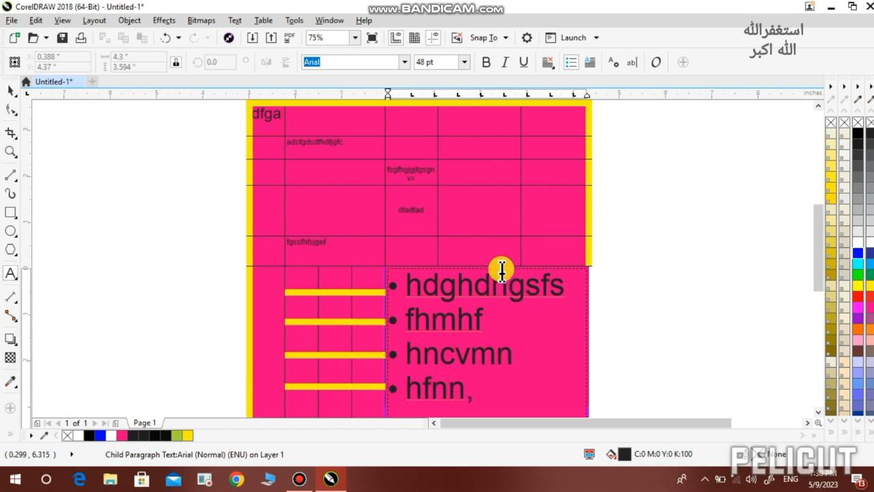
{"action": "scroll", "coordinate": [509, 293], "scroll_direction": "down", "scroll_amount": 2}
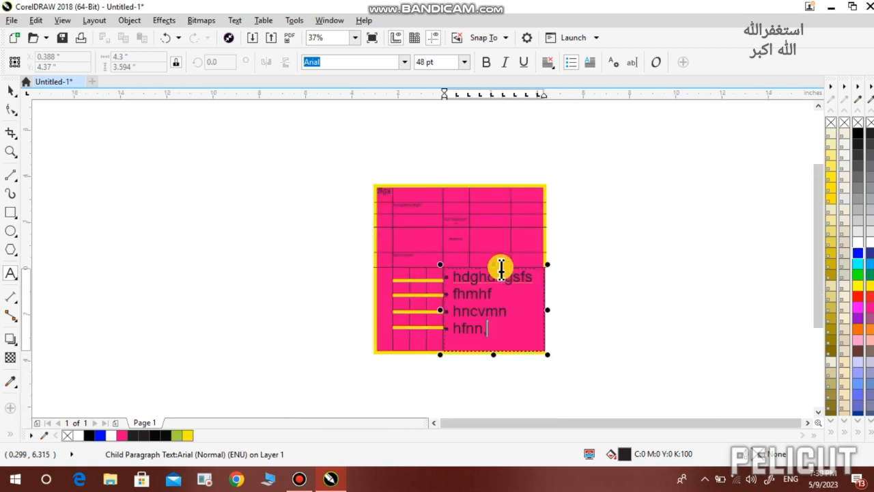